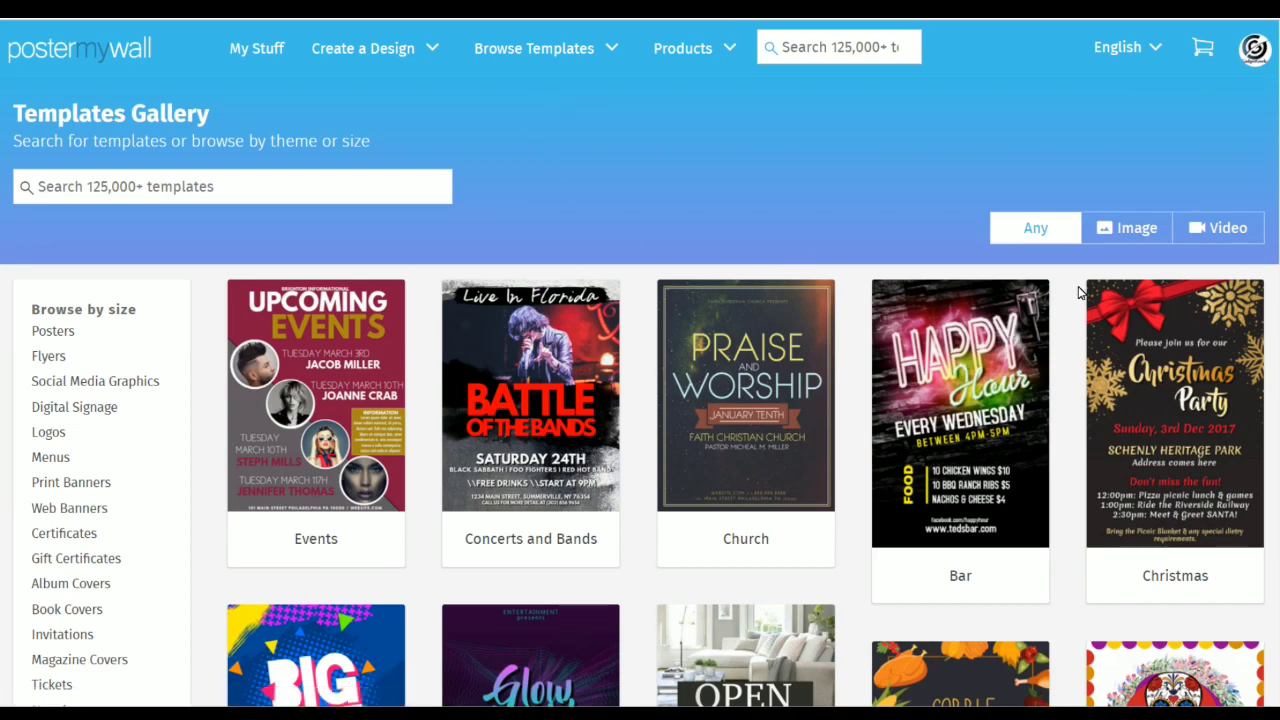
- Browse the template categories in the Templates Gallery for a suitable poster design
{"action": "scroll", "coordinate": [585, 194], "scroll_direction": "down", "scroll_amount": 4}
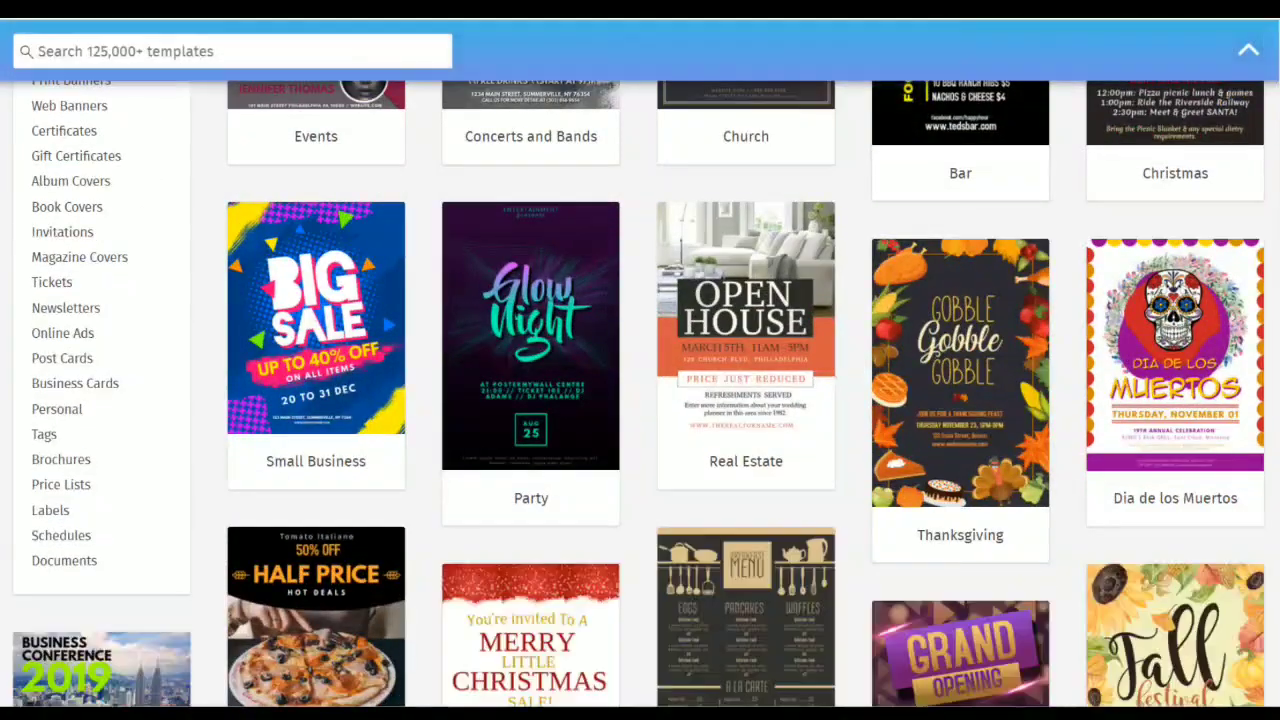
{"action": "scroll", "coordinate": [640, 394], "scroll_direction": "down", "scroll_amount": 2}
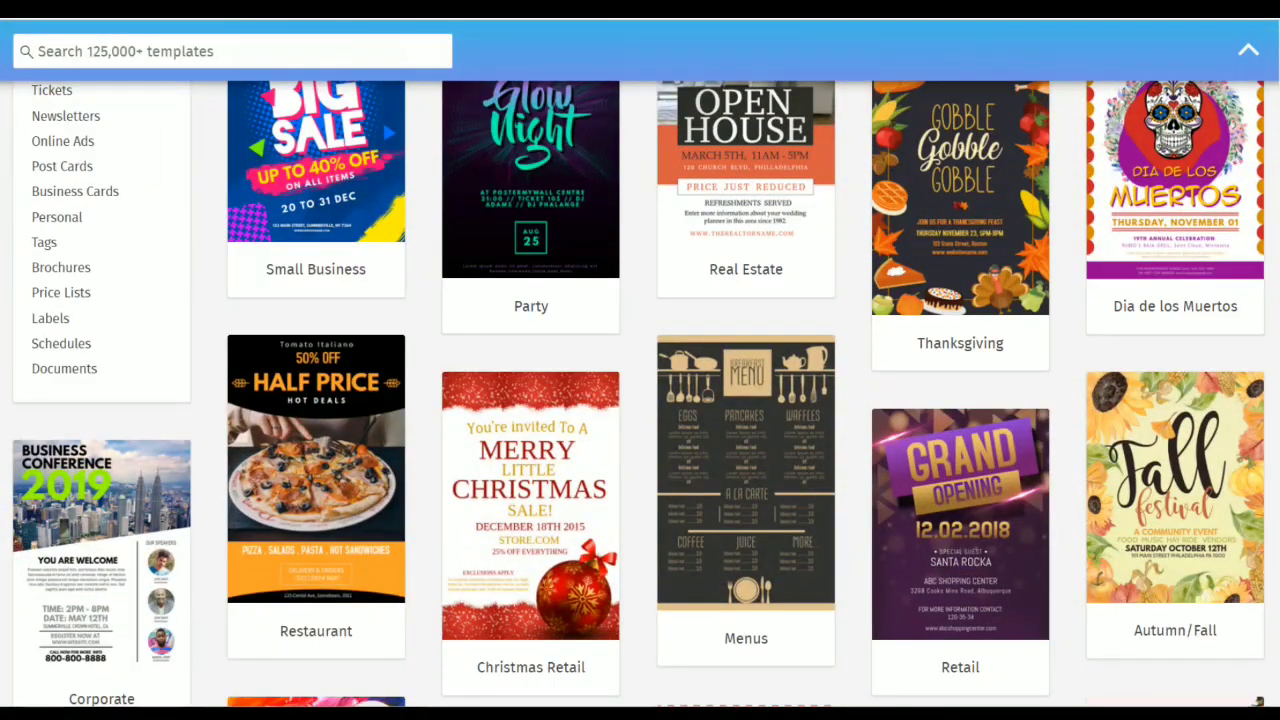
{"action": "scroll", "coordinate": [640, 394], "scroll_direction": "down", "scroll_amount": 4}
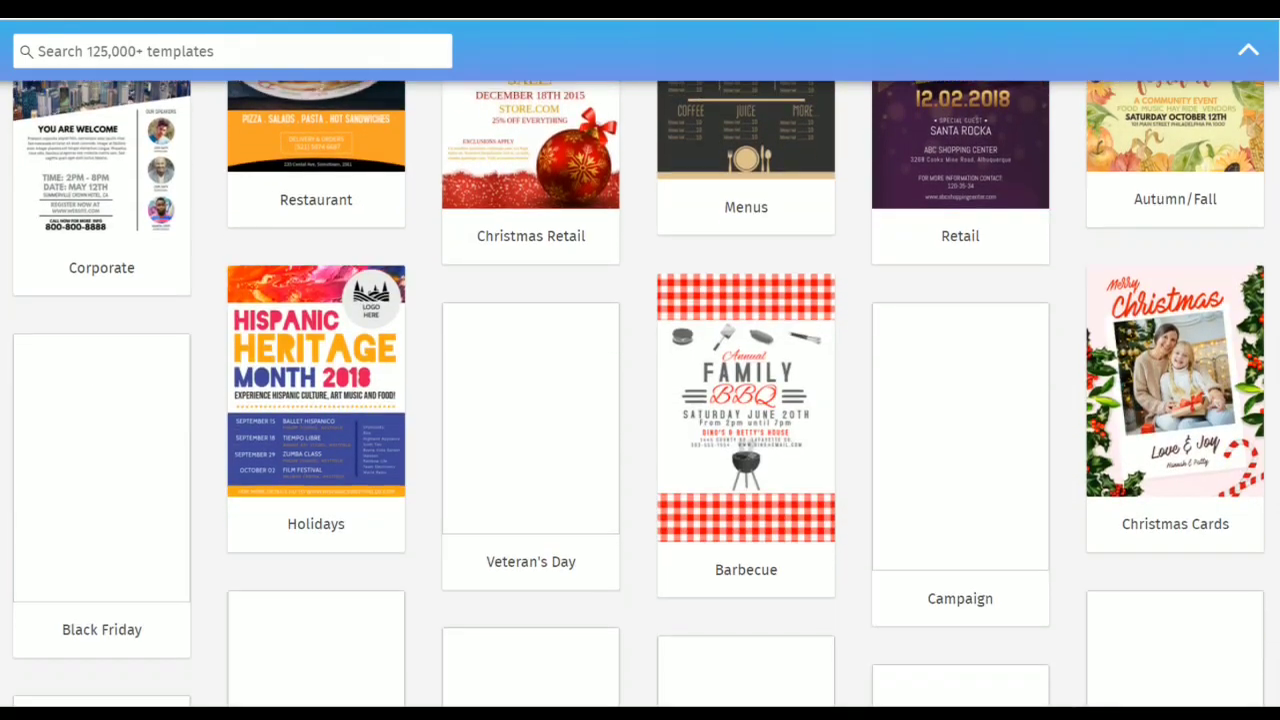
{"action": "scroll", "coordinate": [640, 394], "scroll_direction": "down", "scroll_amount": 2}
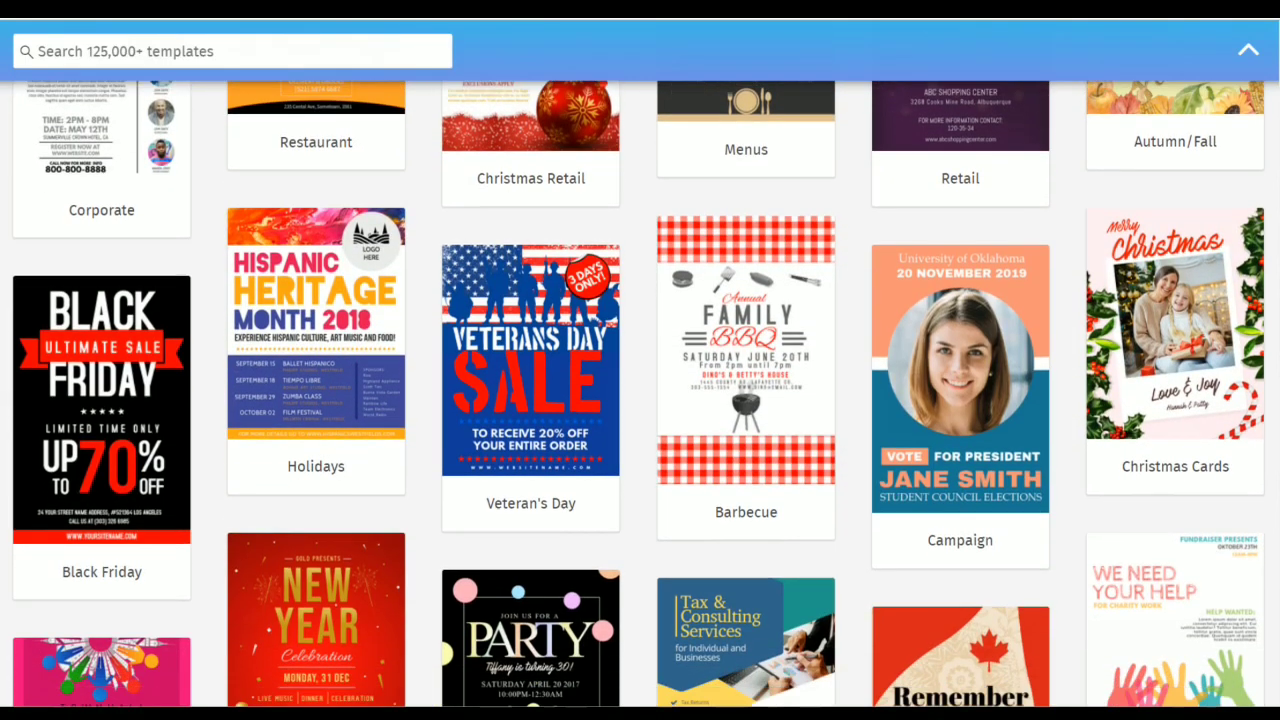
{"action": "scroll", "coordinate": [640, 394], "scroll_direction": "down", "scroll_amount": 1}
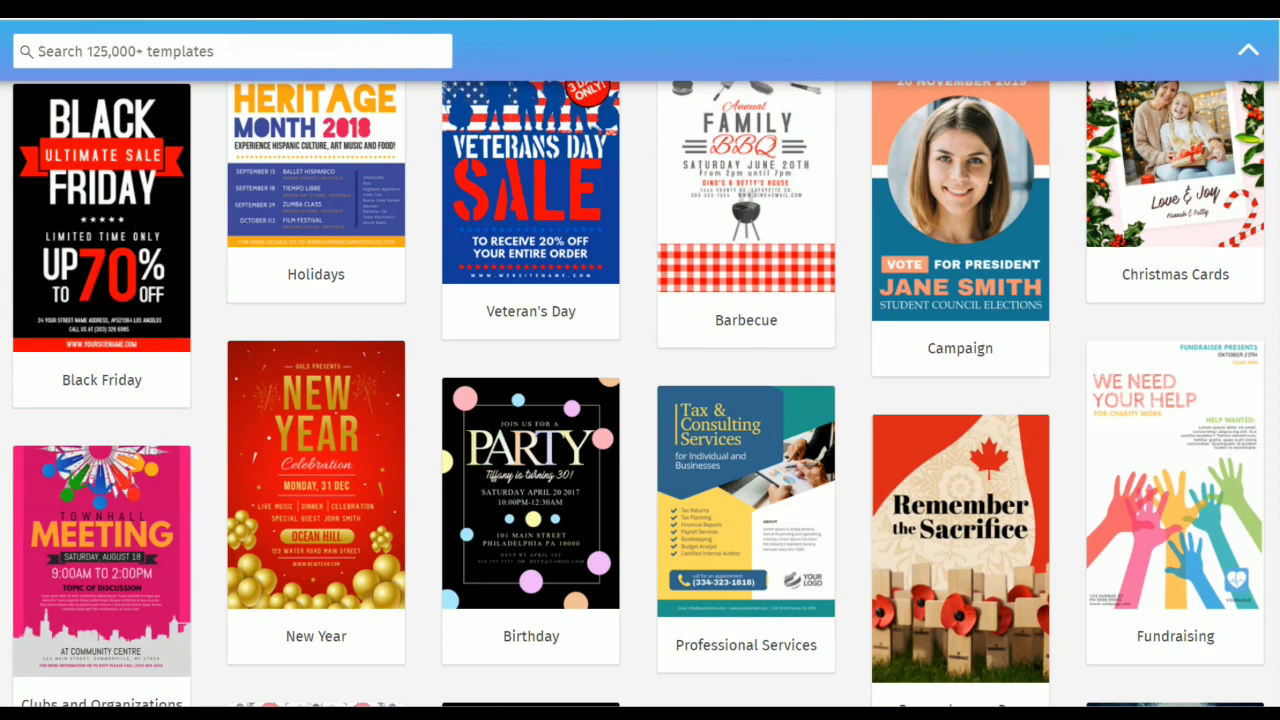
{"action": "scroll", "coordinate": [640, 394], "scroll_direction": "down", "scroll_amount": 4}
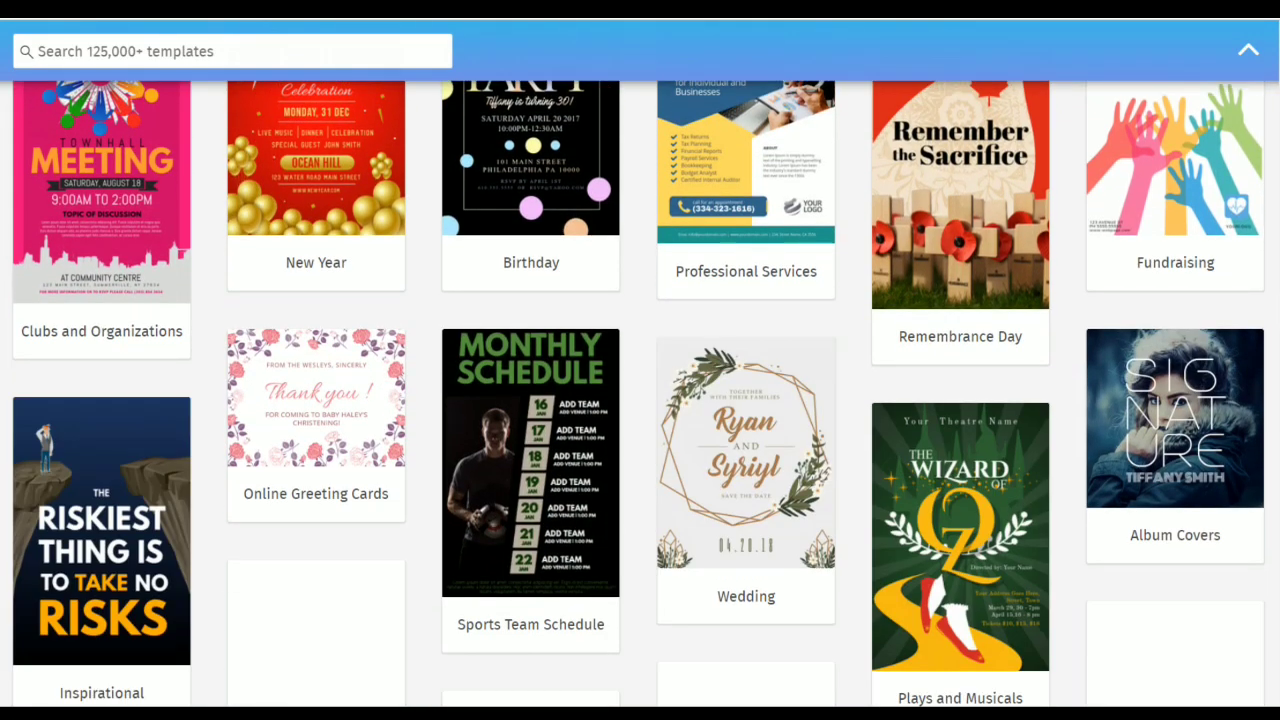
{"action": "scroll", "coordinate": [640, 394], "scroll_direction": "down", "scroll_amount": 5}
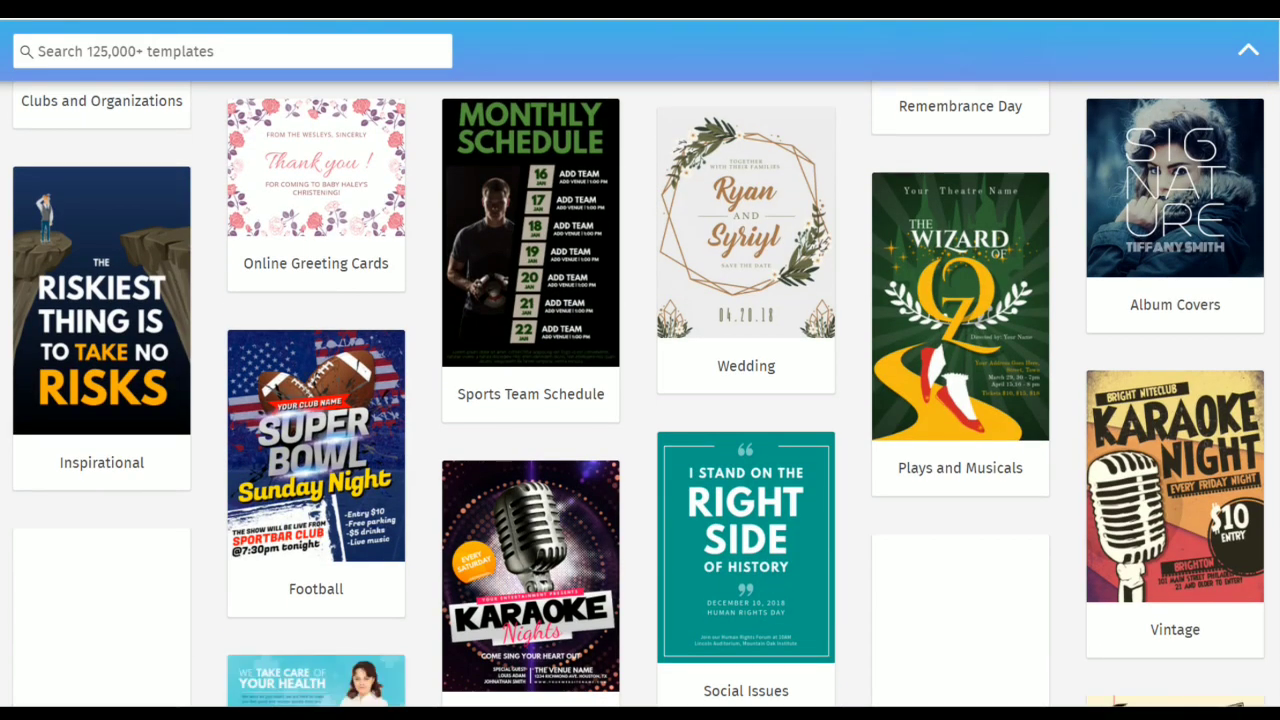
{"action": "scroll", "coordinate": [640, 394], "scroll_direction": "down", "scroll_amount": 2}
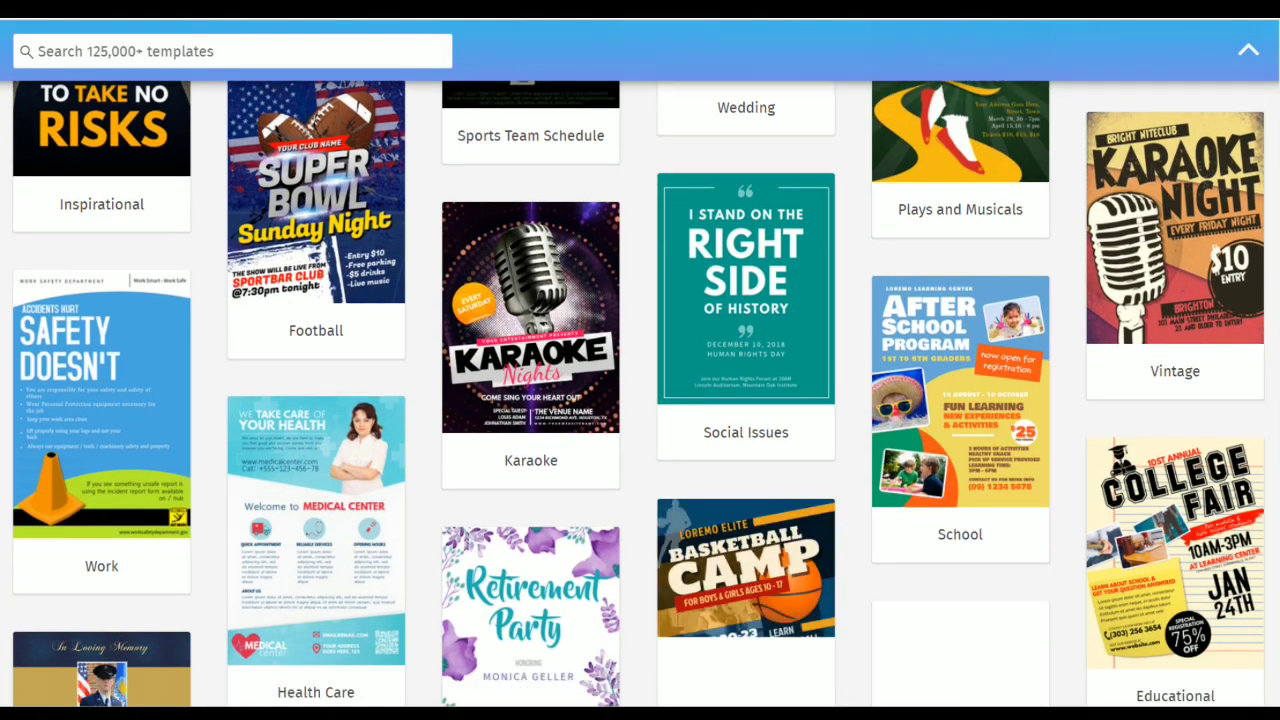
{"action": "scroll", "coordinate": [640, 394], "scroll_direction": "down", "scroll_amount": 4}
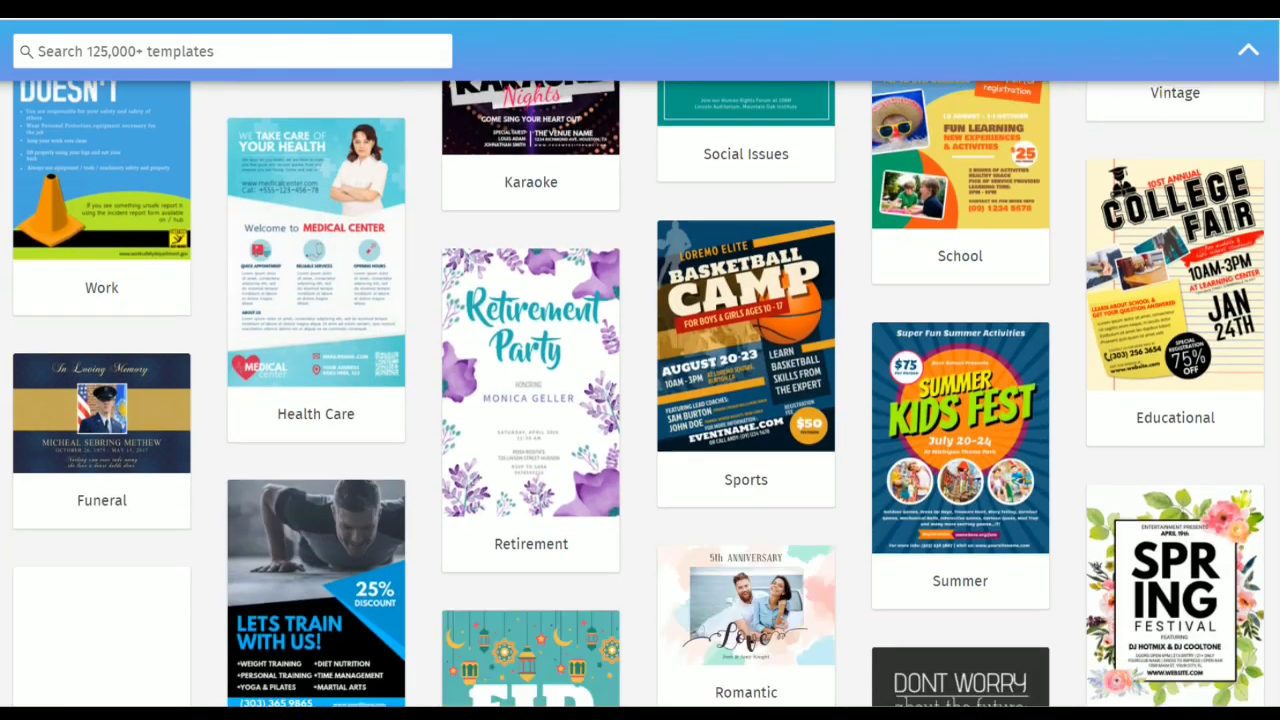
{"action": "scroll", "coordinate": [640, 394], "scroll_direction": "down", "scroll_amount": 1}
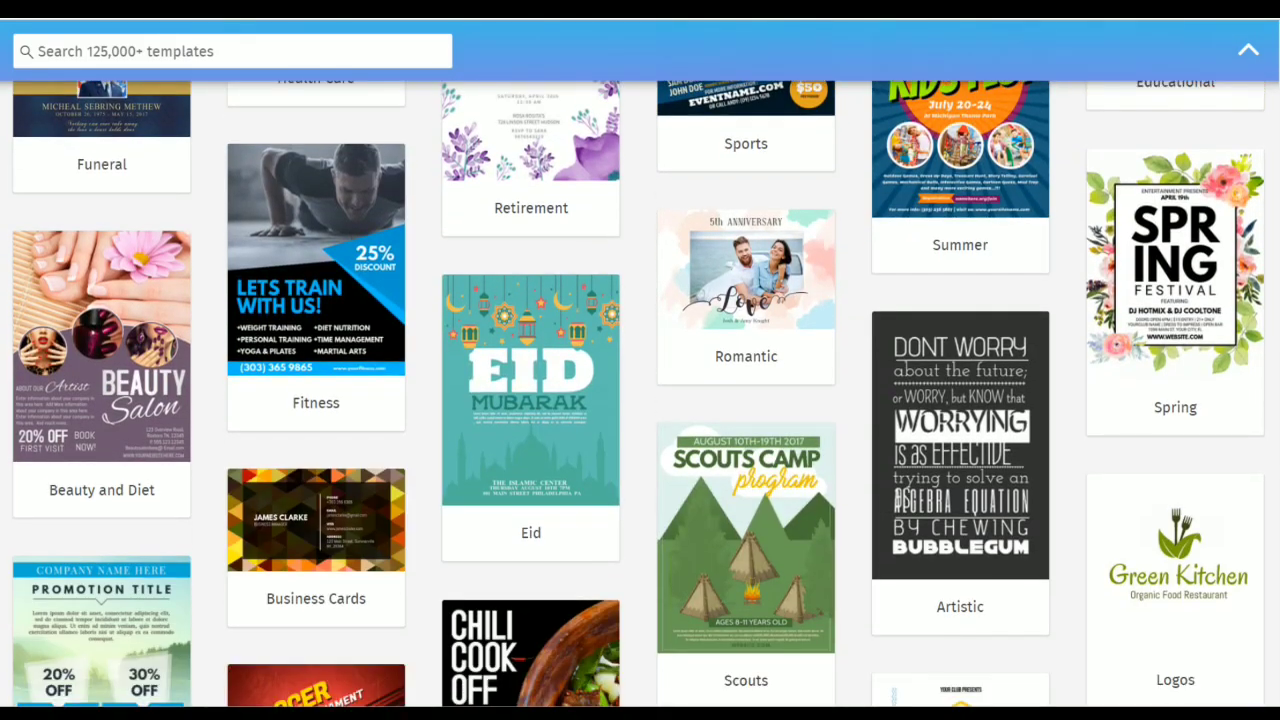
{"action": "scroll", "coordinate": [640, 394], "scroll_direction": "down", "scroll_amount": 3}
{"action": "scroll", "coordinate": [640, 394], "scroll_direction": "down", "scroll_amount": 3}
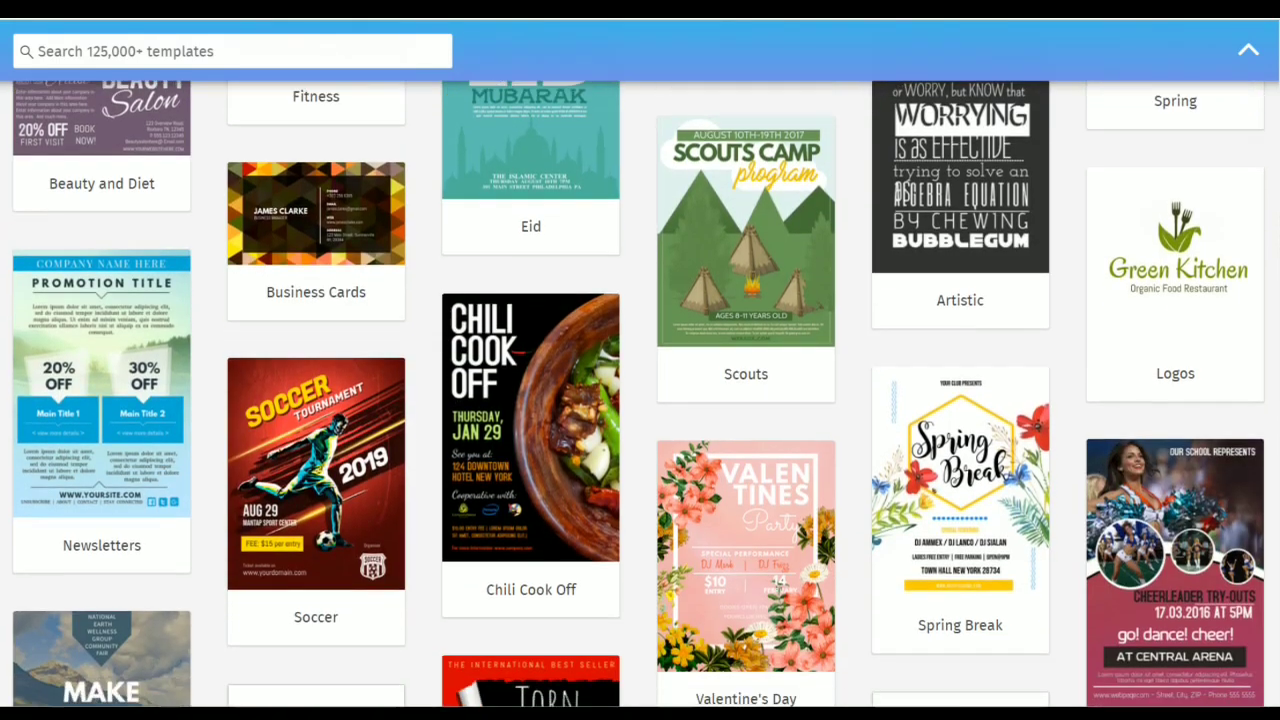
{"action": "scroll", "coordinate": [640, 394], "scroll_direction": "down", "scroll_amount": 1}
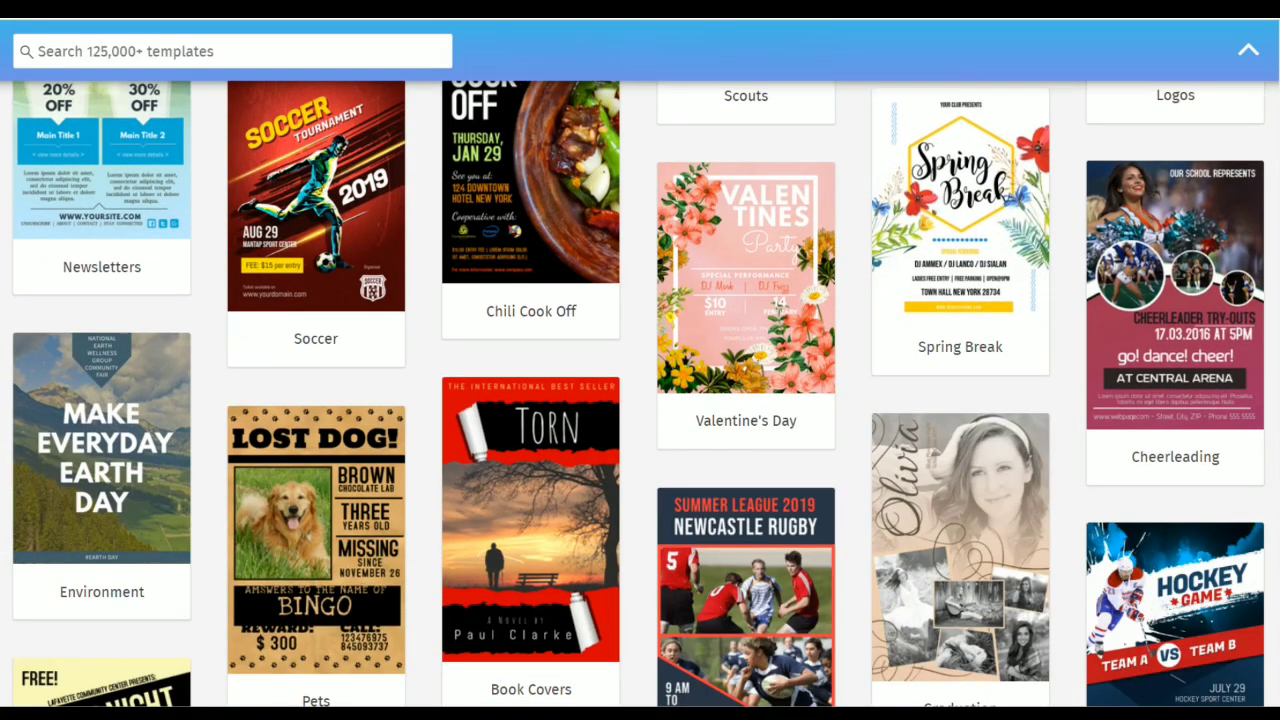
{"action": "scroll", "coordinate": [640, 394], "scroll_direction": "down", "scroll_amount": 1}
{"action": "scroll", "coordinate": [640, 394], "scroll_direction": "down", "scroll_amount": 3}
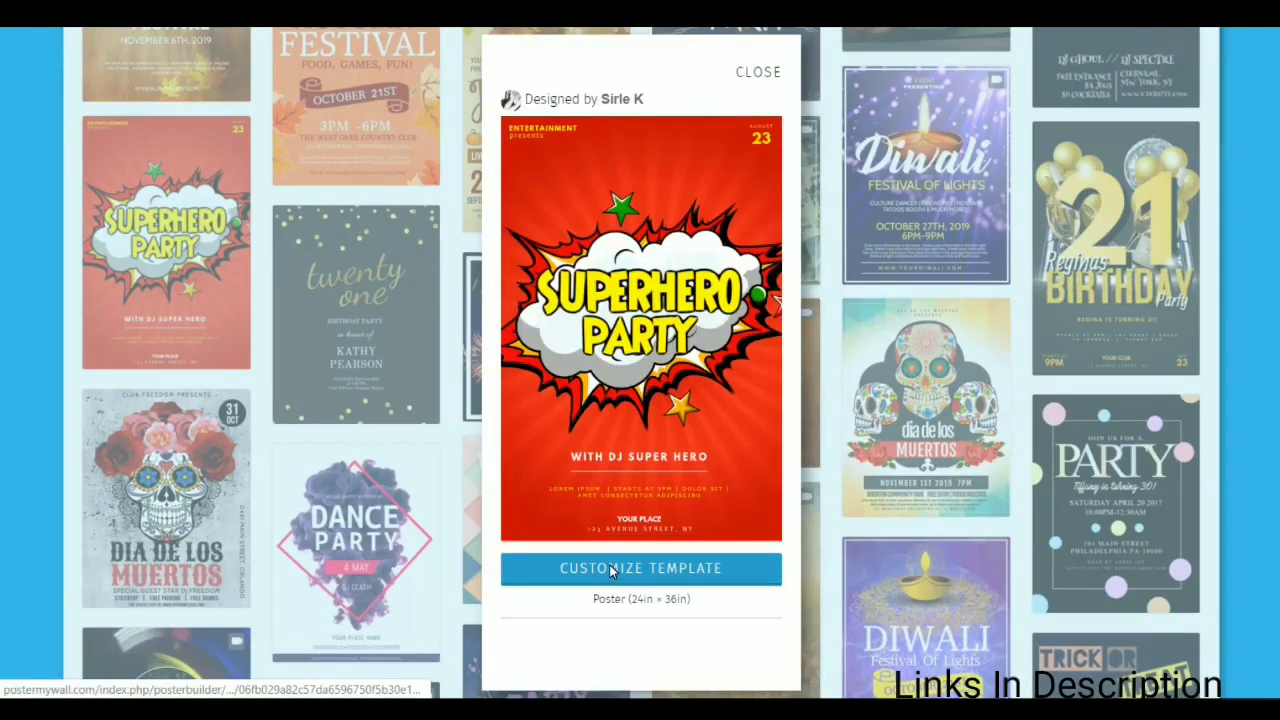
- Open the Superhero Party poster template for customizing and set its solid background color to blue (0000ff)
{"action": "left_click", "coordinate": [610, 567]}
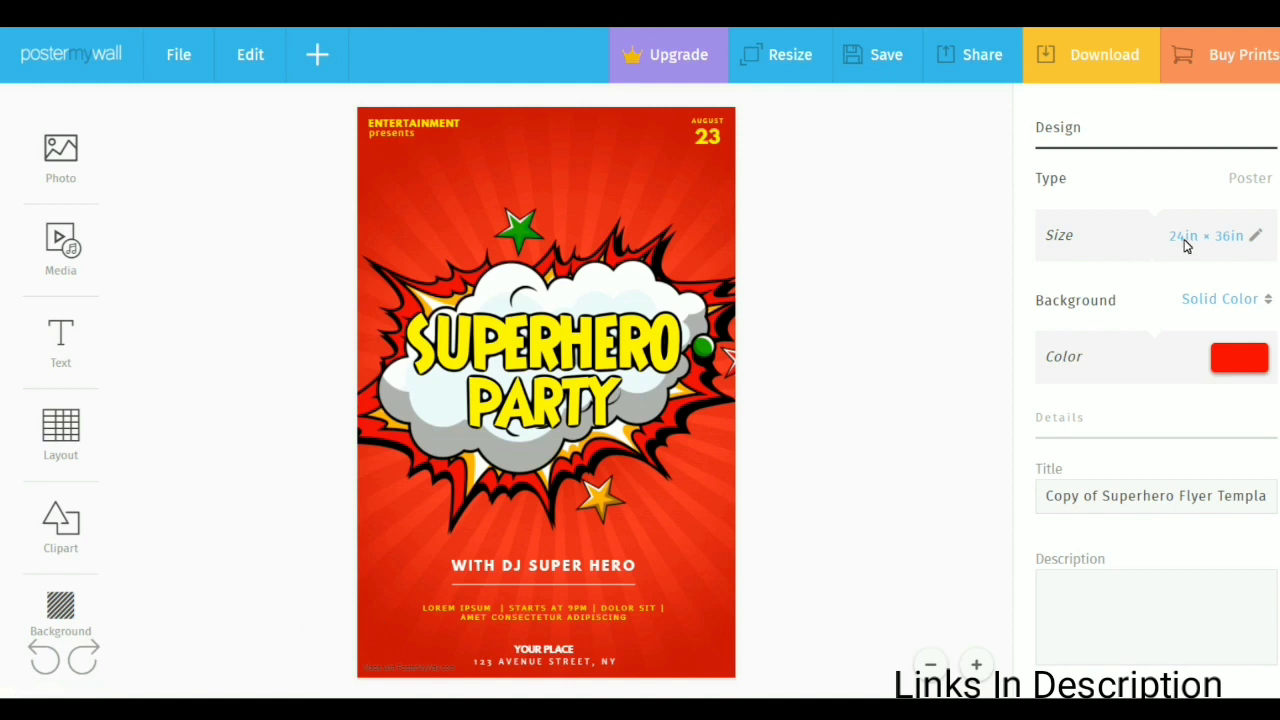
{"action": "left_click", "coordinate": [1180, 371]}
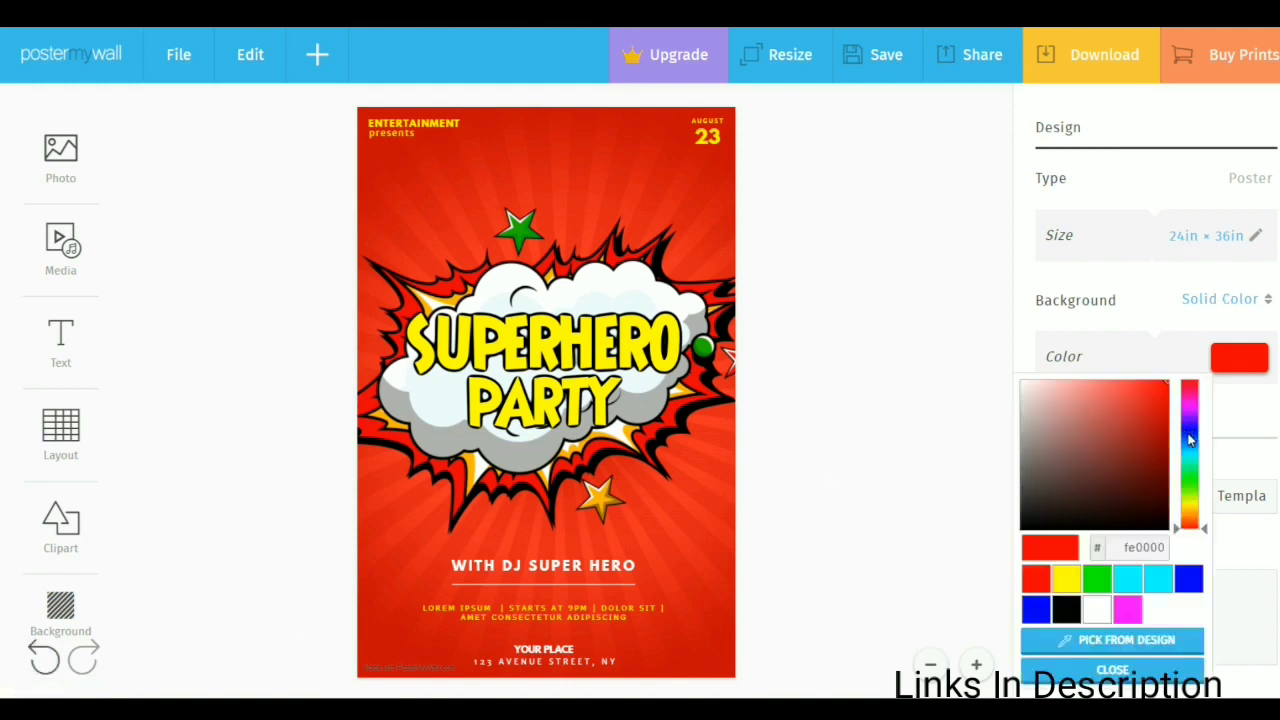
{"action": "left_click", "coordinate": [1049, 612]}
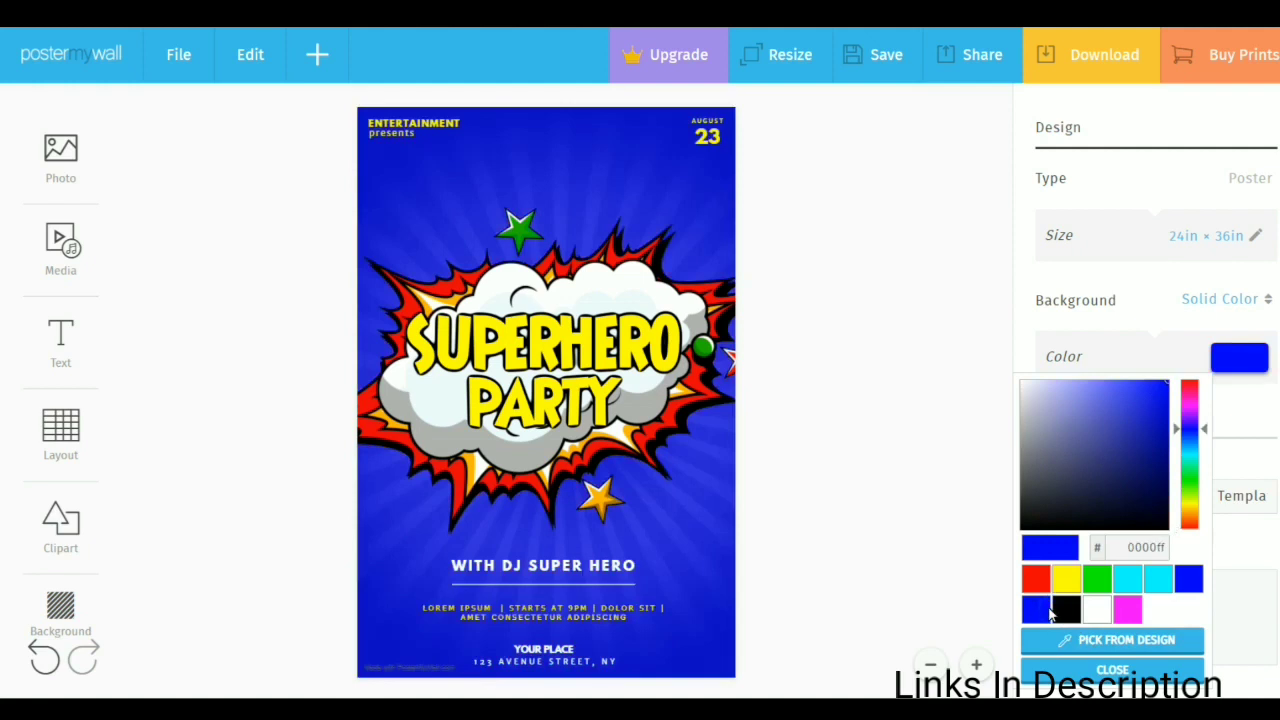
{"action": "left_click", "coordinate": [1112, 671]}
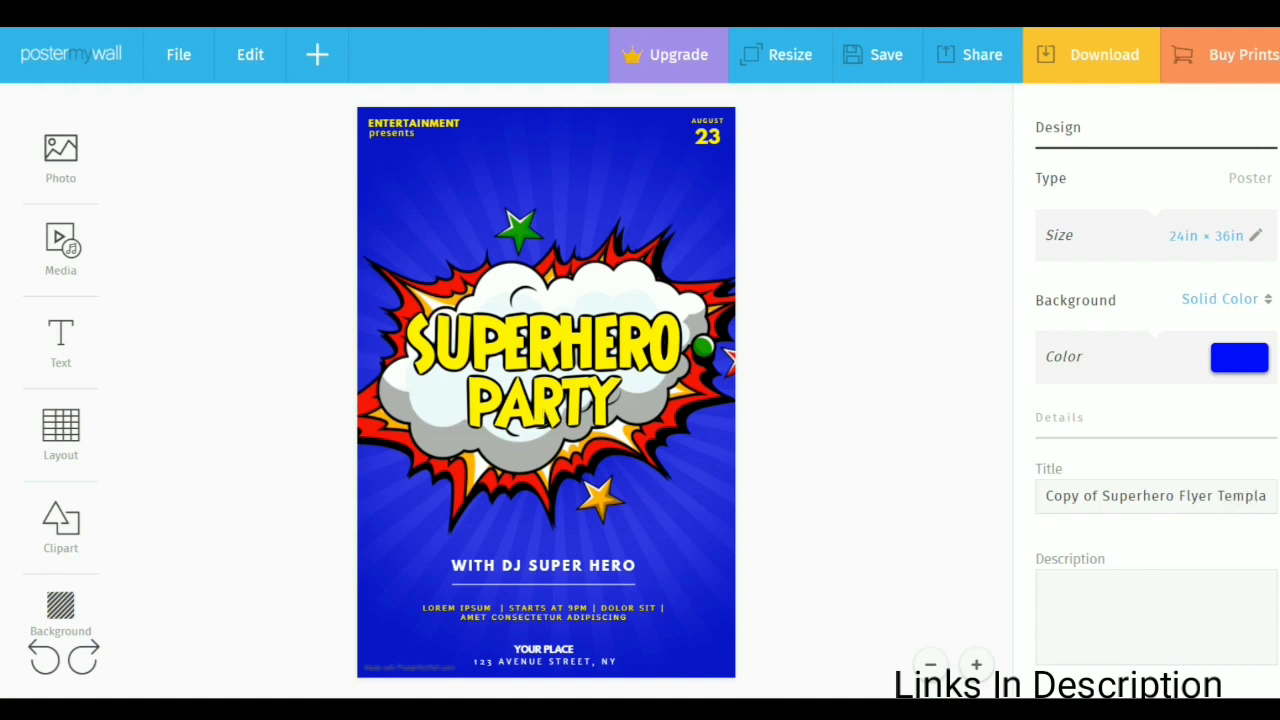
- Replace the SUPERHERO headline text with "GadgetGeeks"
{"action": "left_click", "coordinate": [581, 338]}
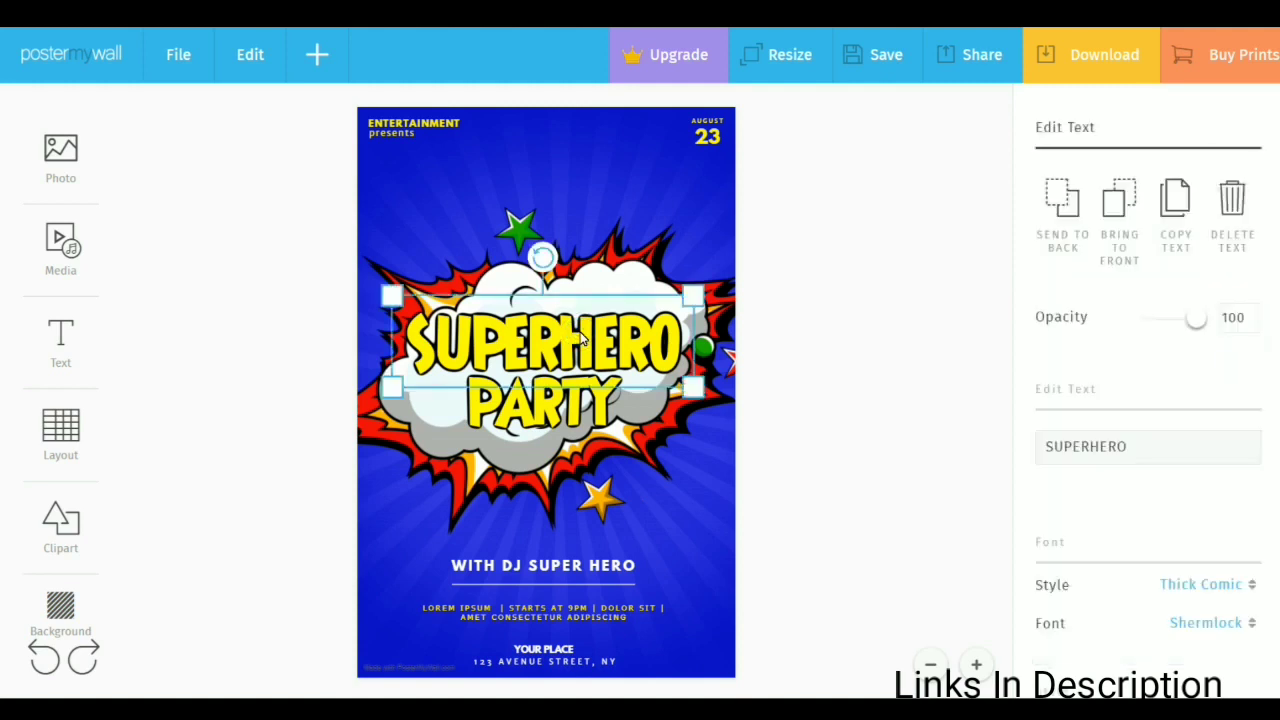
{"action": "left_click", "coordinate": [1139, 447]}
{"action": "key", "text": "BackSpace"}
{"action": "key", "text": "BackSpace"}
{"action": "key", "text": "BackSpace"}
{"action": "key", "text": "BackSpace"}
{"action": "key", "text": "BackSpace"}
{"action": "key", "text": "BackSpace"}
{"action": "key", "text": "BackSpace"}
{"action": "key", "text": "BackSpace"}
{"action": "key", "text": "BackSpace"}
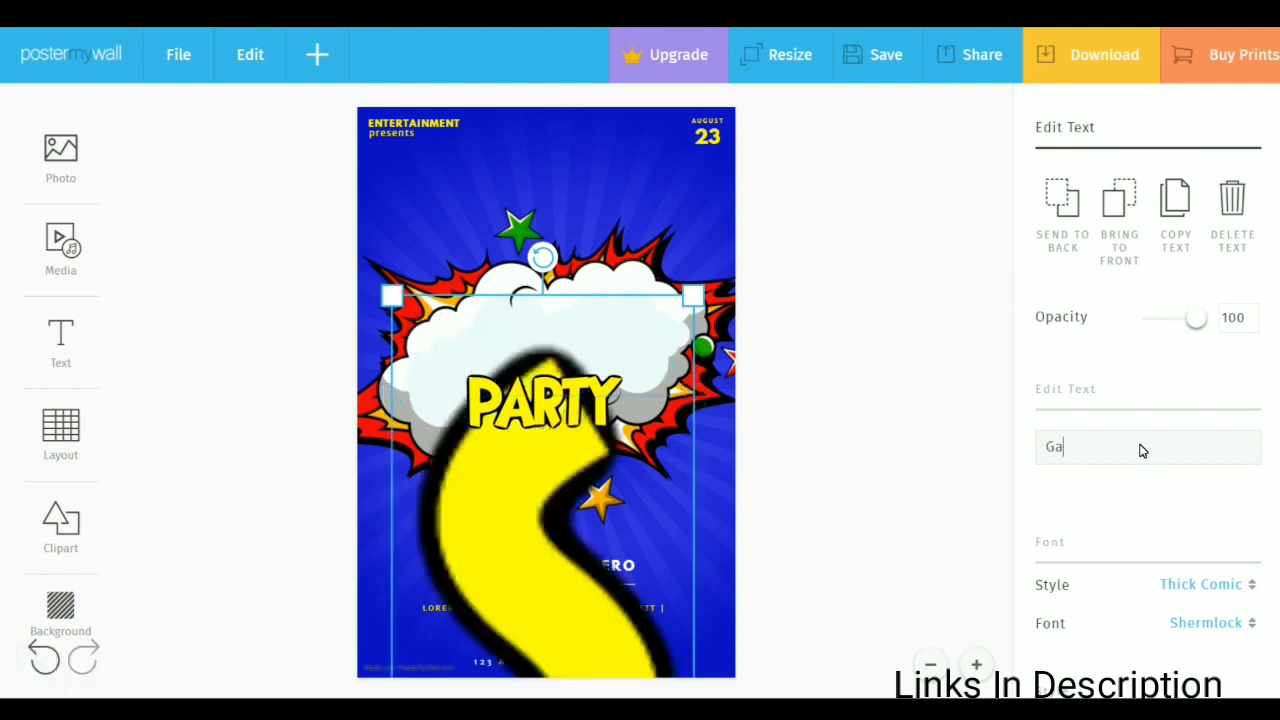
{"action": "type", "text": "Gadget"}
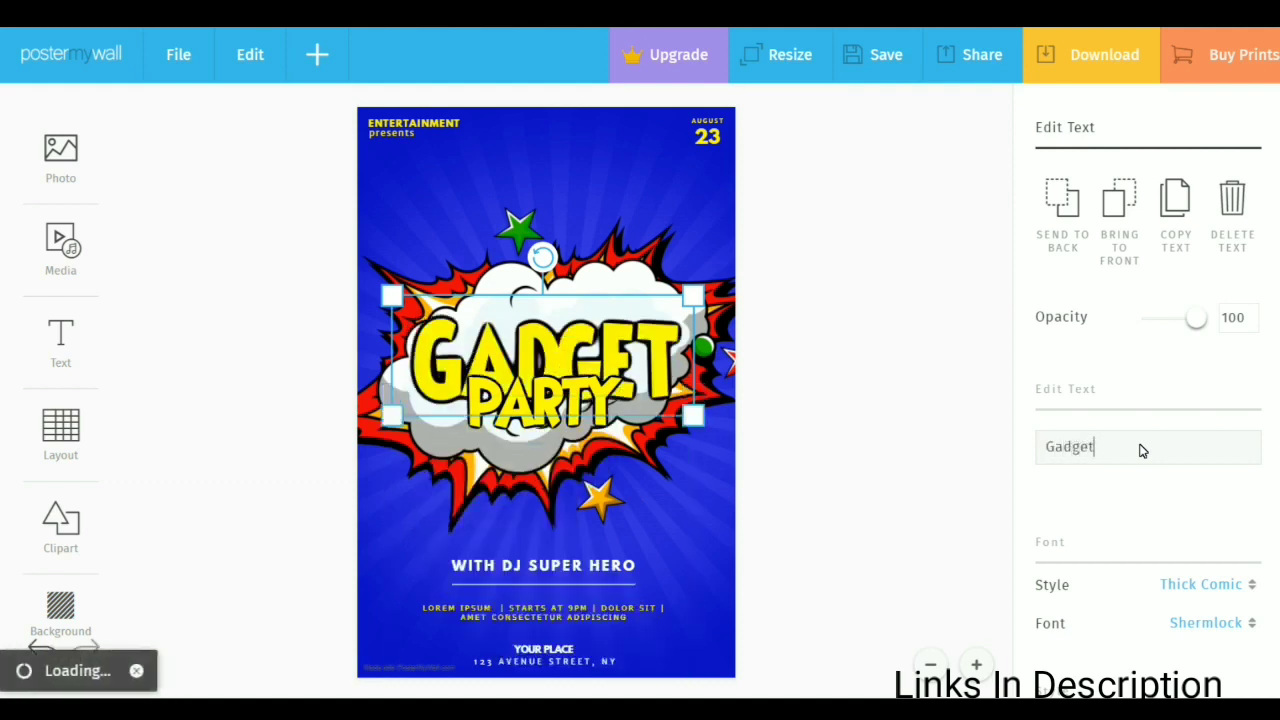
{"action": "type", "text": "Geeks"}
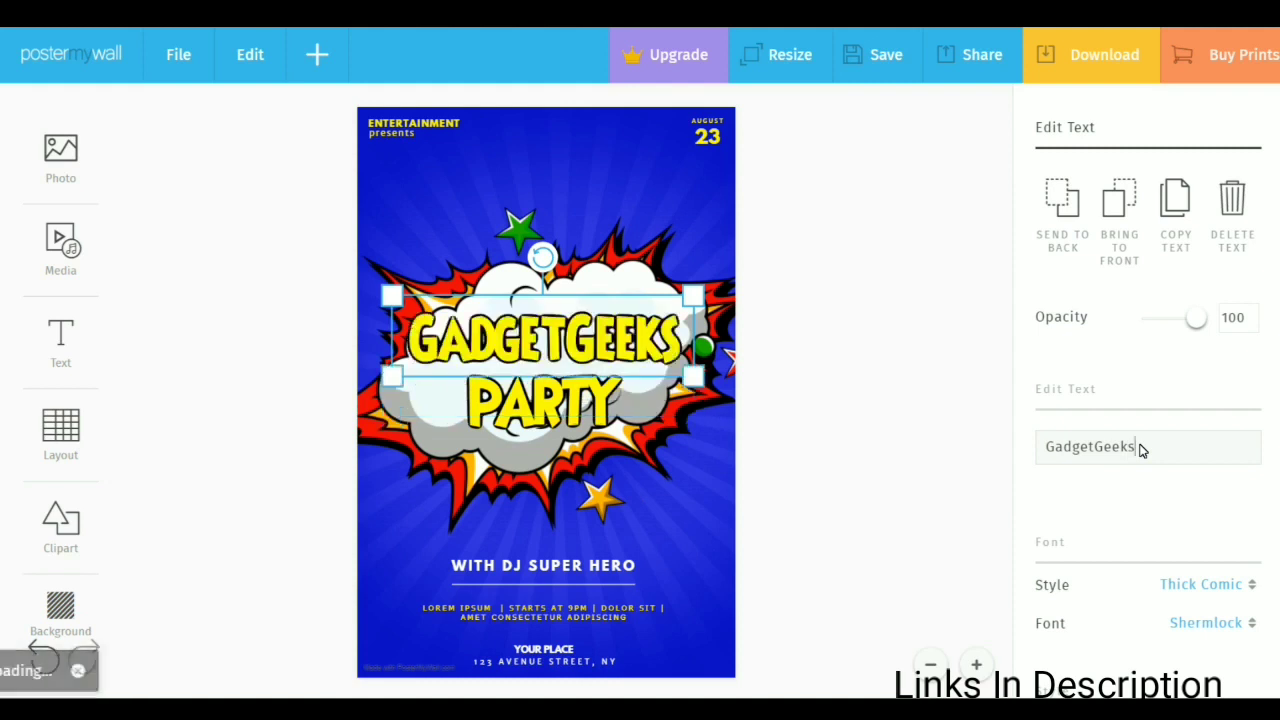
- Replace the "ENTERTAINMENT presents" text in the poster's upper corner with "GadgetGeeks Presents"
{"action": "left_click", "coordinate": [425, 133]}
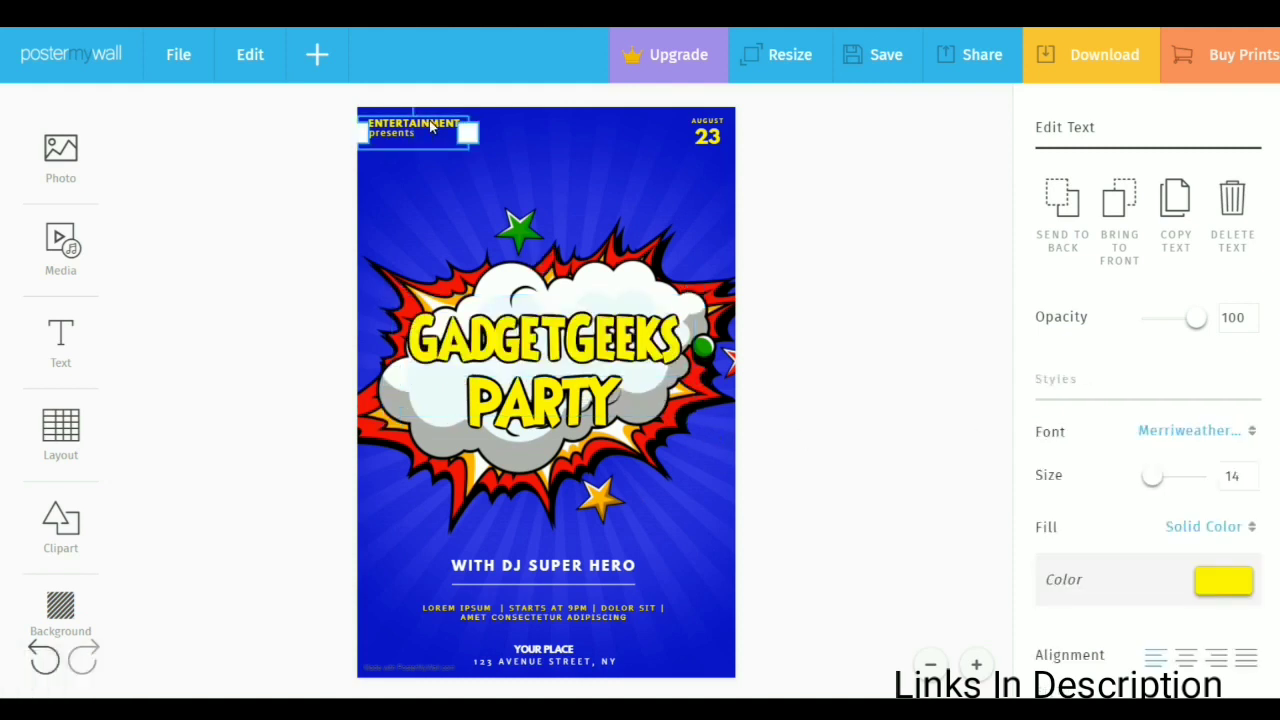
{"action": "left_click", "coordinate": [431, 126]}
{"action": "type", "text": "GadgetG"}
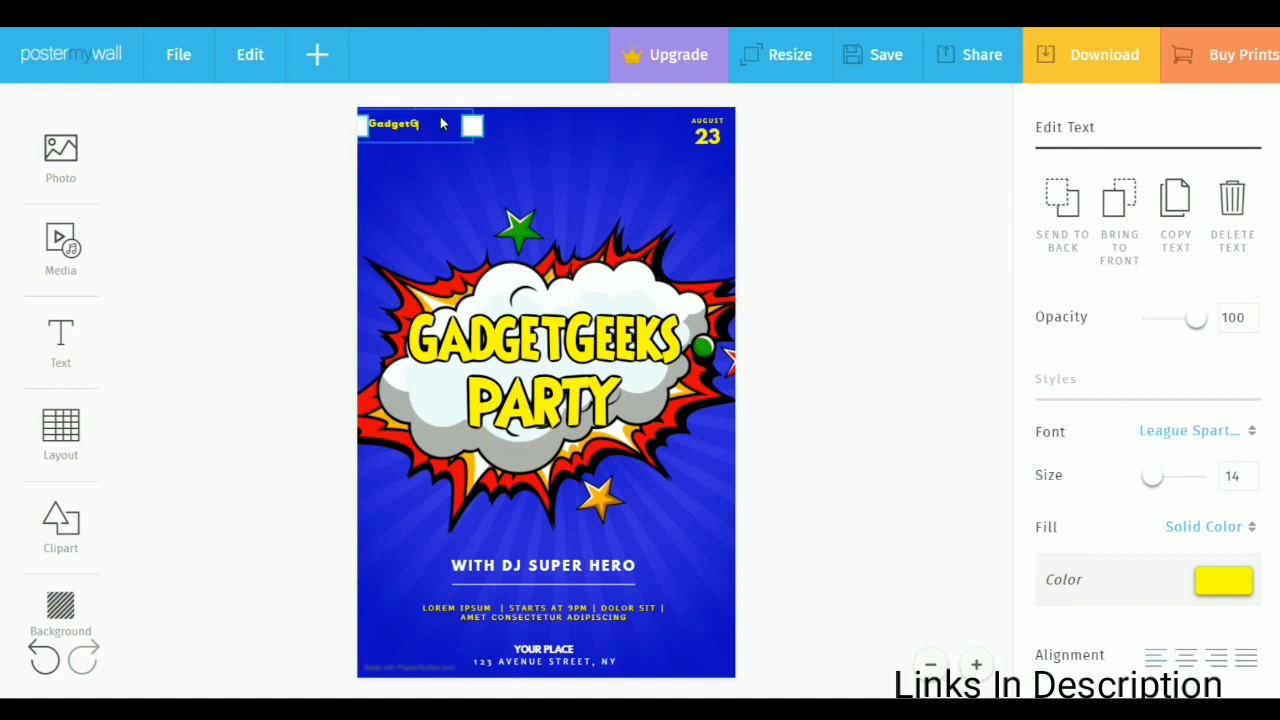
{"action": "type", "text": "eeks Presents"}
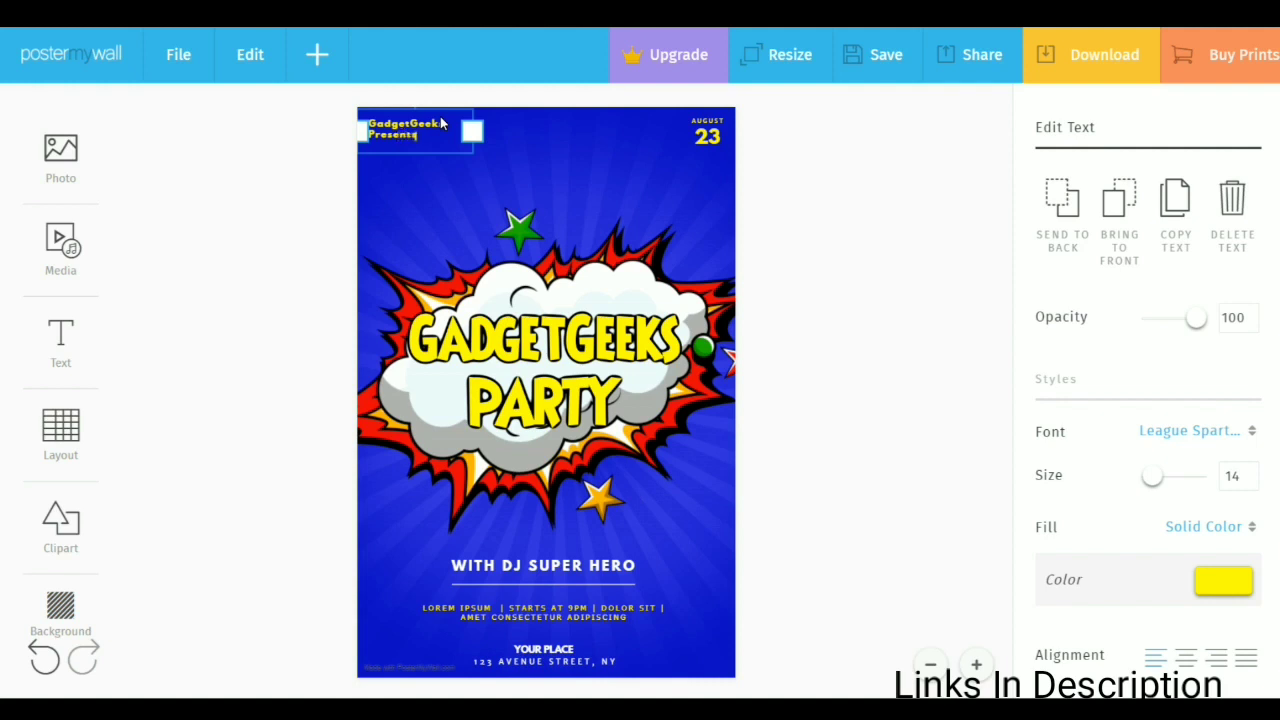
{"action": "left_click", "coordinate": [632, 195]}
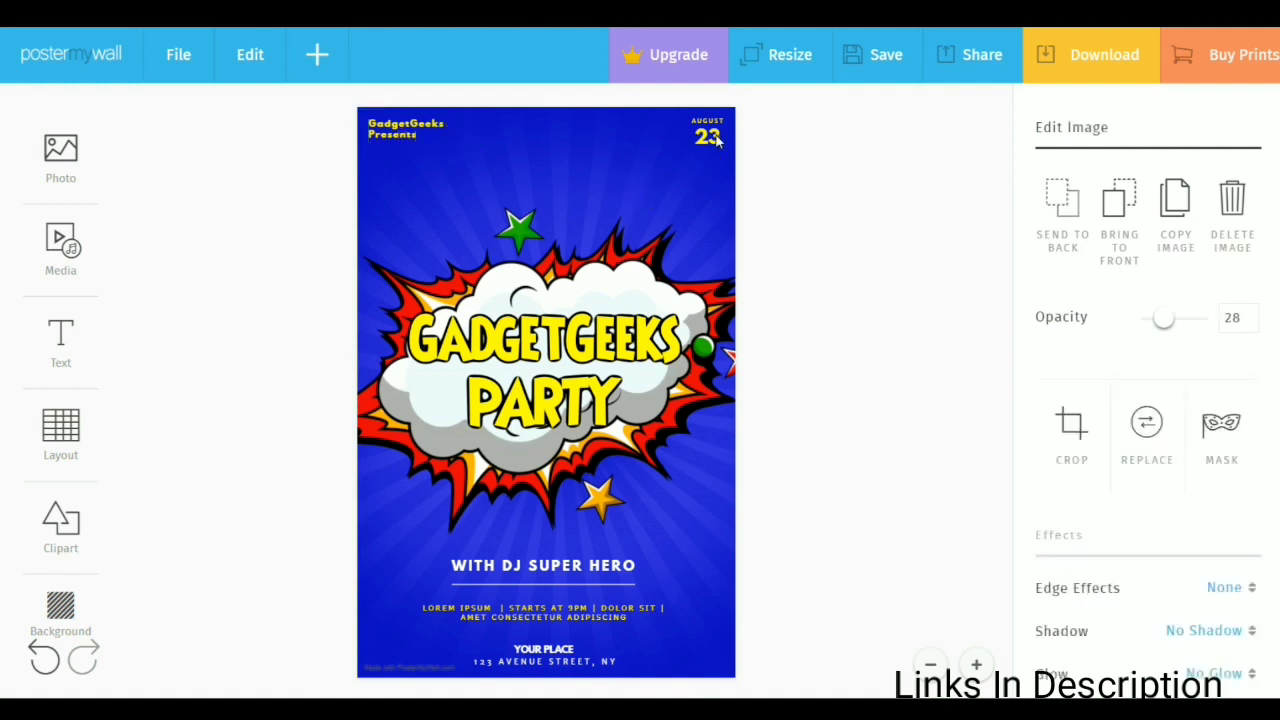
{"action": "left_click", "coordinate": [538, 657]}
{"action": "left_click", "coordinate": [579, 617]}
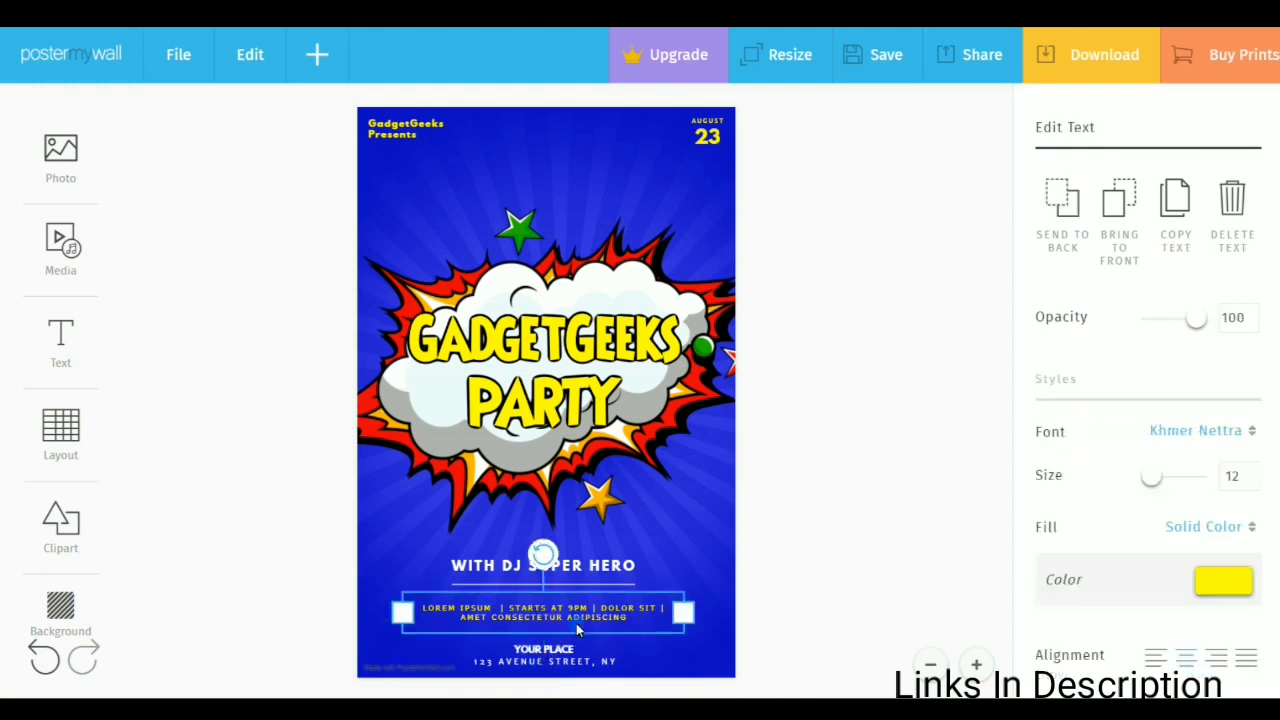
{"action": "left_click", "coordinate": [591, 568]}
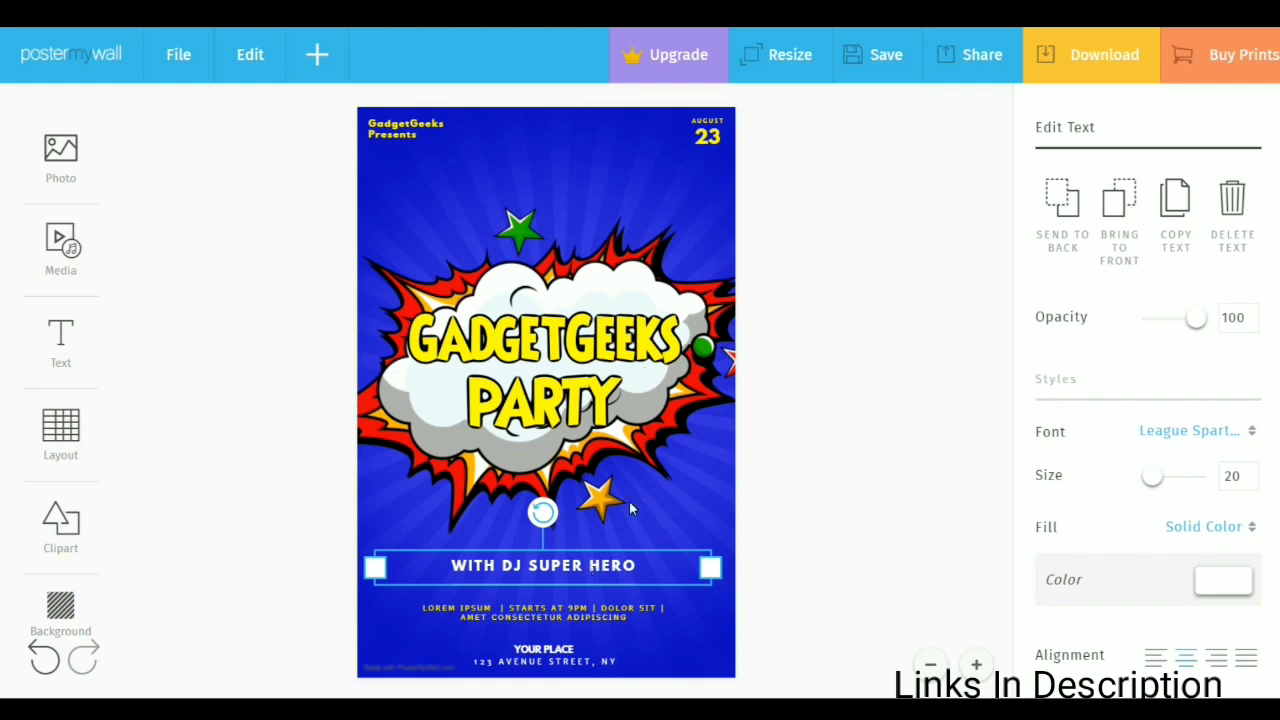
- Shift the comic explosion graphic slightly right and up behind the headline, and deselect it
{"action": "left_click", "coordinate": [623, 283]}
{"action": "mouse_move", "coordinate": [623, 283]}
{"action": "left_mouse_down"}
{"action": "mouse_move", "coordinate": [631, 199]}
{"action": "mouse_move", "coordinate": [603, 254]}
{"action": "mouse_move", "coordinate": [663, 289]}
{"action": "mouse_move", "coordinate": [637, 279]}
{"action": "left_mouse_up"}
{"action": "left_click", "coordinate": [290, 205]}
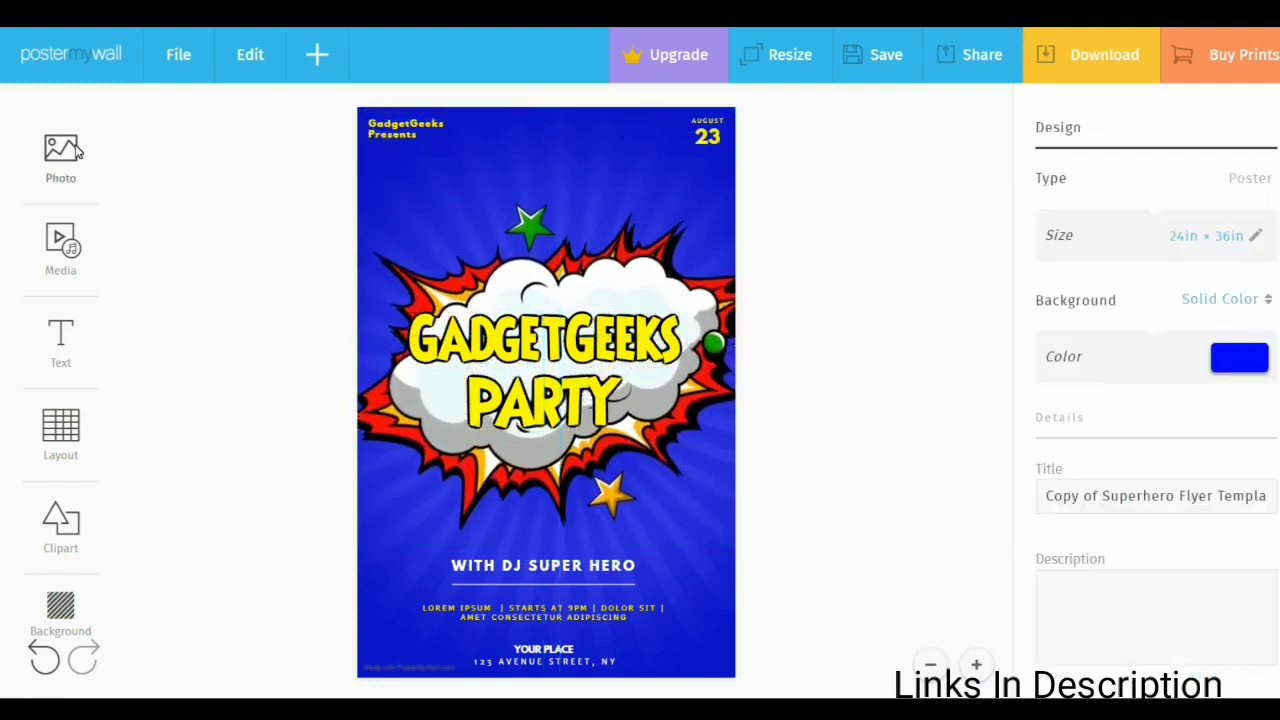
- Add the GadgetGeeks logo from the uploaded photos to the poster
{"action": "left_click", "coordinate": [69, 150]}
{"action": "left_click", "coordinate": [148, 158]}
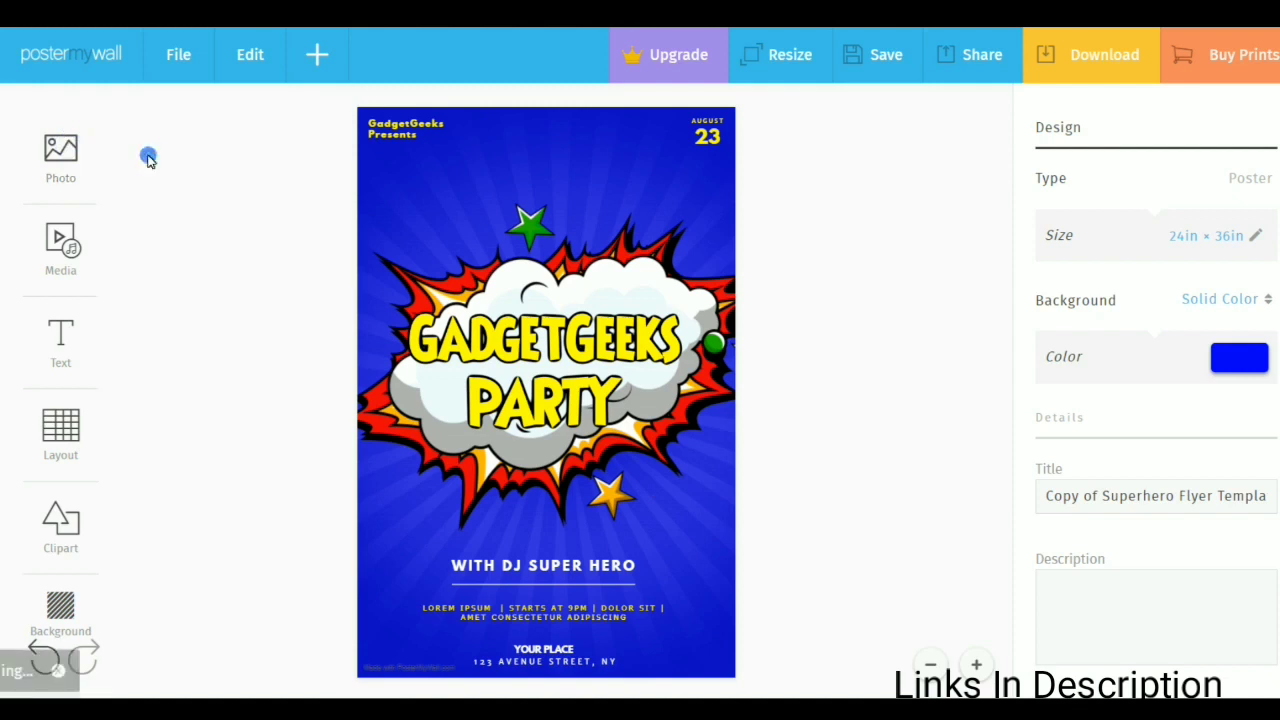
{"action": "left_click", "coordinate": [345, 218]}
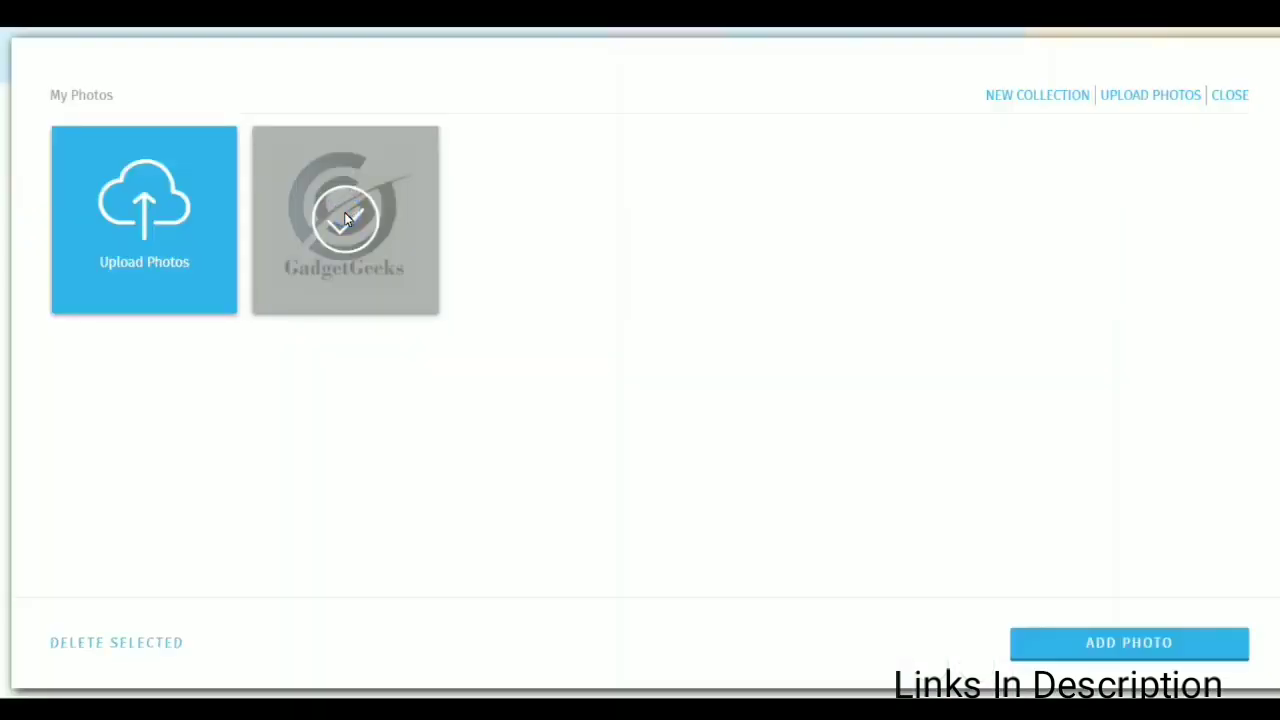
{"action": "left_click", "coordinate": [1057, 644]}
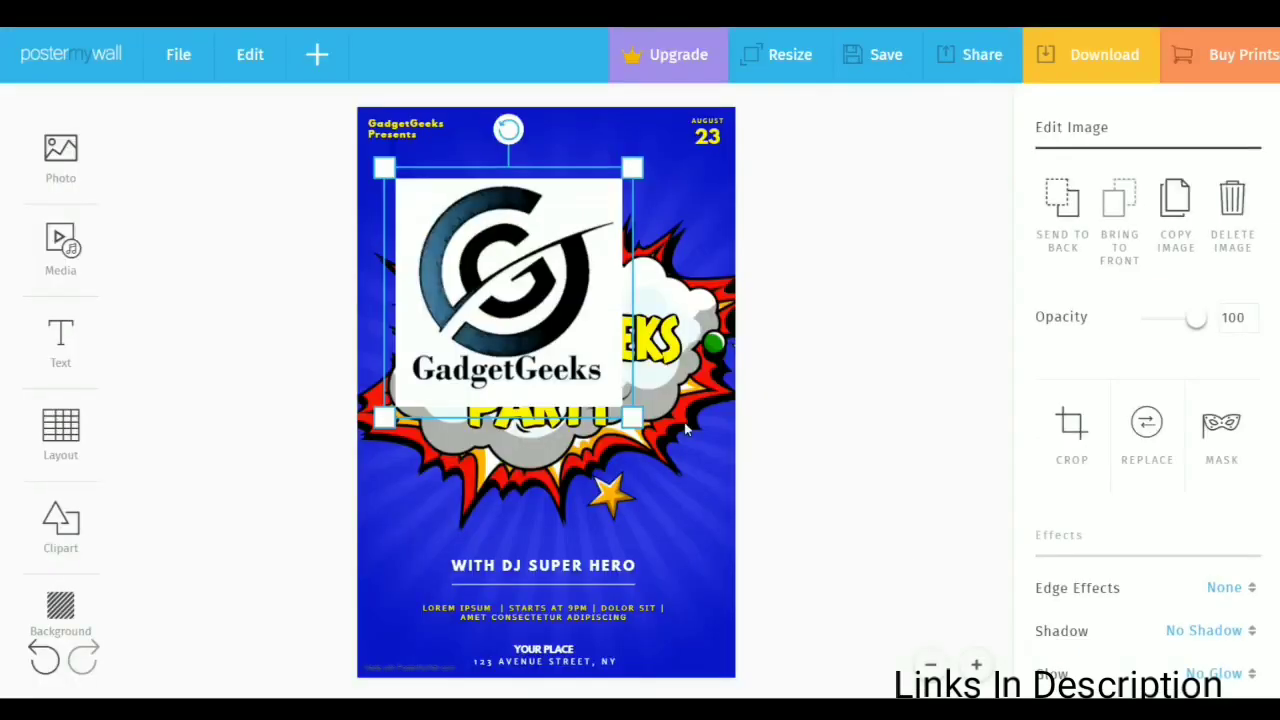
- Shrink the GadgetGeeks logo and place it at the poster's top center, above the green star
{"action": "left_click_drag", "start_coordinate": [630, 423], "coordinate": [483, 297]}
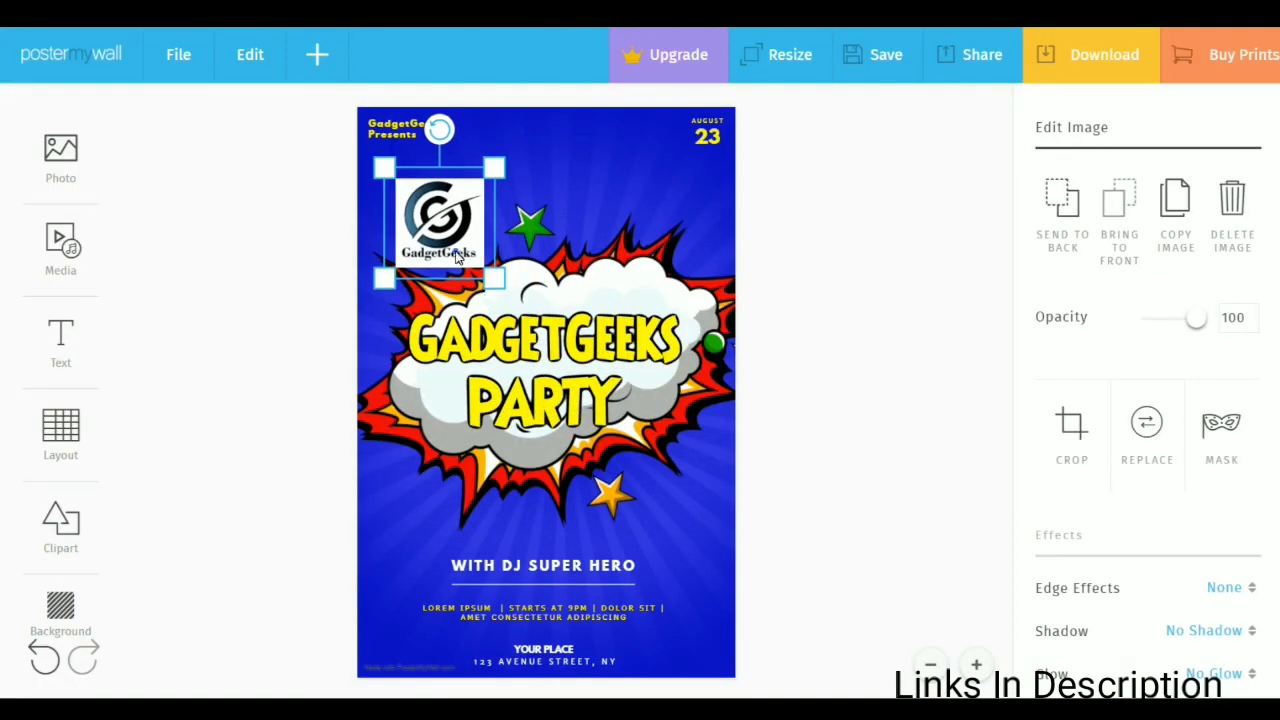
{"action": "left_click_drag", "start_coordinate": [440, 222], "coordinate": [555, 171]}
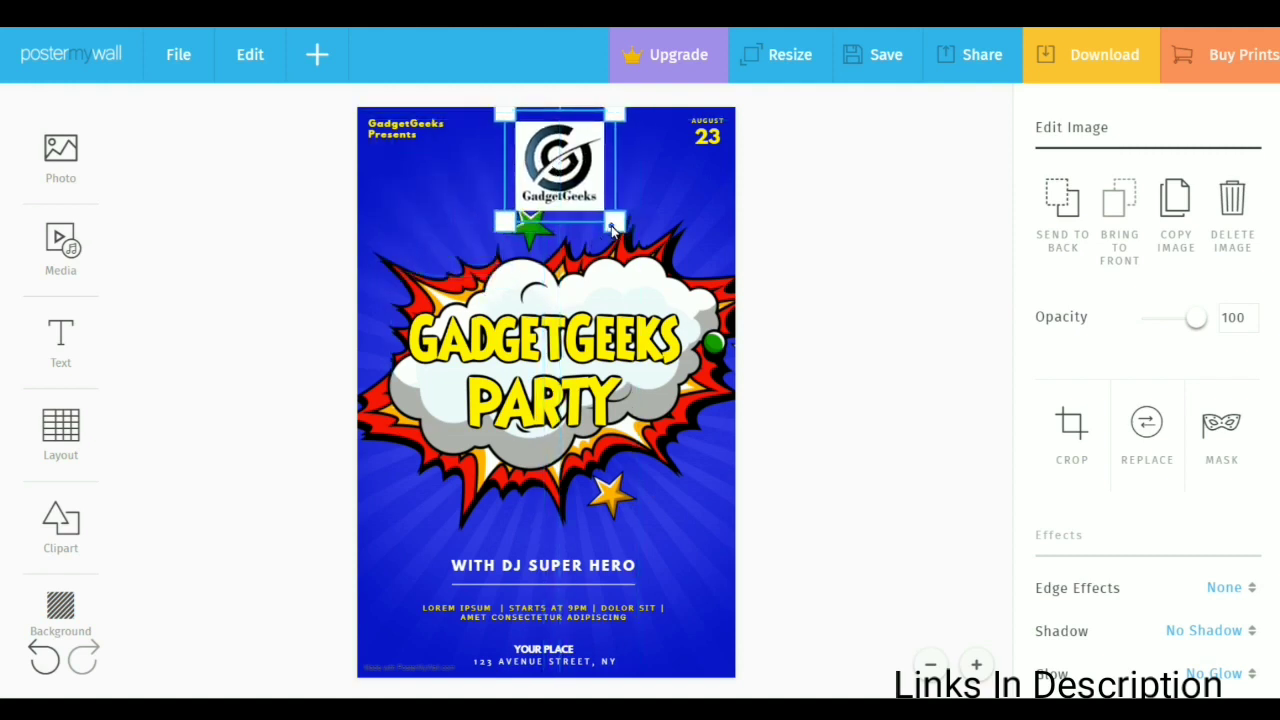
{"action": "left_click_drag", "start_coordinate": [614, 229], "coordinate": [580, 188]}
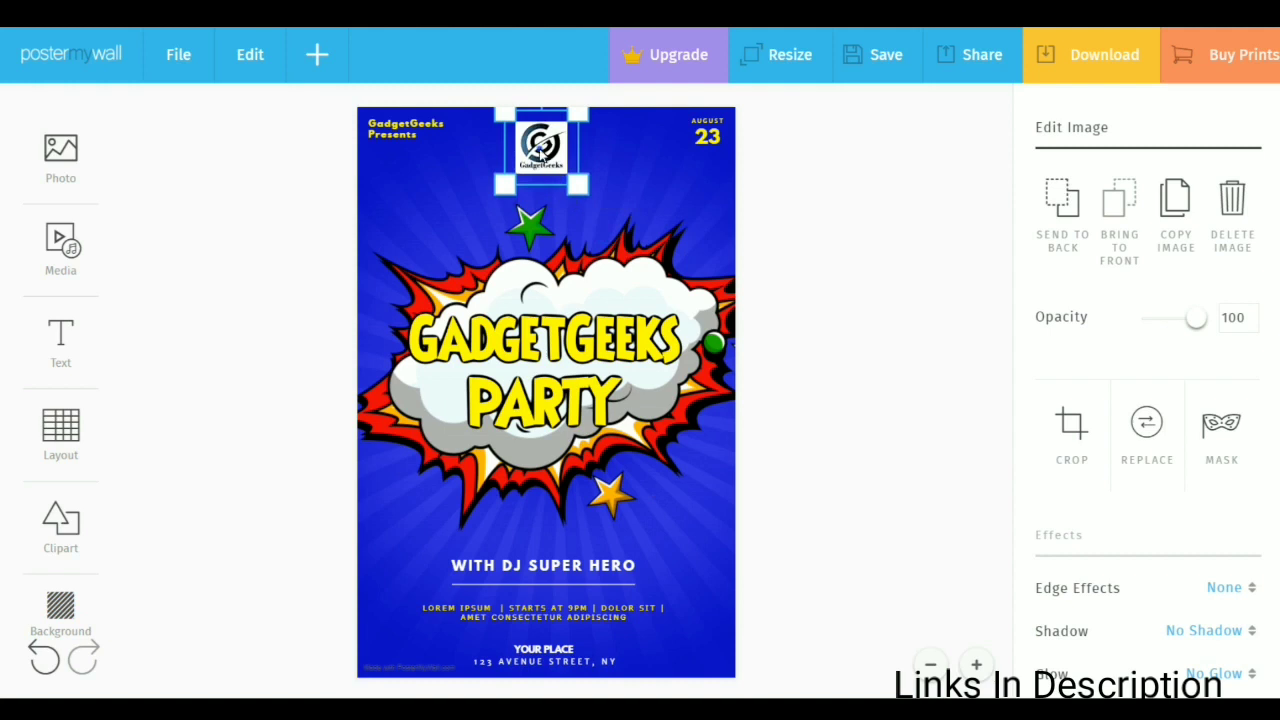
{"action": "left_click_drag", "start_coordinate": [540, 150], "coordinate": [550, 150]}
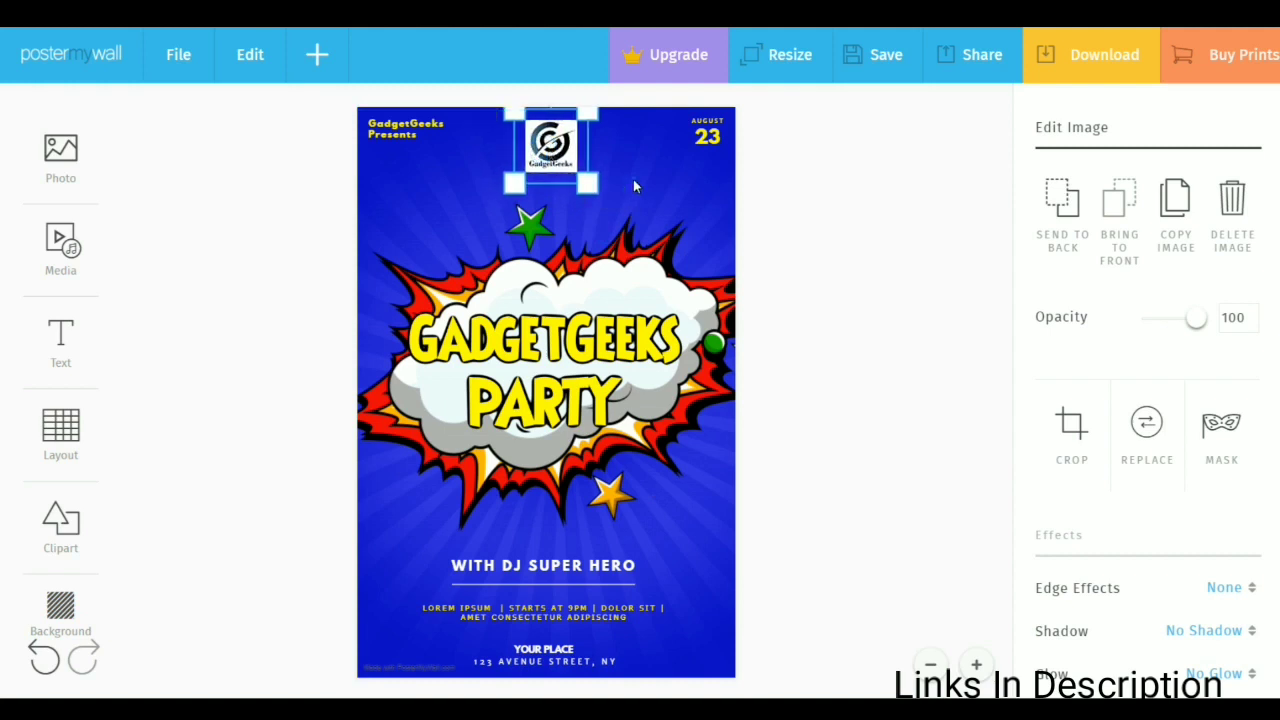
- Apply the Torn Paper edge effect to the GadgetGeeks logo and turn on Remove Color for its white background
{"action": "left_click", "coordinate": [1229, 587]}
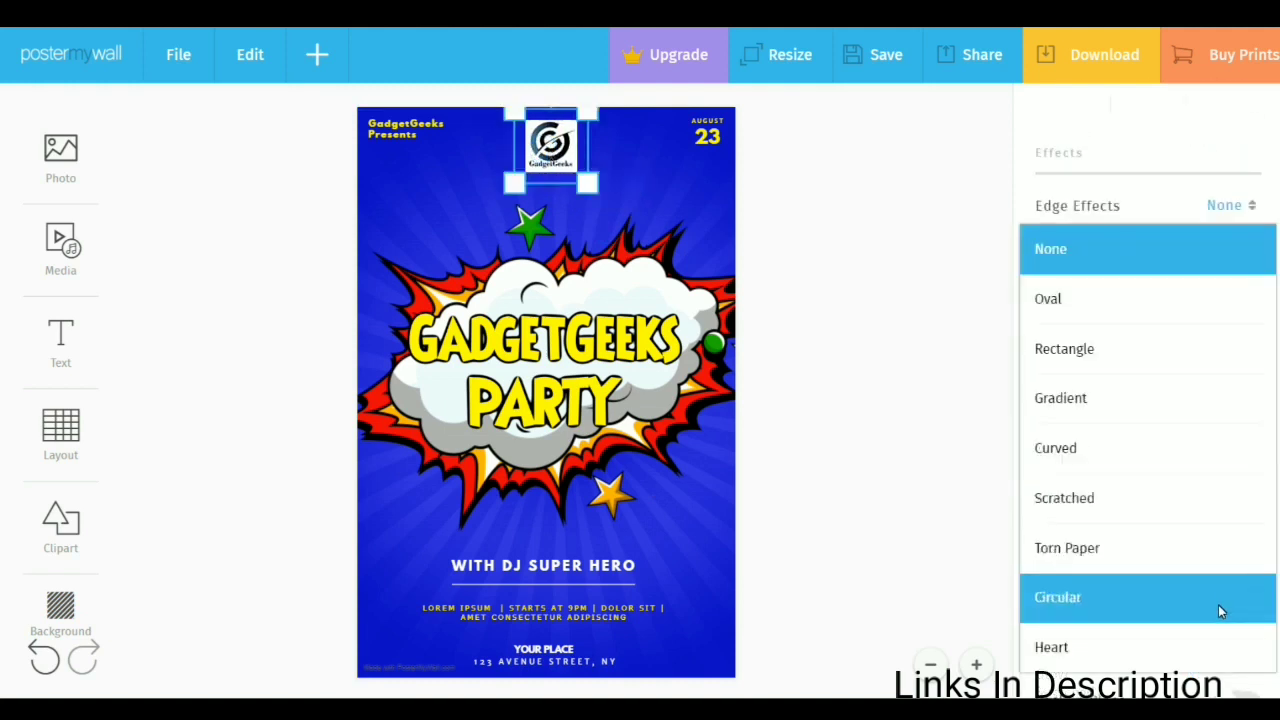
{"action": "left_click", "coordinate": [1207, 540]}
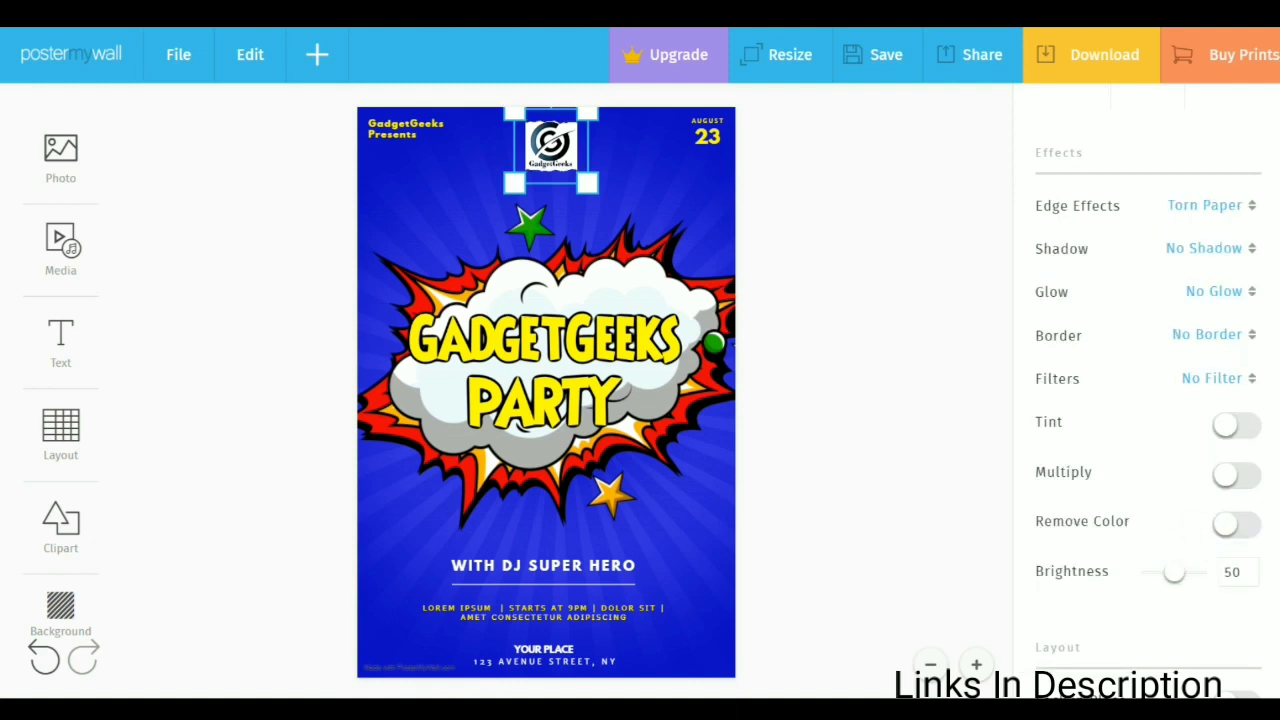
{"action": "scroll", "coordinate": [1148, 395], "scroll_direction": "down", "scroll_amount": 5}
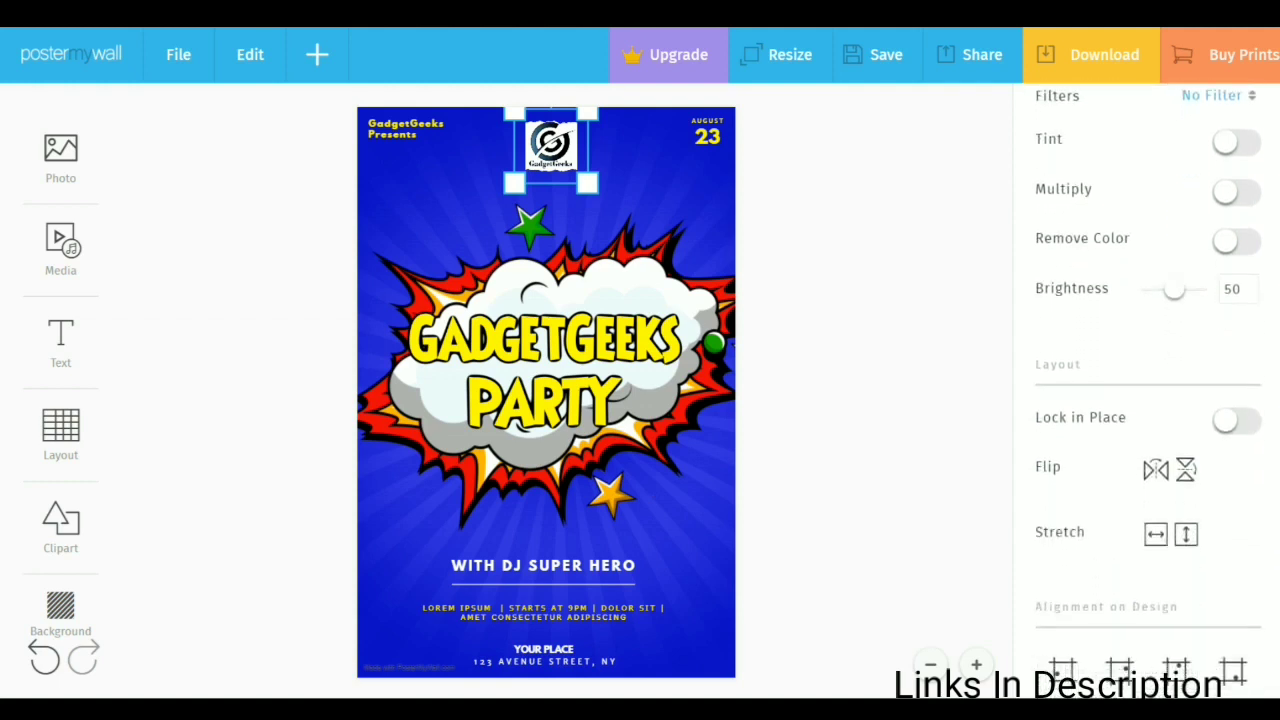
{"action": "scroll", "coordinate": [1230, 280], "scroll_direction": "up", "scroll_amount": 1}
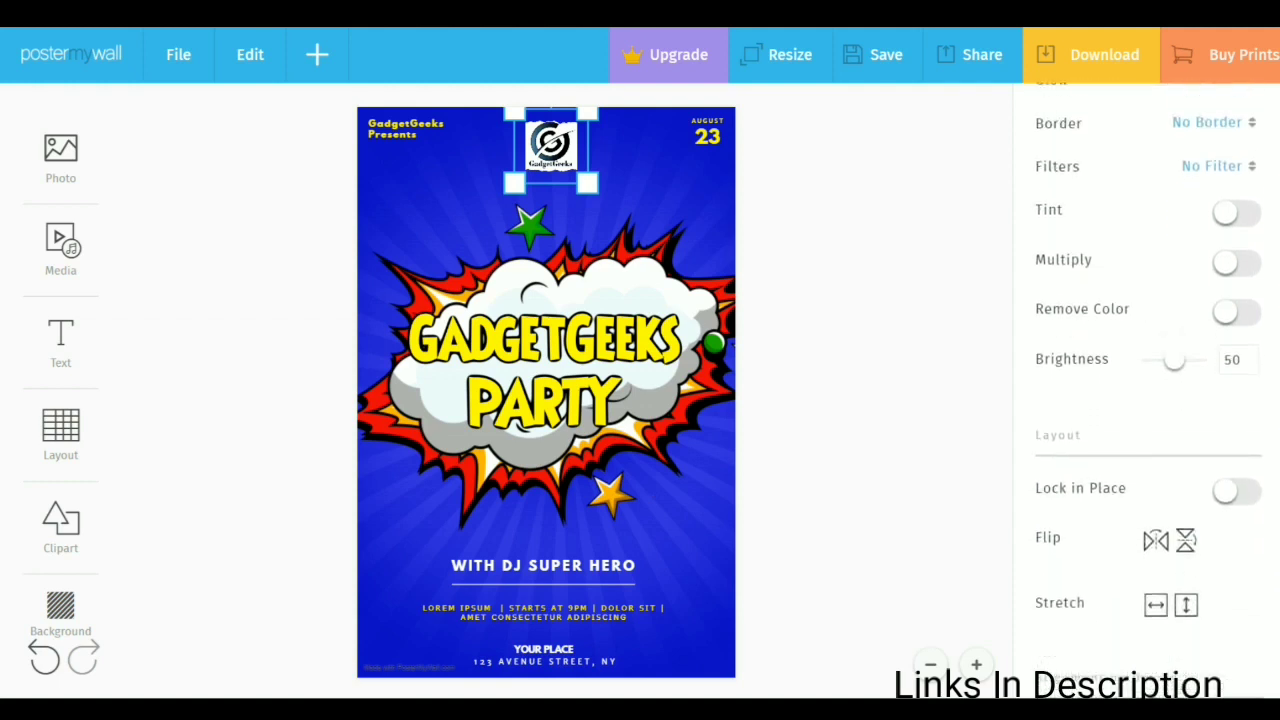
{"action": "left_click", "coordinate": [1245, 320]}
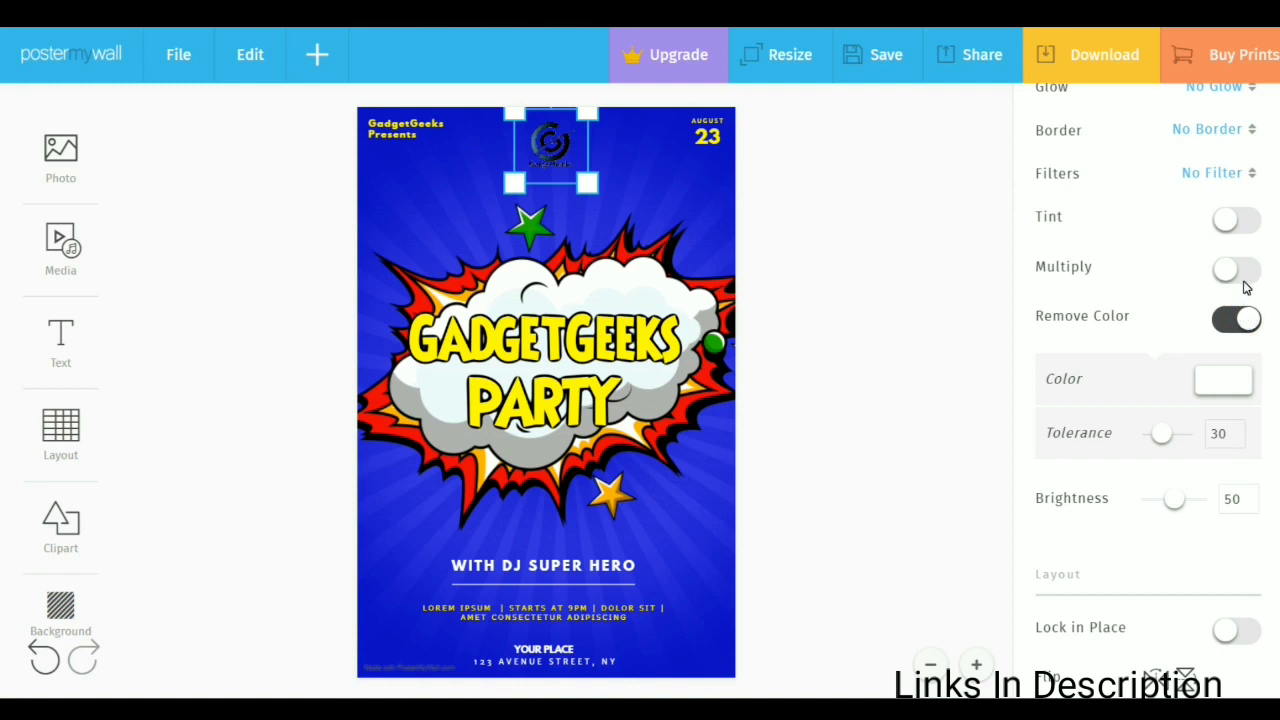
- Turn on Multiply and Tint for the logo and set the tint color to cyan 00ffff
{"action": "left_click", "coordinate": [1243, 280]}
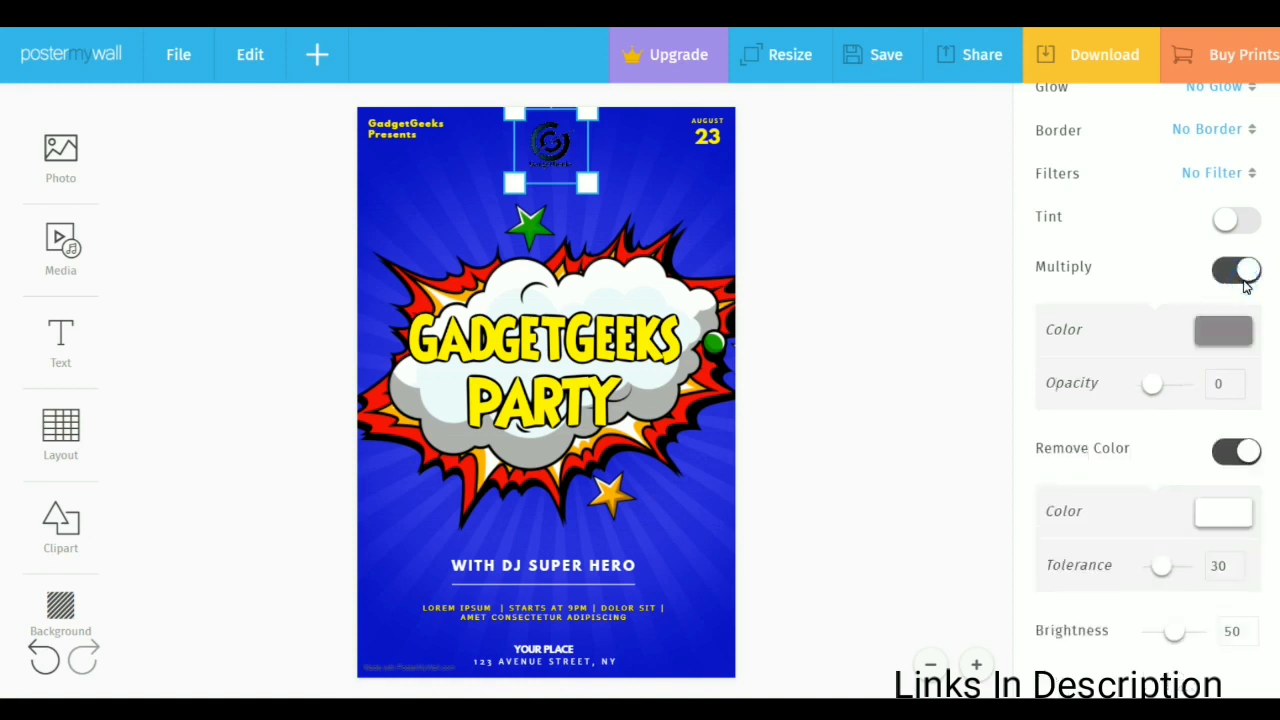
{"action": "left_click", "coordinate": [1240, 222]}
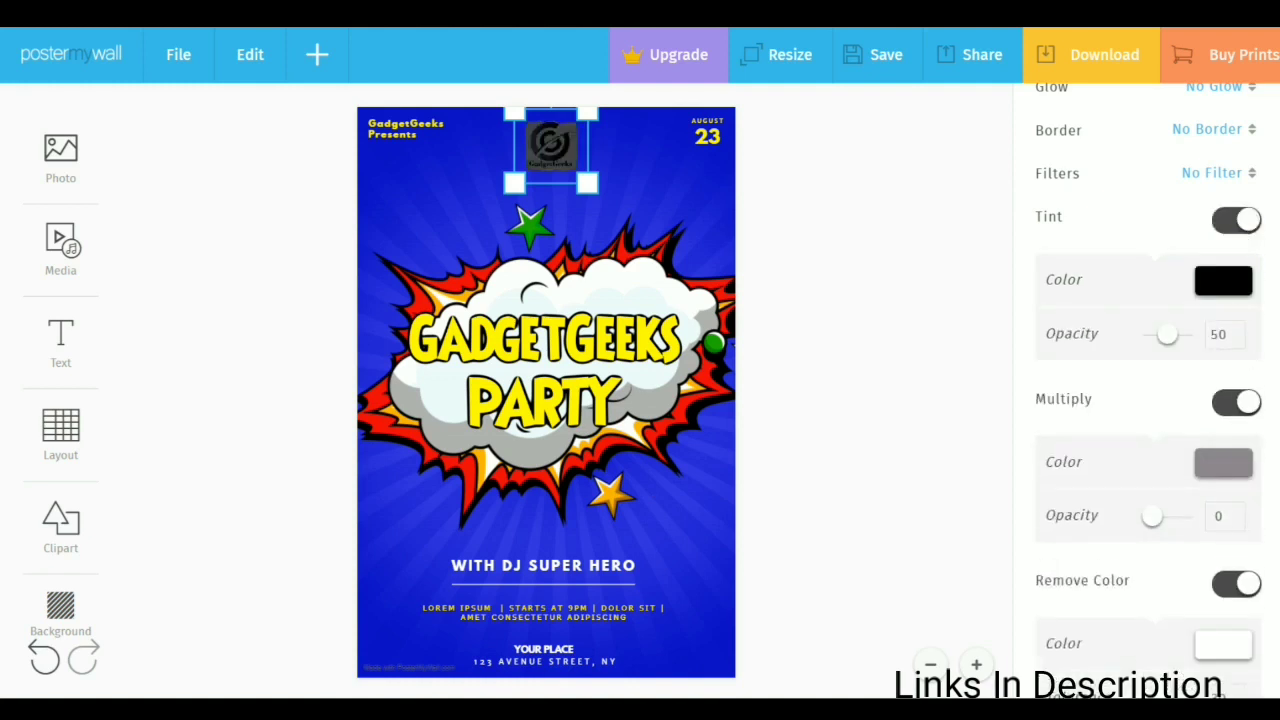
{"action": "left_click", "coordinate": [1221, 279]}
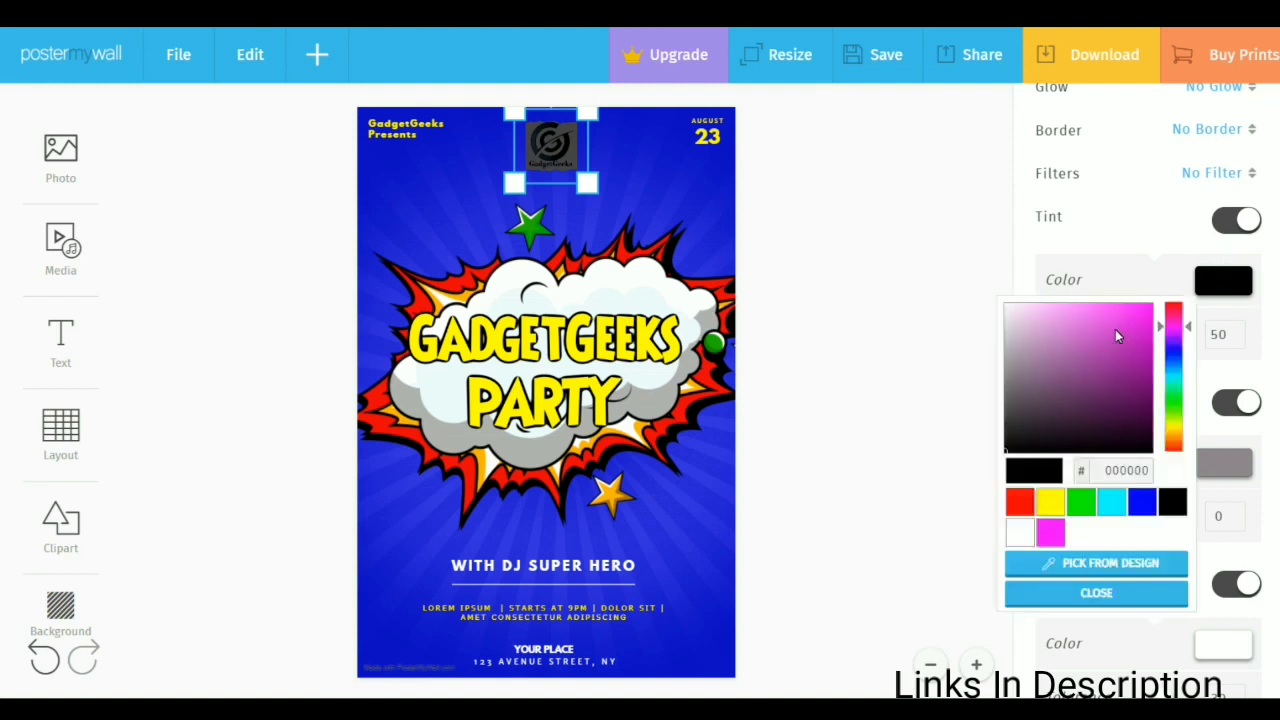
{"action": "left_click", "coordinate": [1118, 505]}
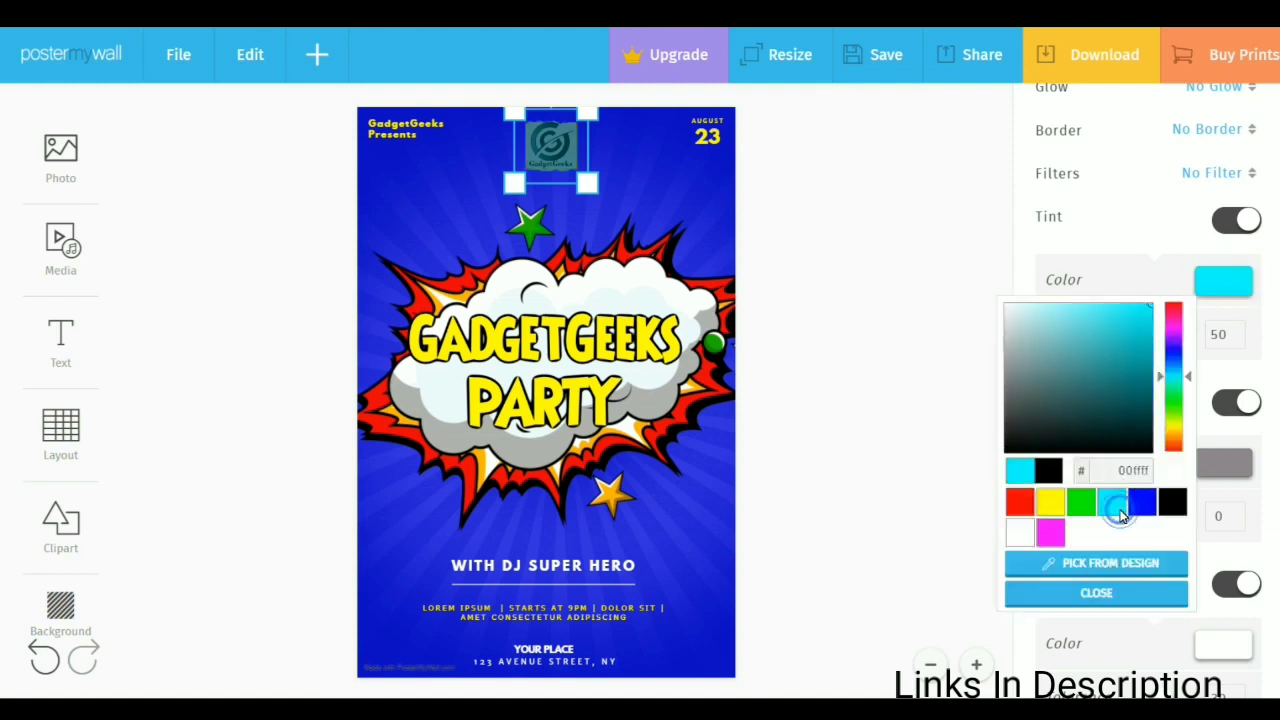
{"action": "left_click", "coordinate": [1109, 596]}
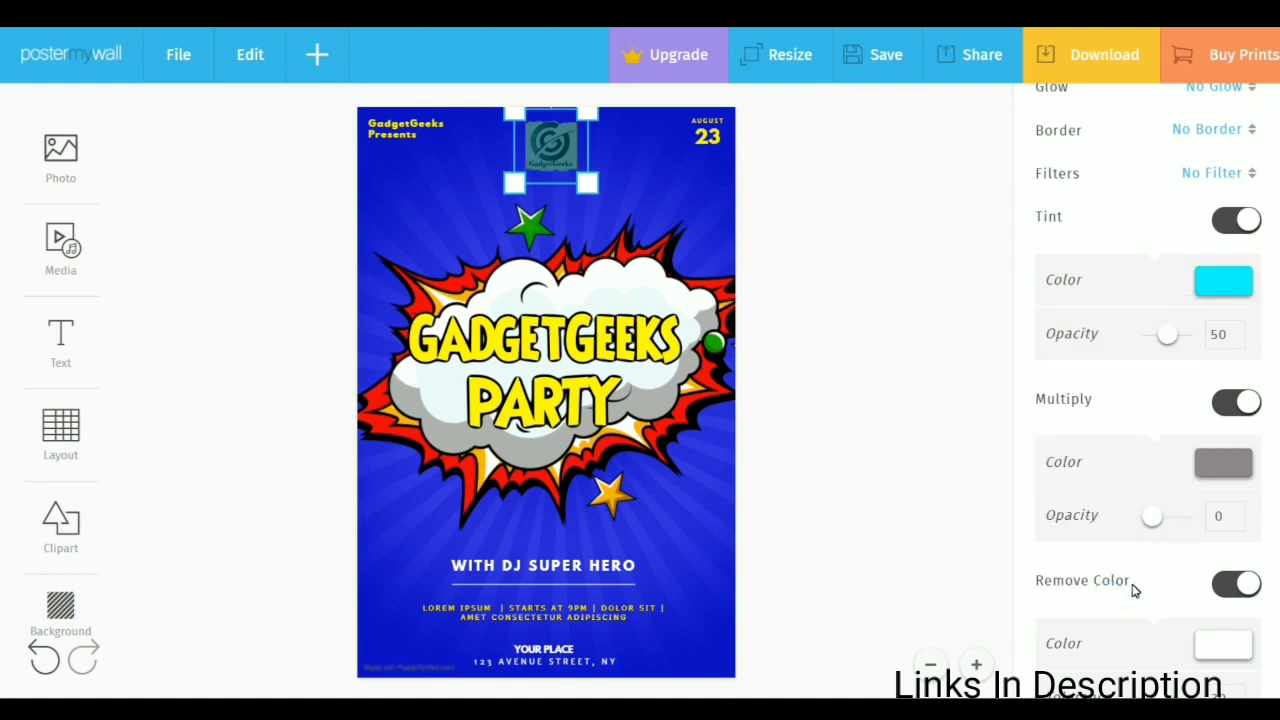
- Try aligning the logo to the poster's left, right, top and bottom edges and to its center
{"action": "scroll", "coordinate": [1148, 400], "scroll_direction": "down", "scroll_amount": 5}
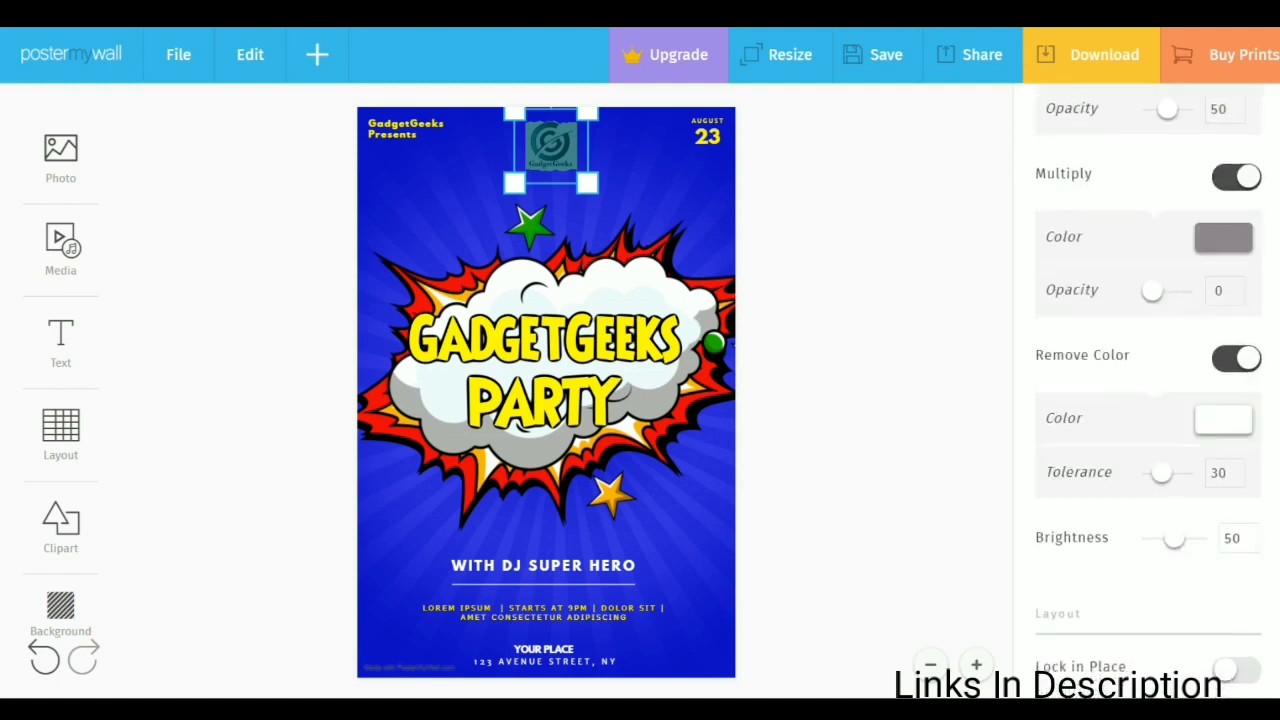
{"action": "left_click", "coordinate": [1065, 592]}
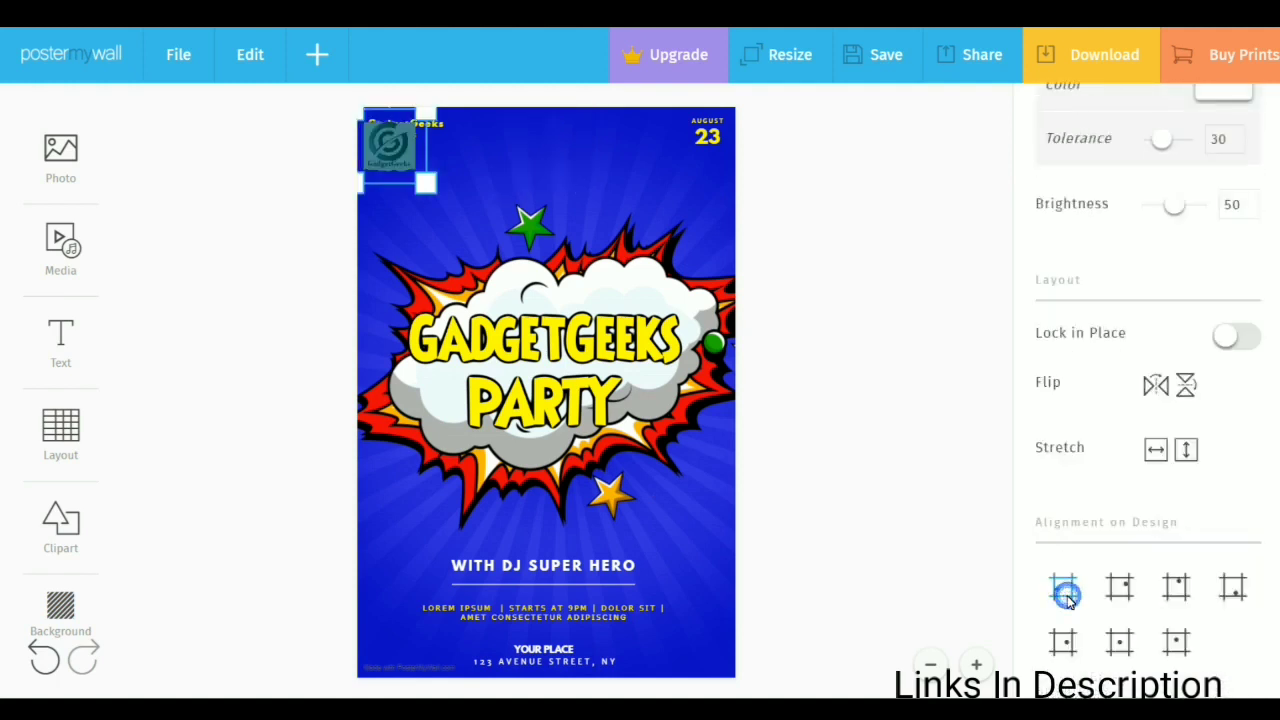
{"action": "left_click", "coordinate": [1120, 590]}
{"action": "left_click", "coordinate": [1176, 588]}
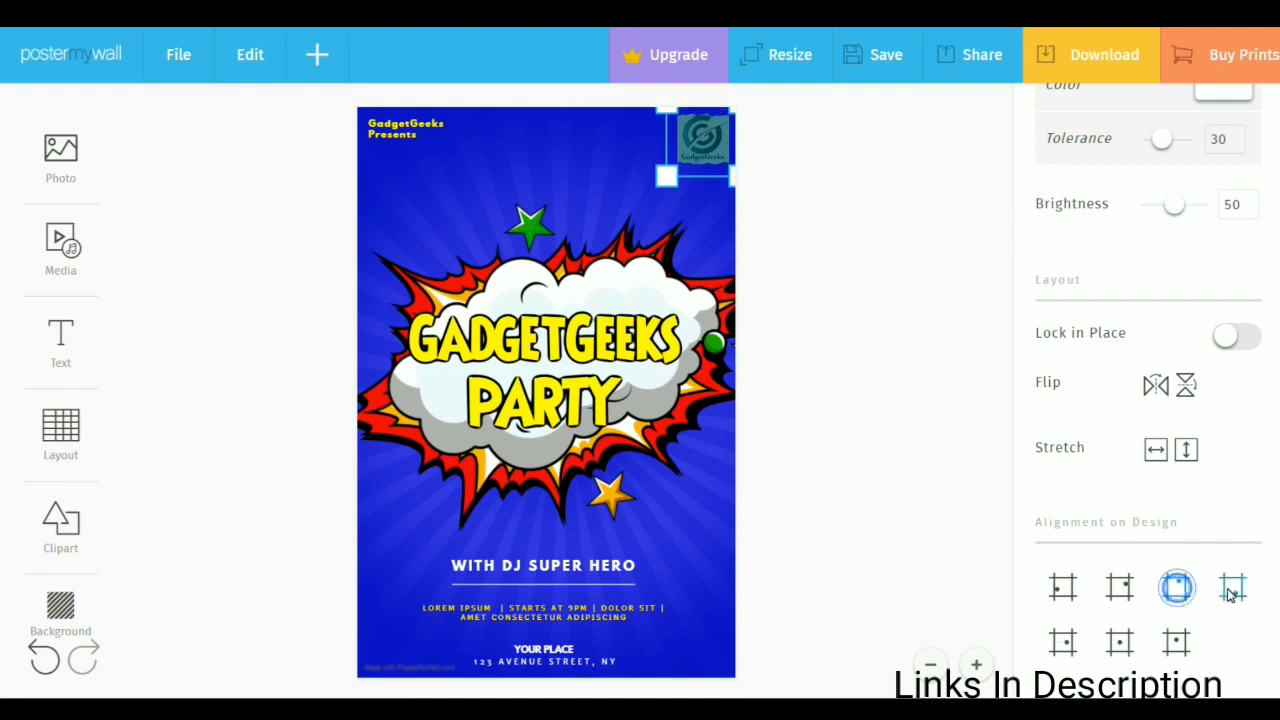
{"action": "left_click", "coordinate": [1233, 588]}
{"action": "left_click", "coordinate": [1176, 643]}
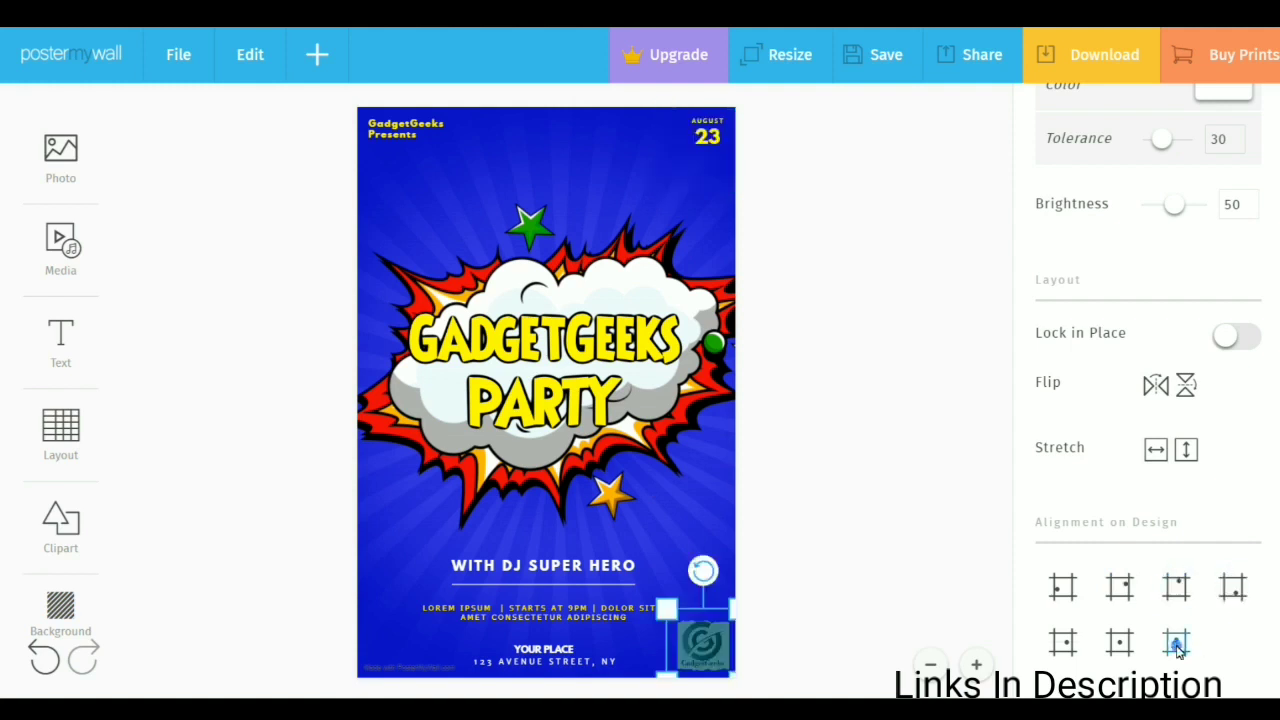
{"action": "left_click", "coordinate": [1122, 645]}
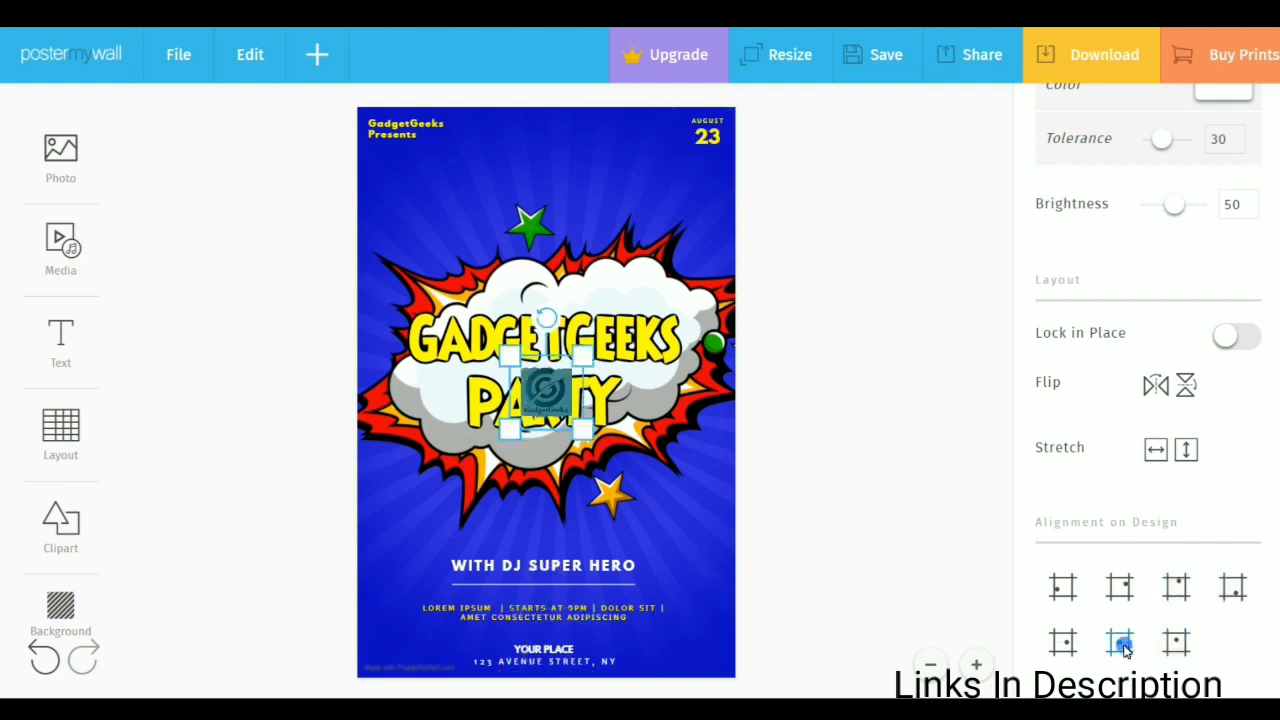
{"action": "left_click", "coordinate": [1063, 645]}
{"action": "left_click", "coordinate": [1063, 646]}
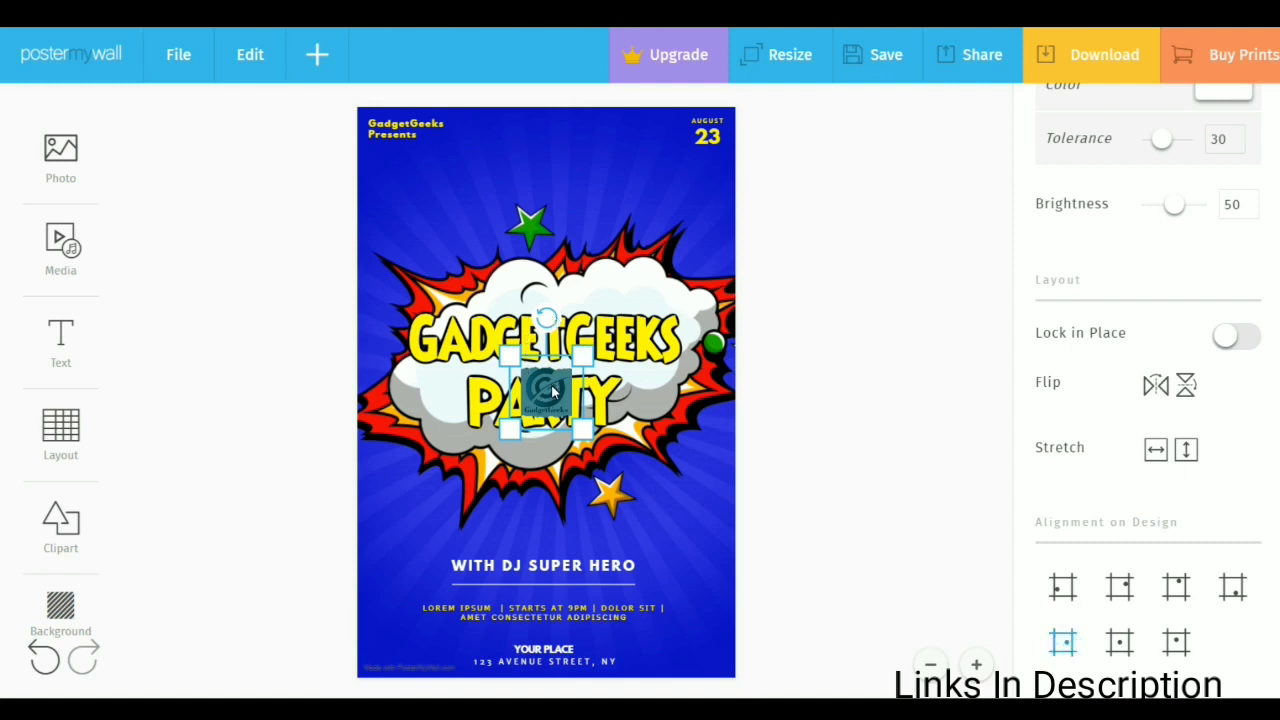
- Move the logo to the poster's top center, just above the green star, and save the design
{"action": "left_click_drag", "start_coordinate": [552, 392], "coordinate": [554, 163]}
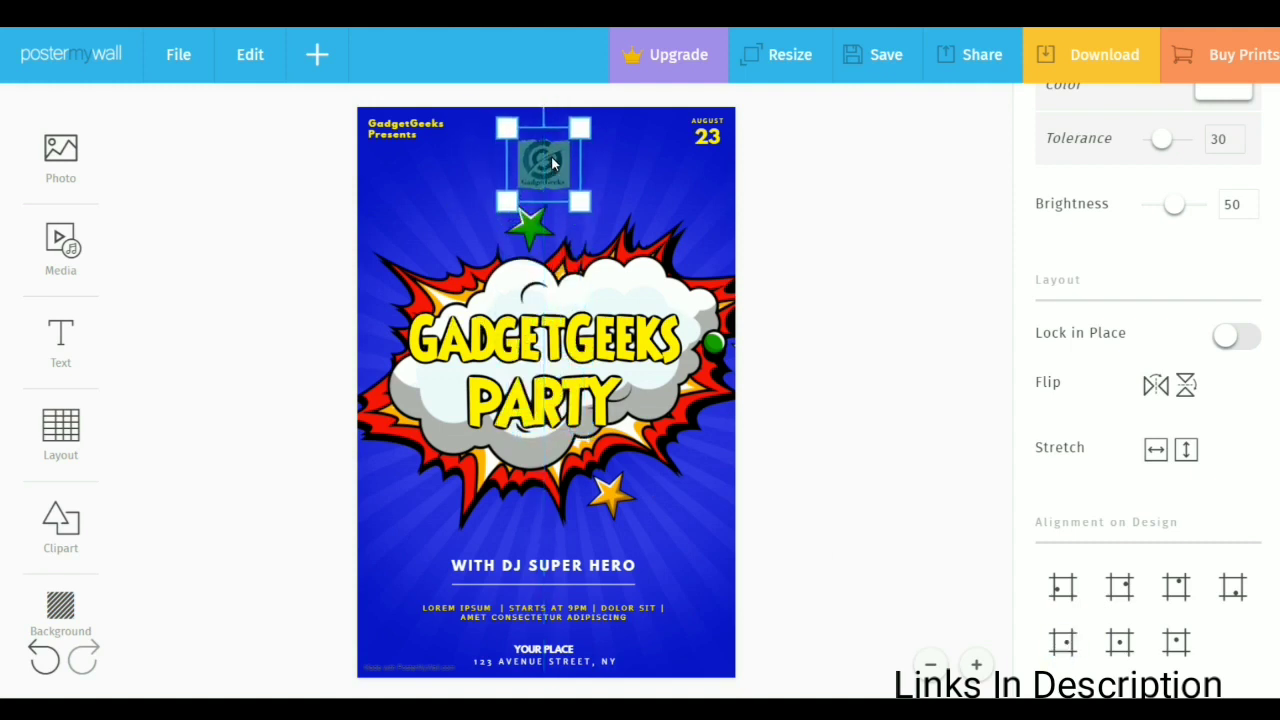
{"action": "left_click", "coordinate": [851, 57]}
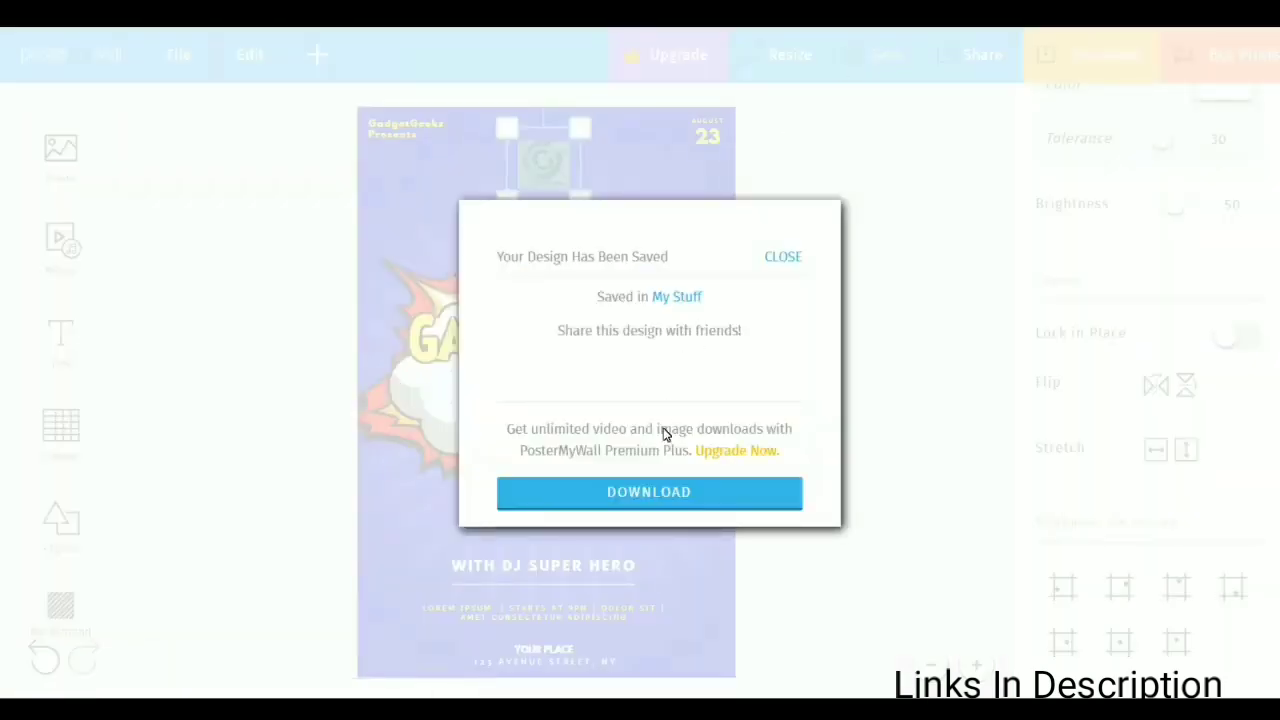
- Download the poster with the free Basic Quality option and dismiss the thank-you message
{"action": "left_click", "coordinate": [652, 492]}
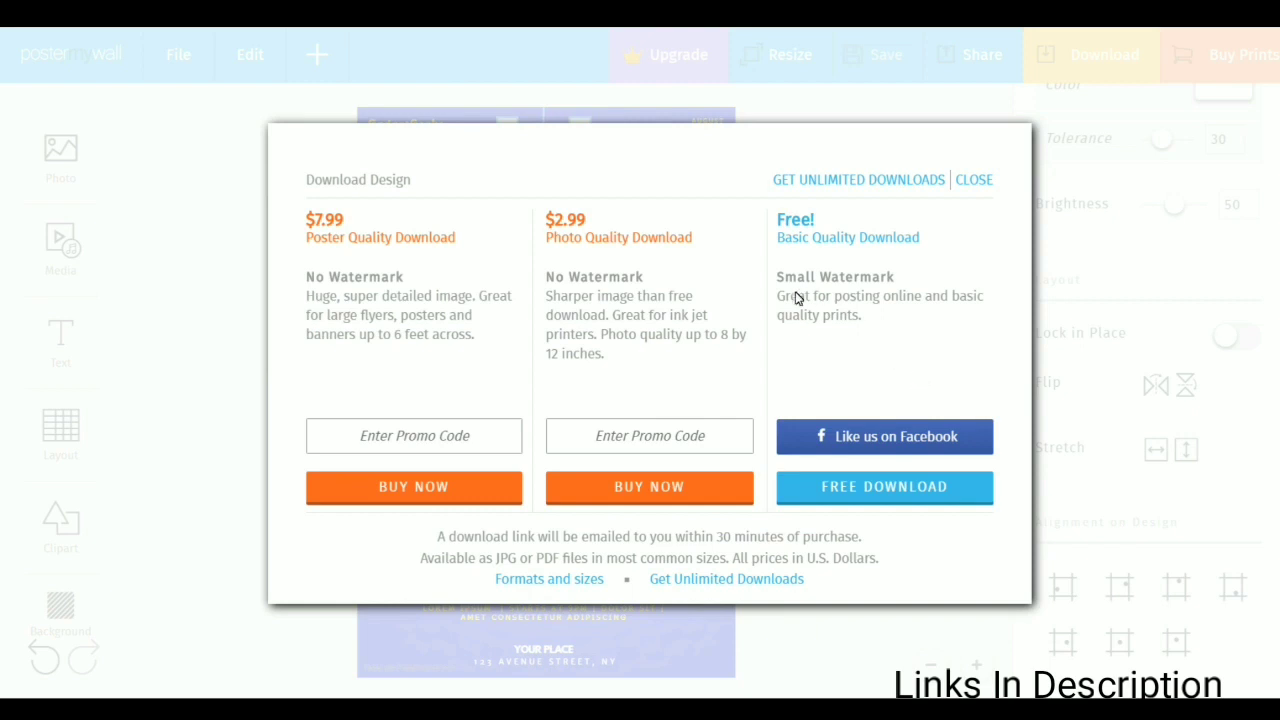
{"action": "left_click", "coordinate": [869, 485]}
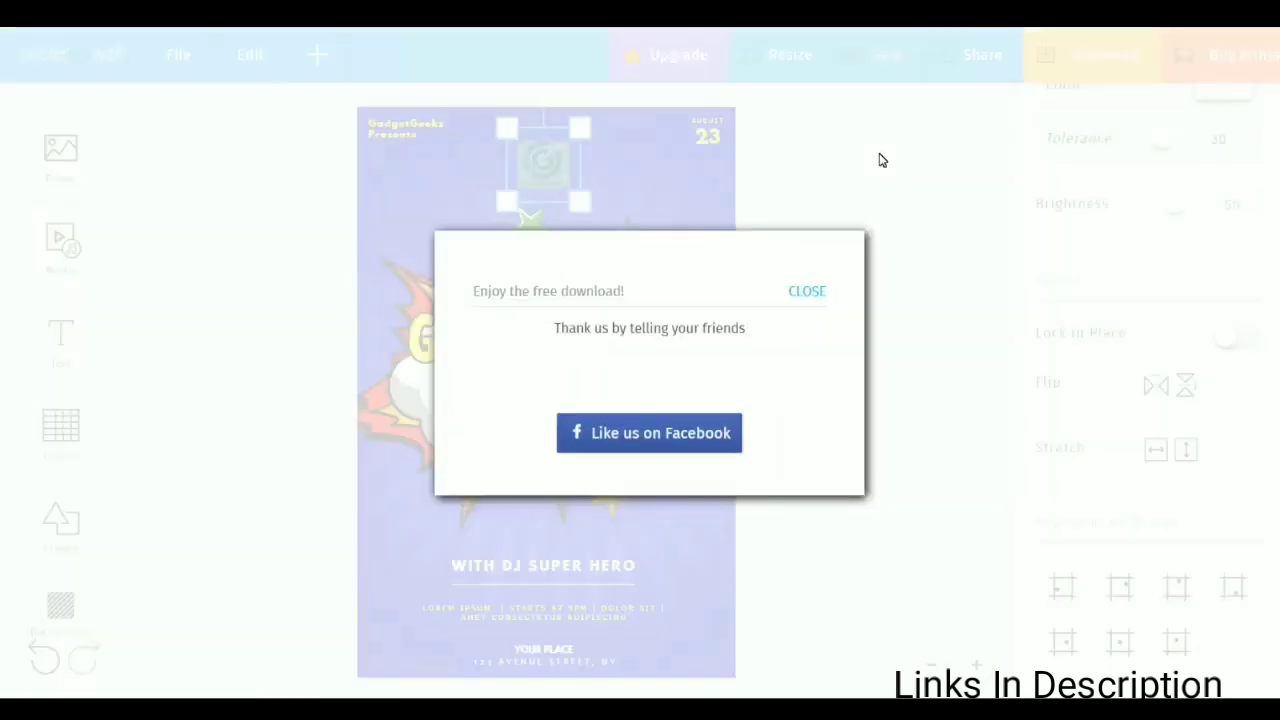
{"action": "left_click", "coordinate": [806, 292]}
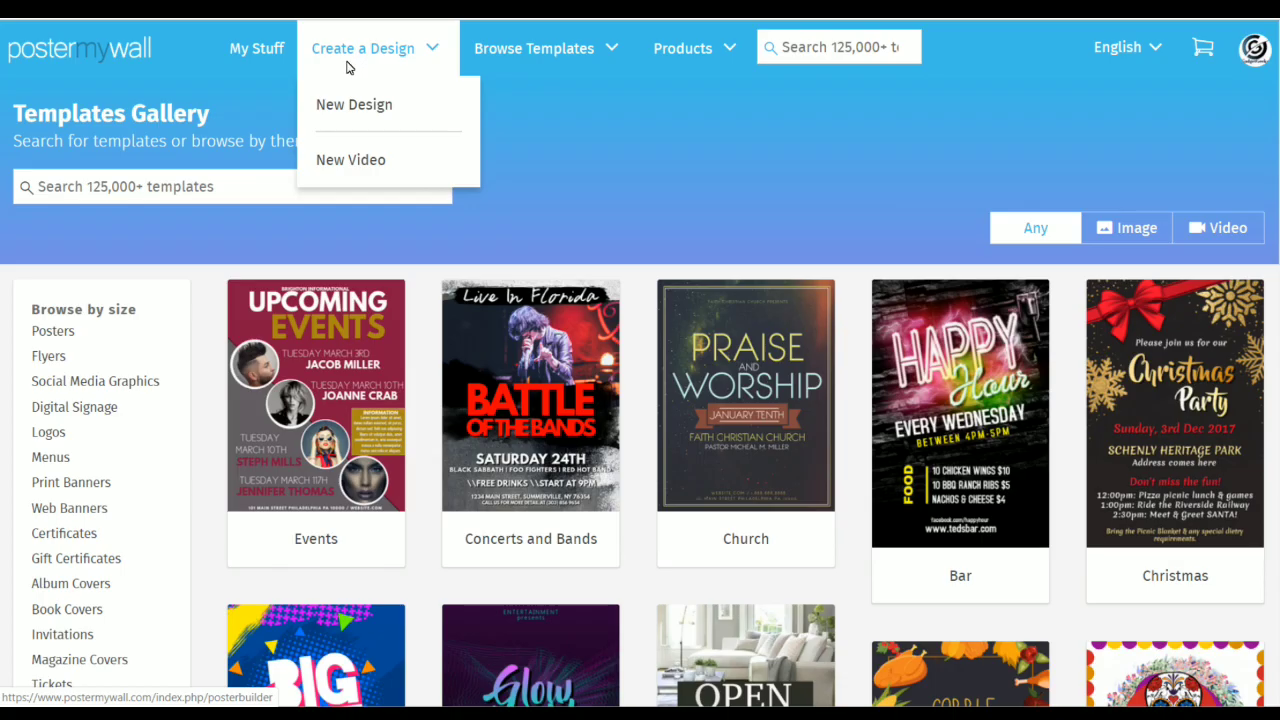
- Start creating a new video design from the Templates Gallery page
{"action": "mouse_move", "coordinate": [350, 140]}
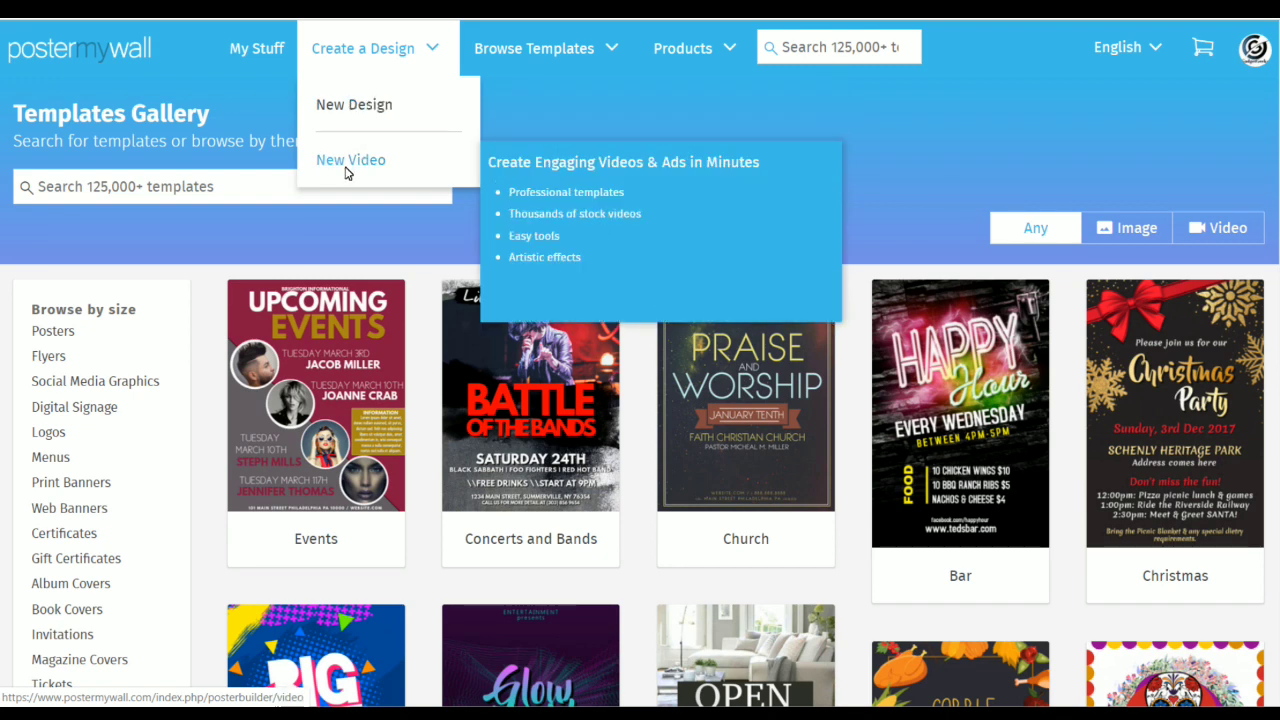
{"action": "left_click", "coordinate": [347, 170]}
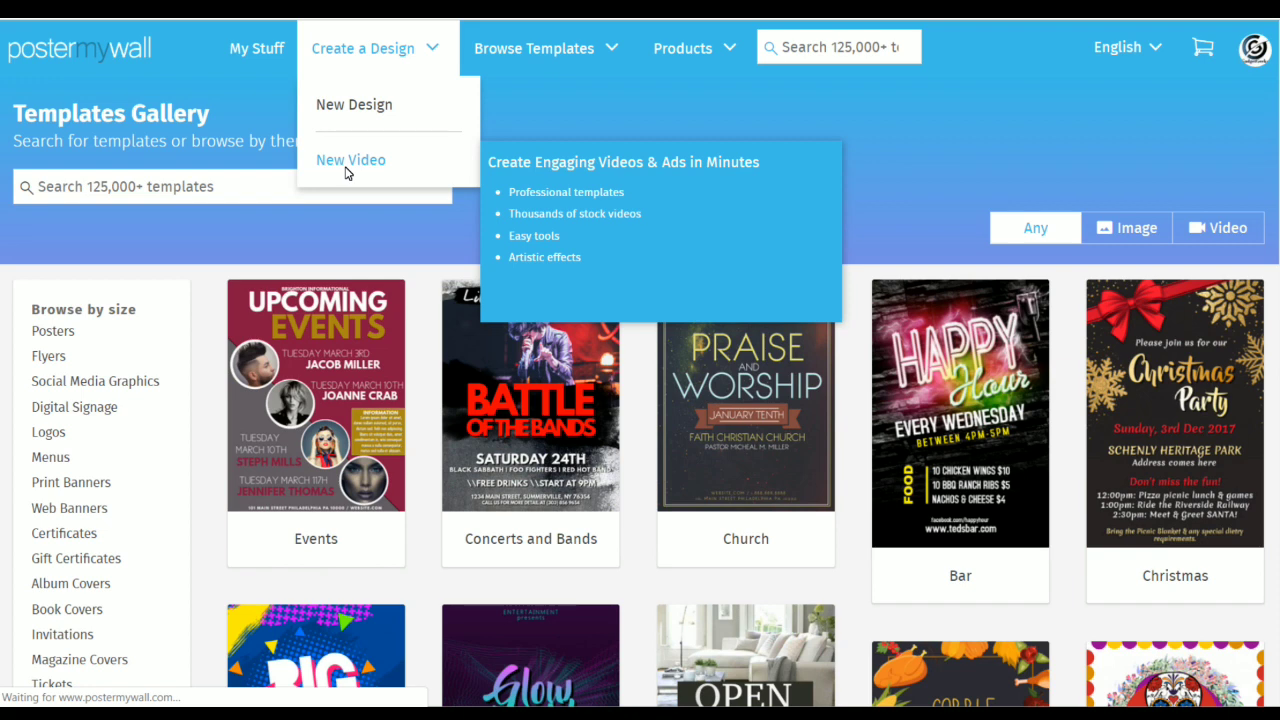
- Browse the video template categories and the event video templates
{"action": "scroll", "coordinate": [640, 364], "scroll_direction": "down", "scroll_amount": 1}
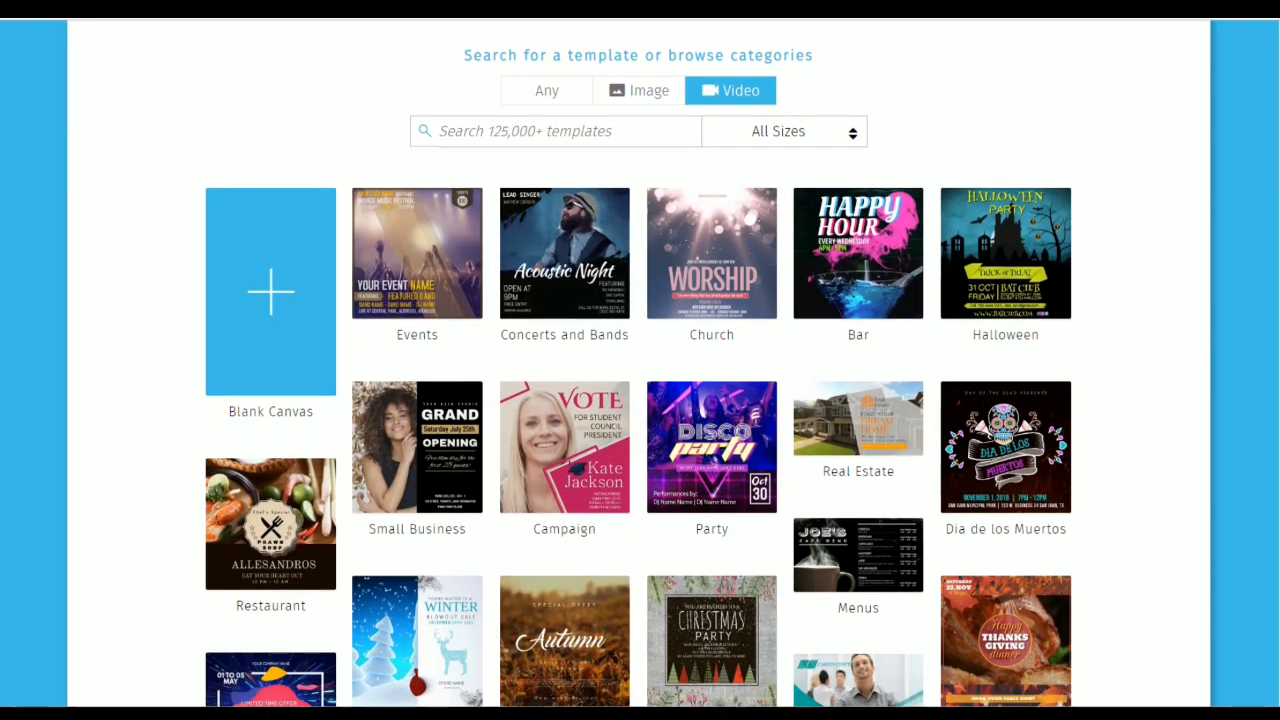
{"action": "scroll", "coordinate": [640, 364], "scroll_direction": "down", "scroll_amount": 3}
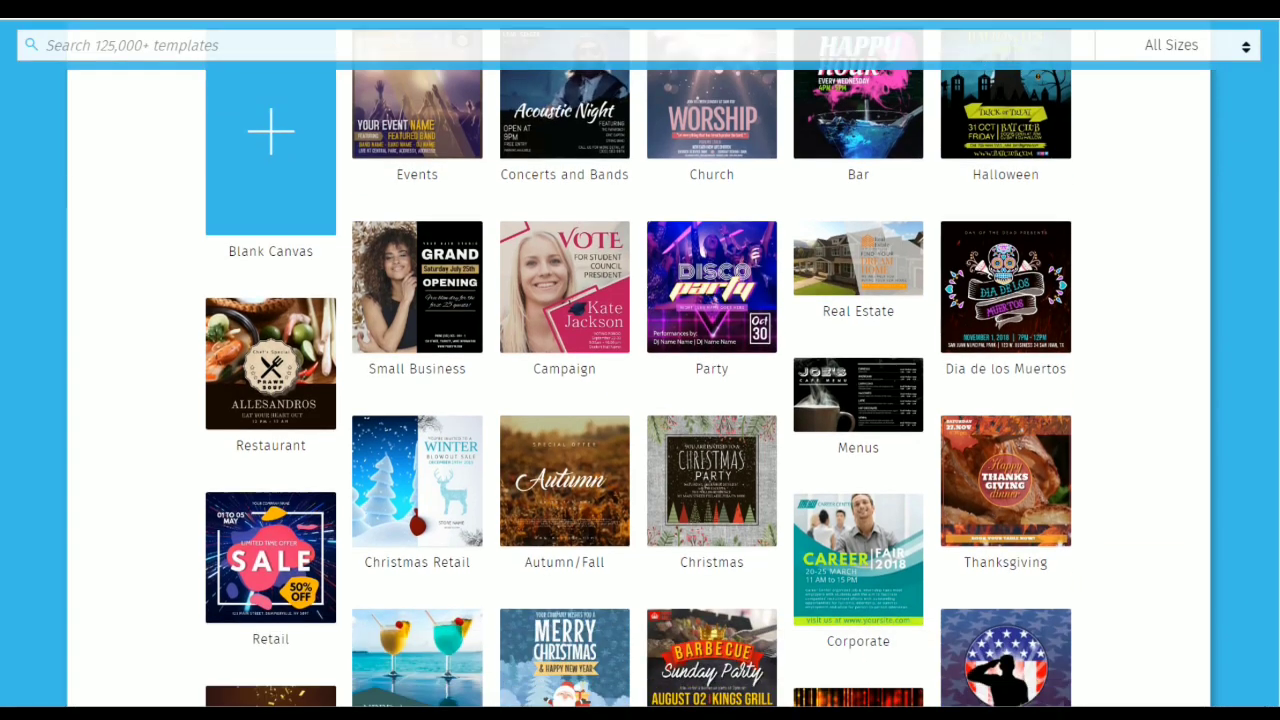
{"action": "scroll", "coordinate": [640, 364], "scroll_direction": "down", "scroll_amount": 3}
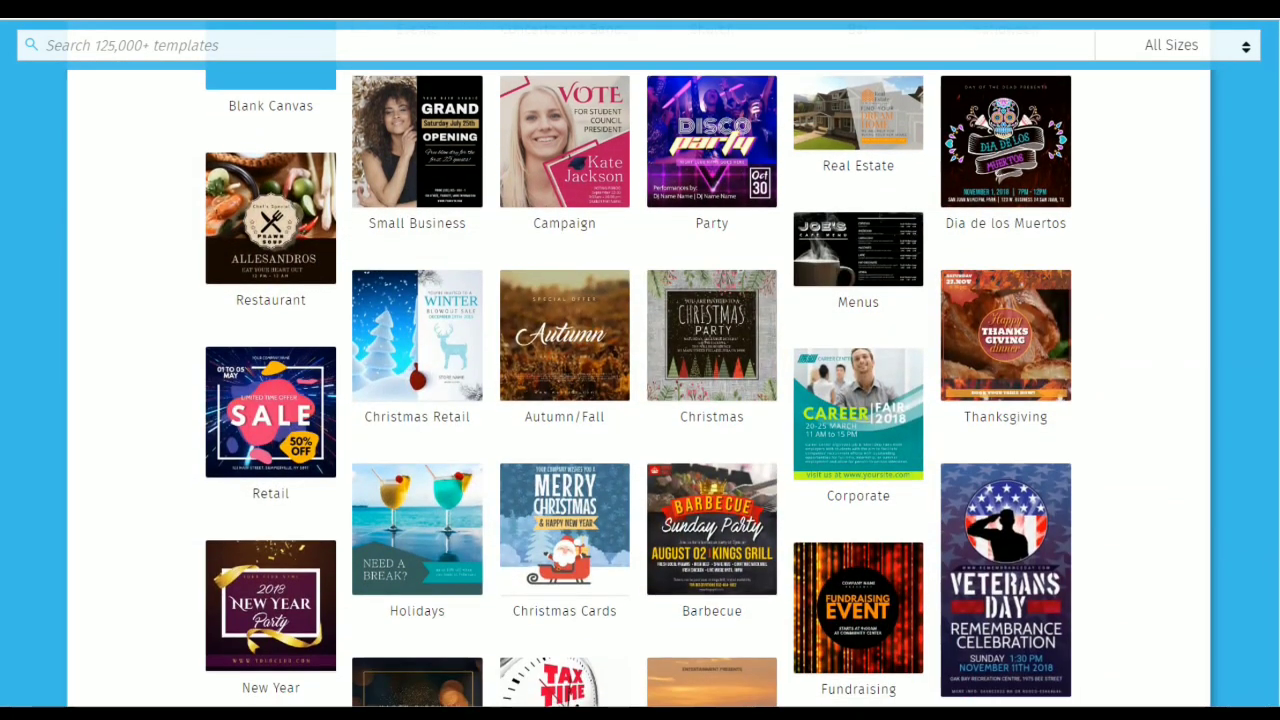
{"action": "scroll", "coordinate": [640, 364], "scroll_direction": "down", "scroll_amount": 4}
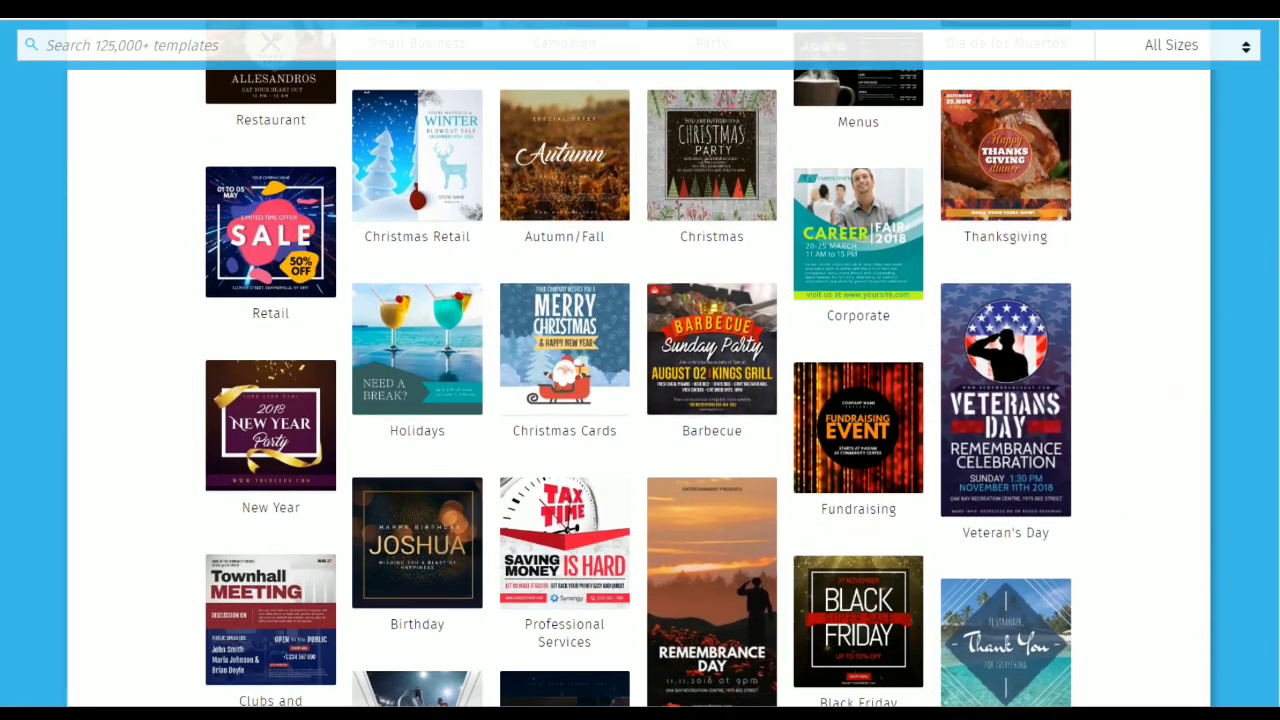
{"action": "scroll", "coordinate": [640, 364], "scroll_direction": "down", "scroll_amount": 3}
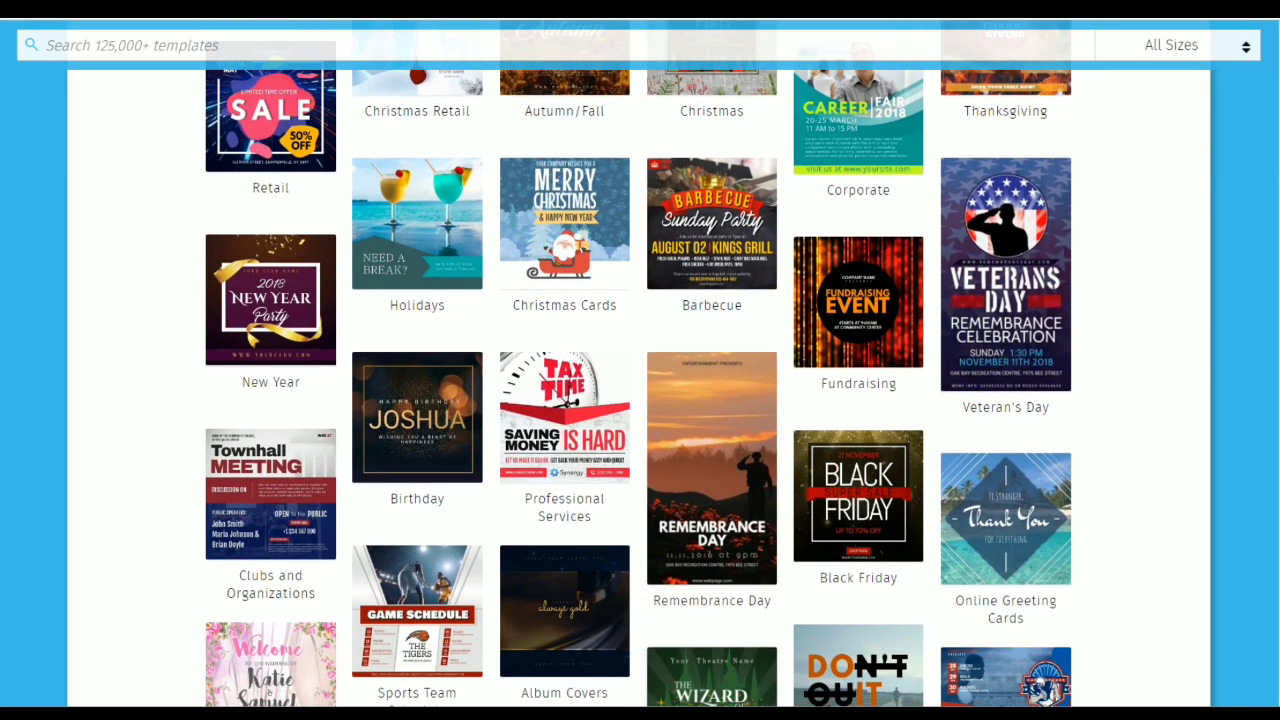
{"action": "scroll", "coordinate": [640, 364], "scroll_direction": "down", "scroll_amount": 5}
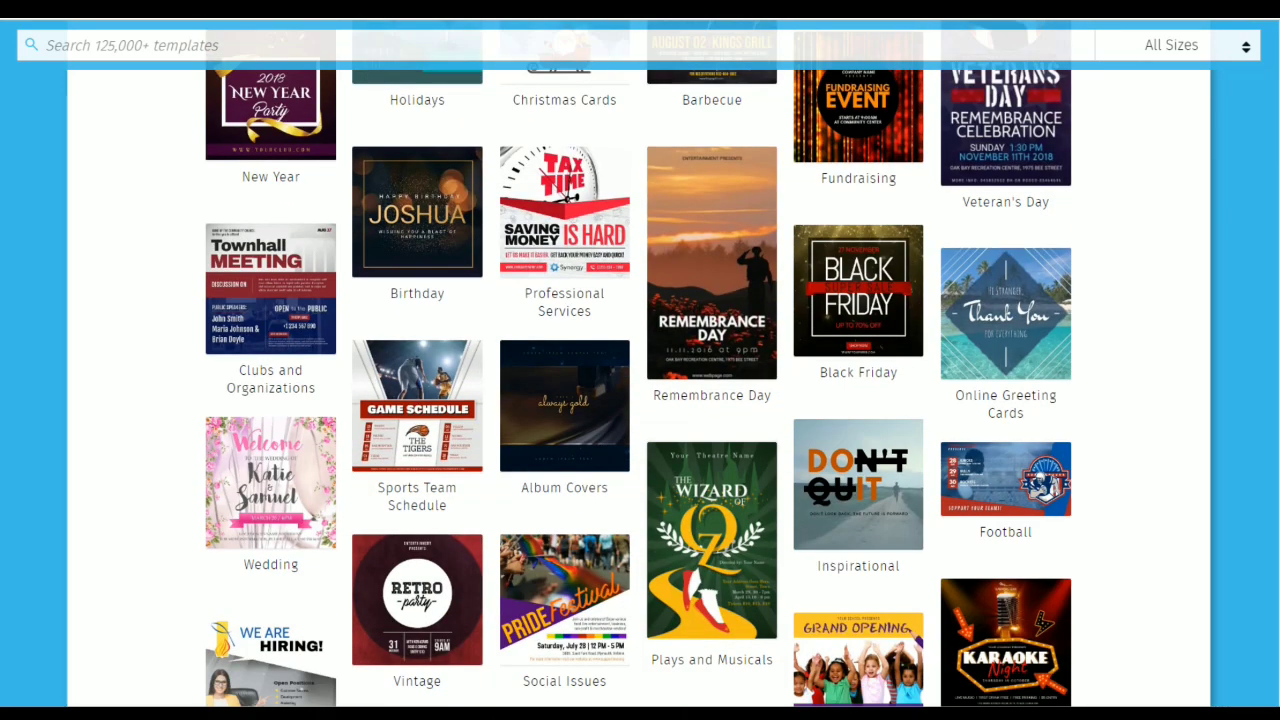
{"action": "scroll", "coordinate": [640, 364], "scroll_direction": "down", "scroll_amount": 6}
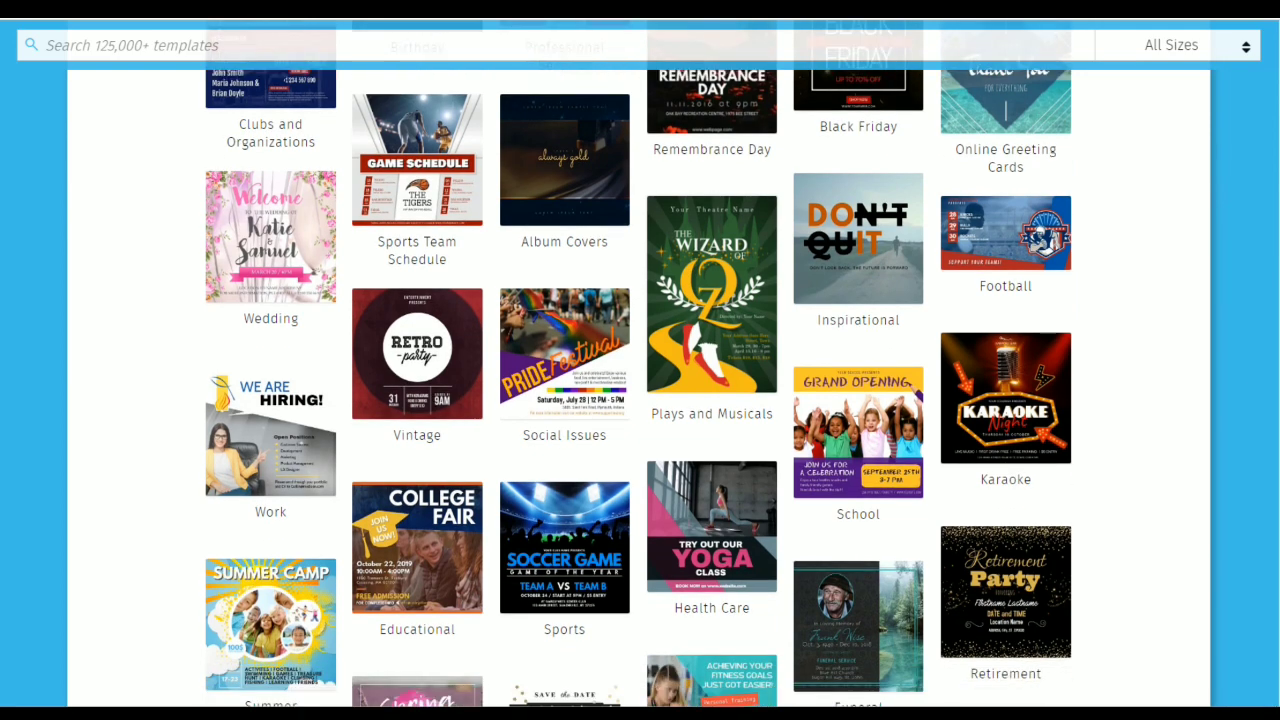
{"action": "scroll", "coordinate": [640, 364], "scroll_direction": "down", "scroll_amount": 5}
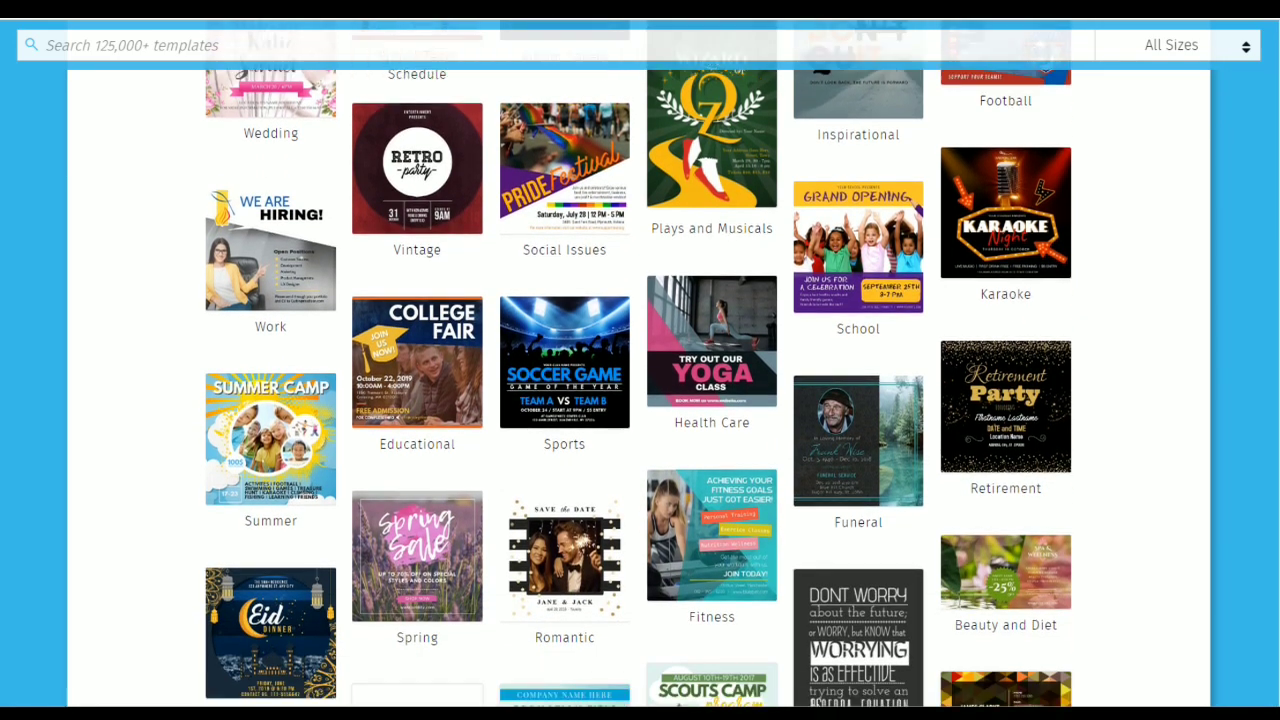
{"action": "scroll", "coordinate": [640, 364], "scroll_direction": "down", "scroll_amount": 8}
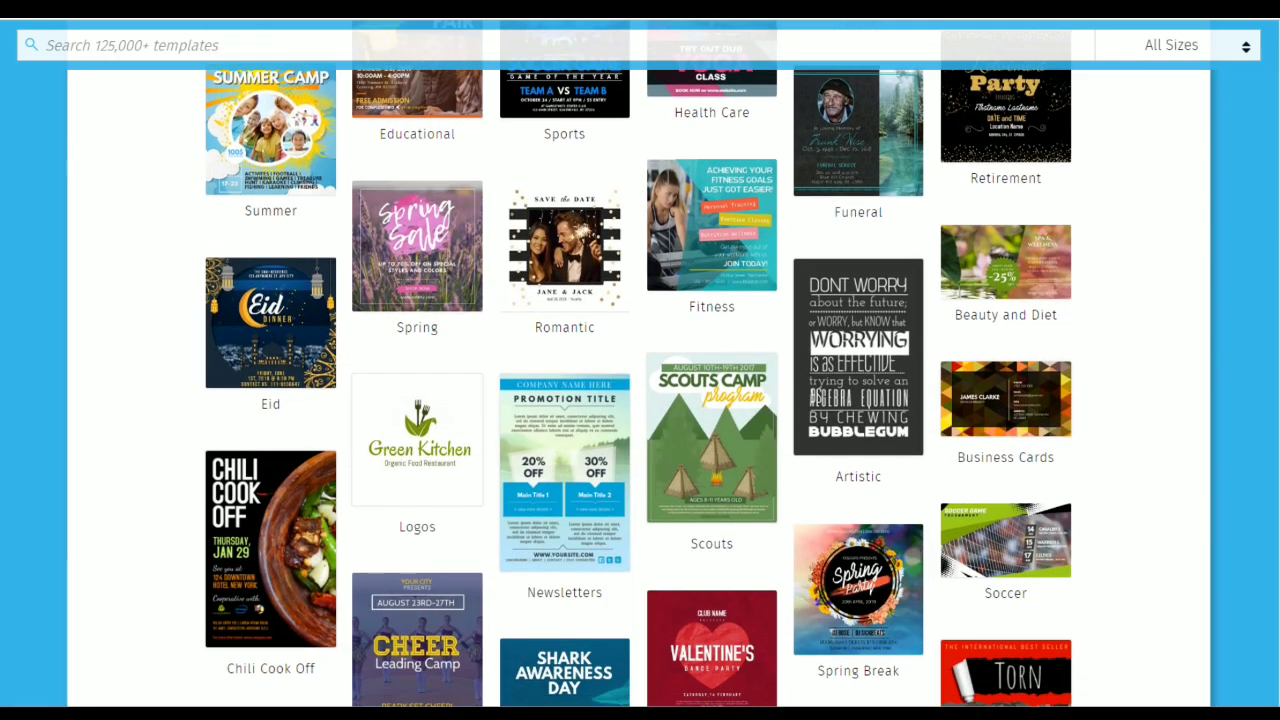
{"action": "scroll", "coordinate": [640, 364], "scroll_direction": "down", "scroll_amount": 8}
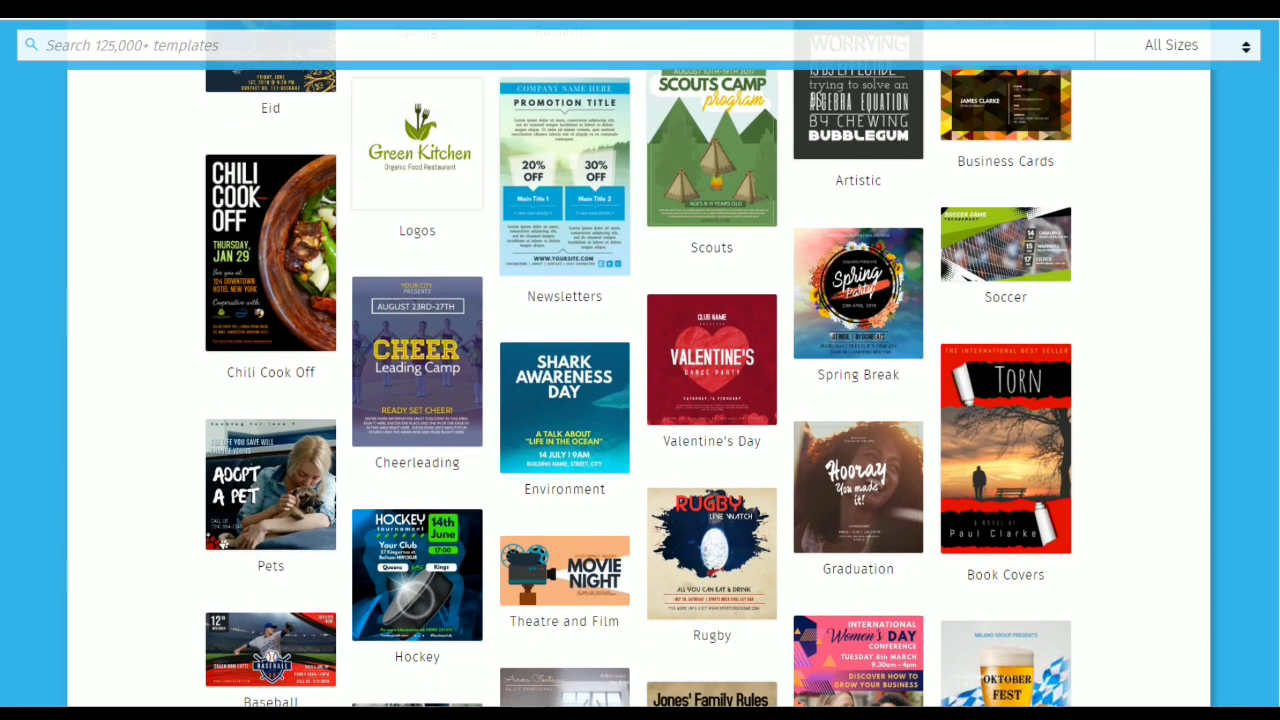
{"action": "scroll", "coordinate": [640, 364], "scroll_direction": "down", "scroll_amount": 5}
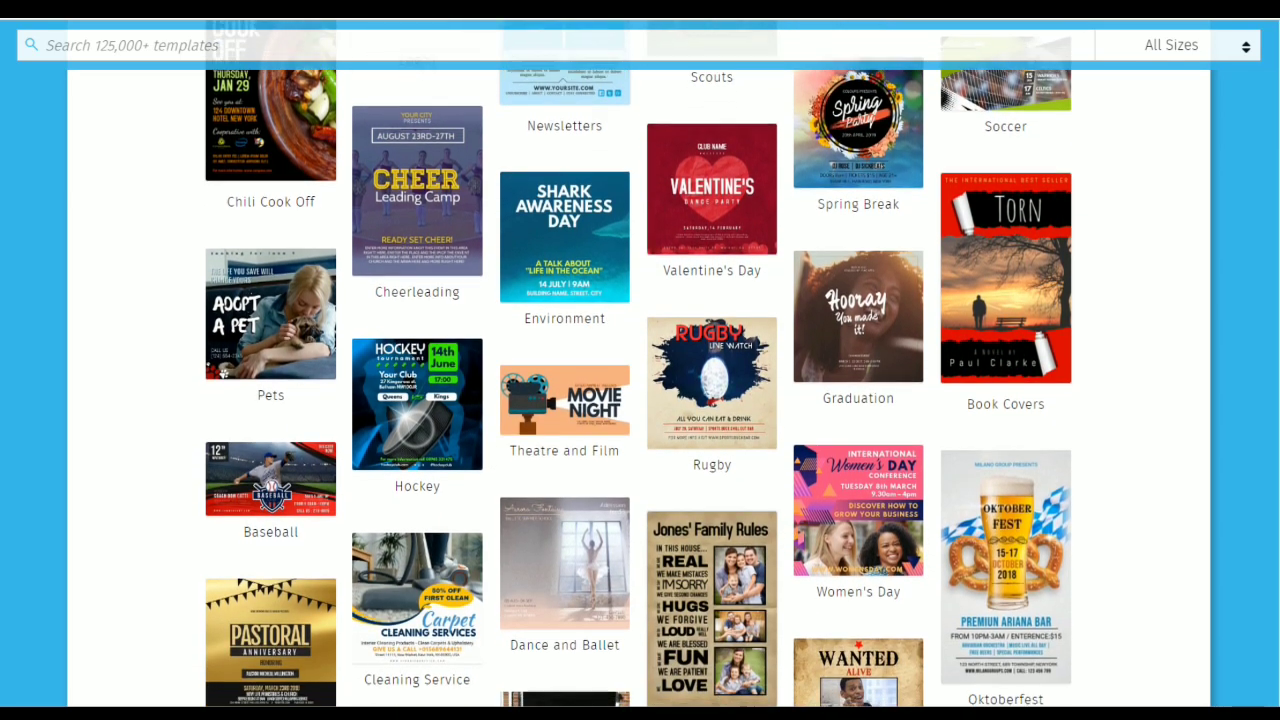
{"action": "scroll", "coordinate": [640, 364], "scroll_direction": "down", "scroll_amount": 6}
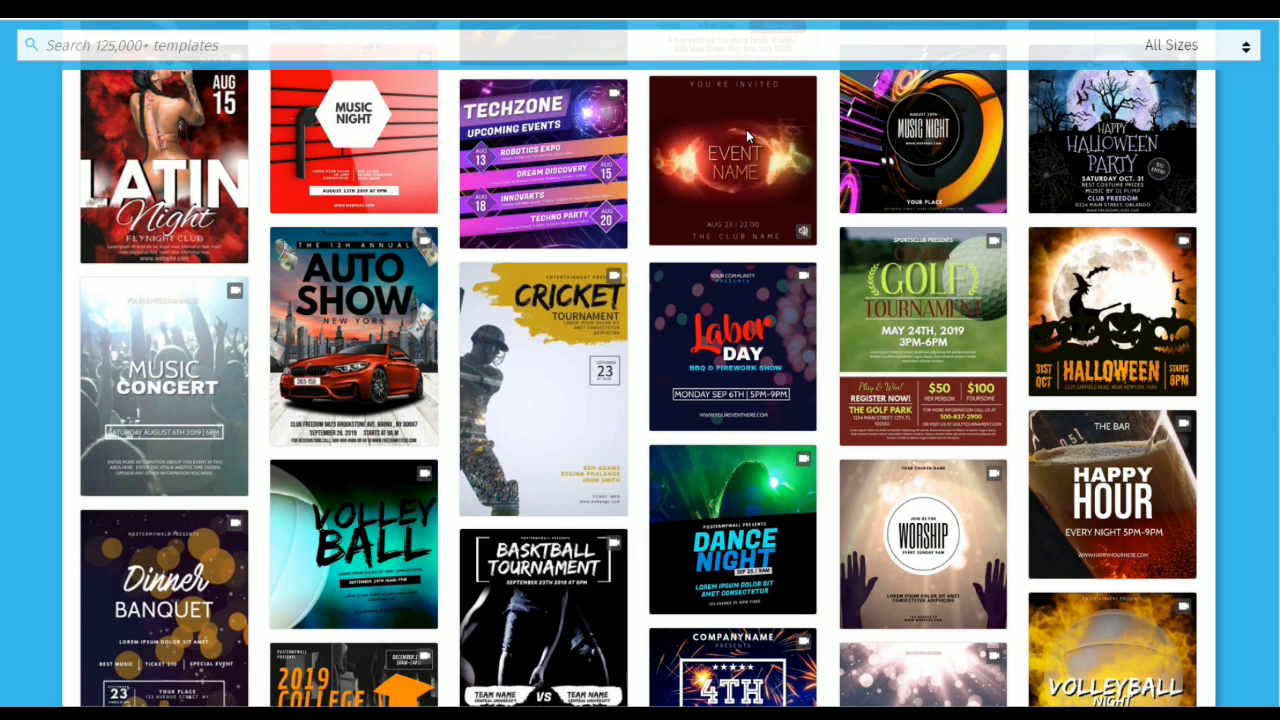
- Open the dark red fiery "Event Name" video template from the gallery for customization
{"action": "scroll", "coordinate": [1277, 284], "scroll_direction": "up", "scroll_amount": 1}
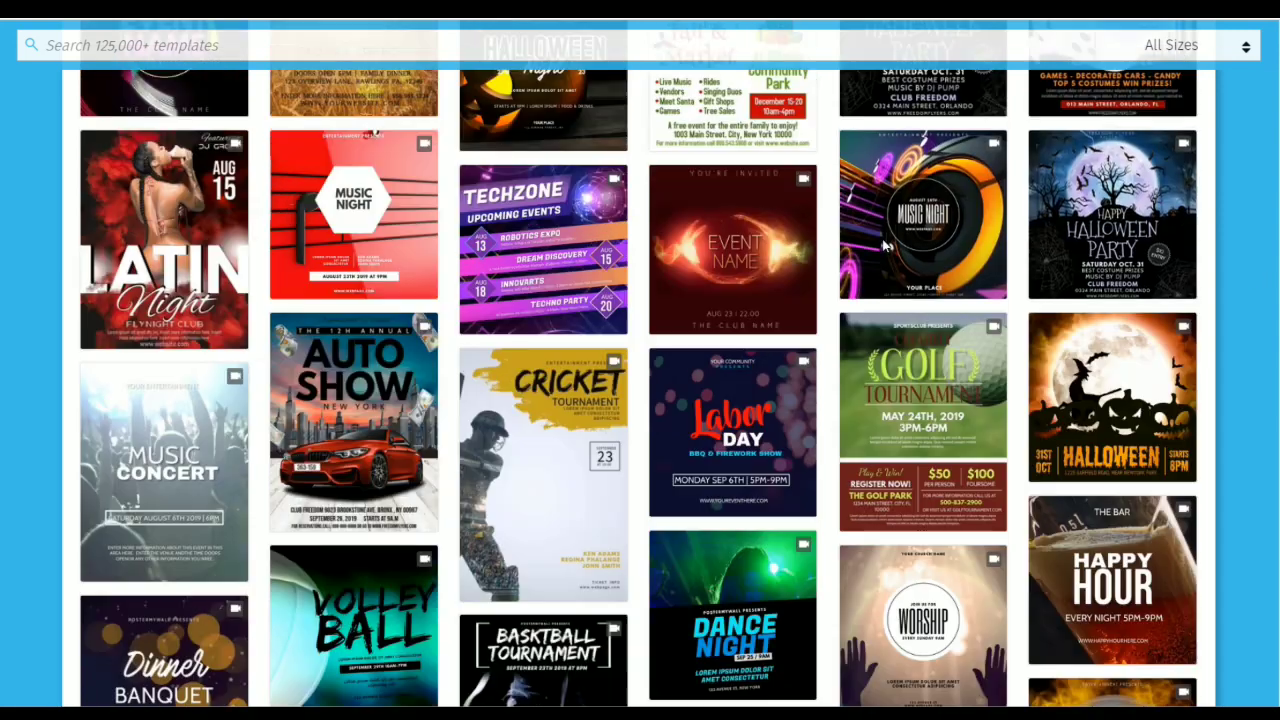
{"action": "left_click", "coordinate": [730, 255]}
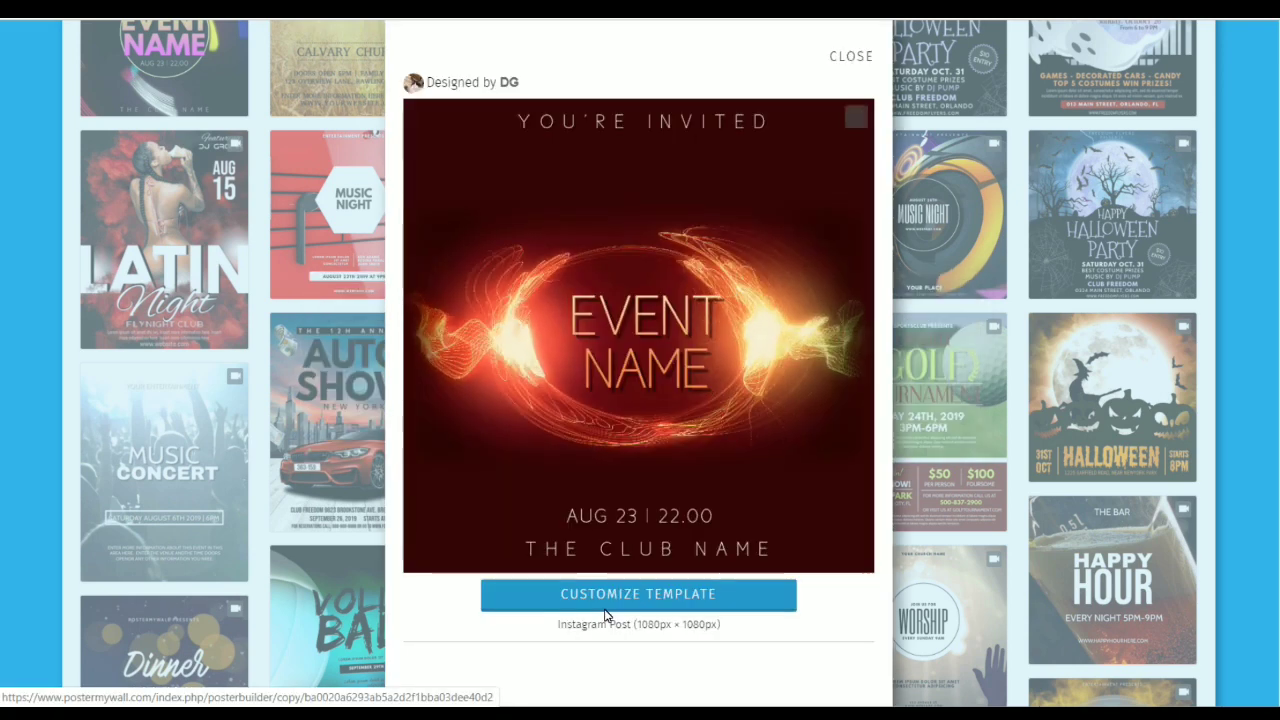
{"action": "left_click", "coordinate": [605, 594]}
- Review the style and layout settings available for the "Event Name" text
{"action": "scroll", "coordinate": [1149, 395], "scroll_direction": "down", "scroll_amount": 5}
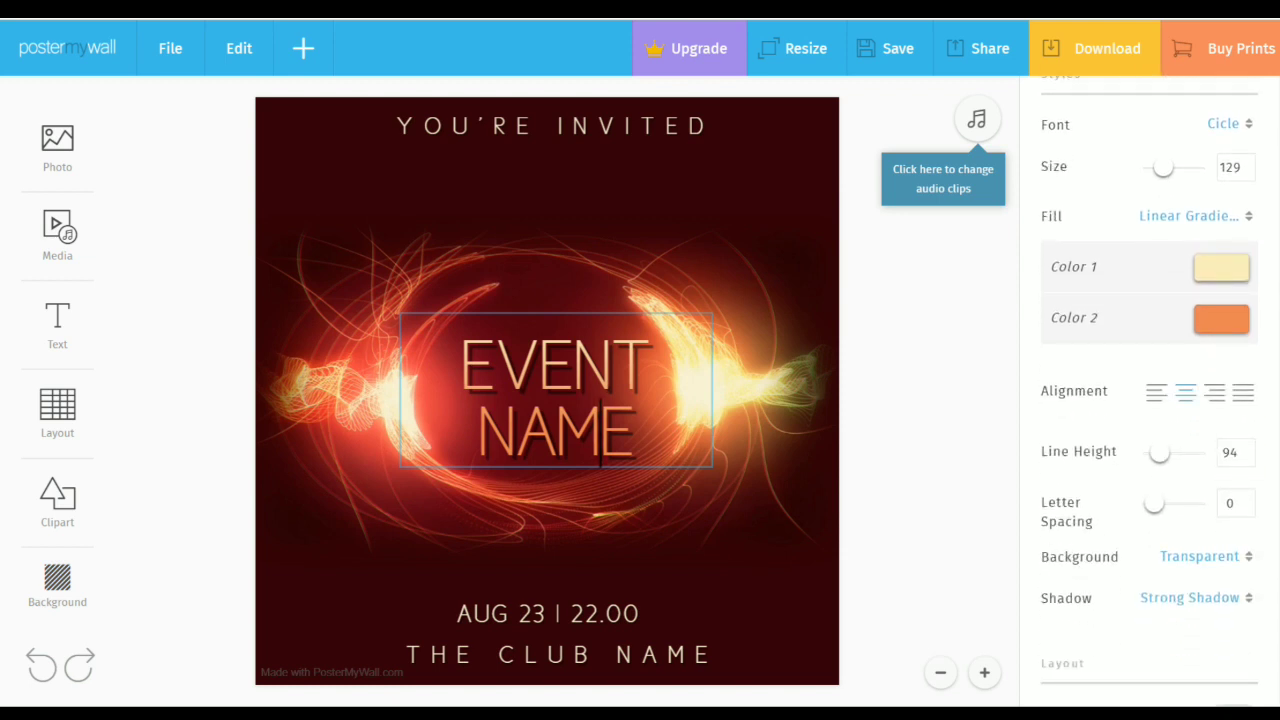
{"action": "scroll", "coordinate": [1149, 390], "scroll_direction": "down", "scroll_amount": 4}
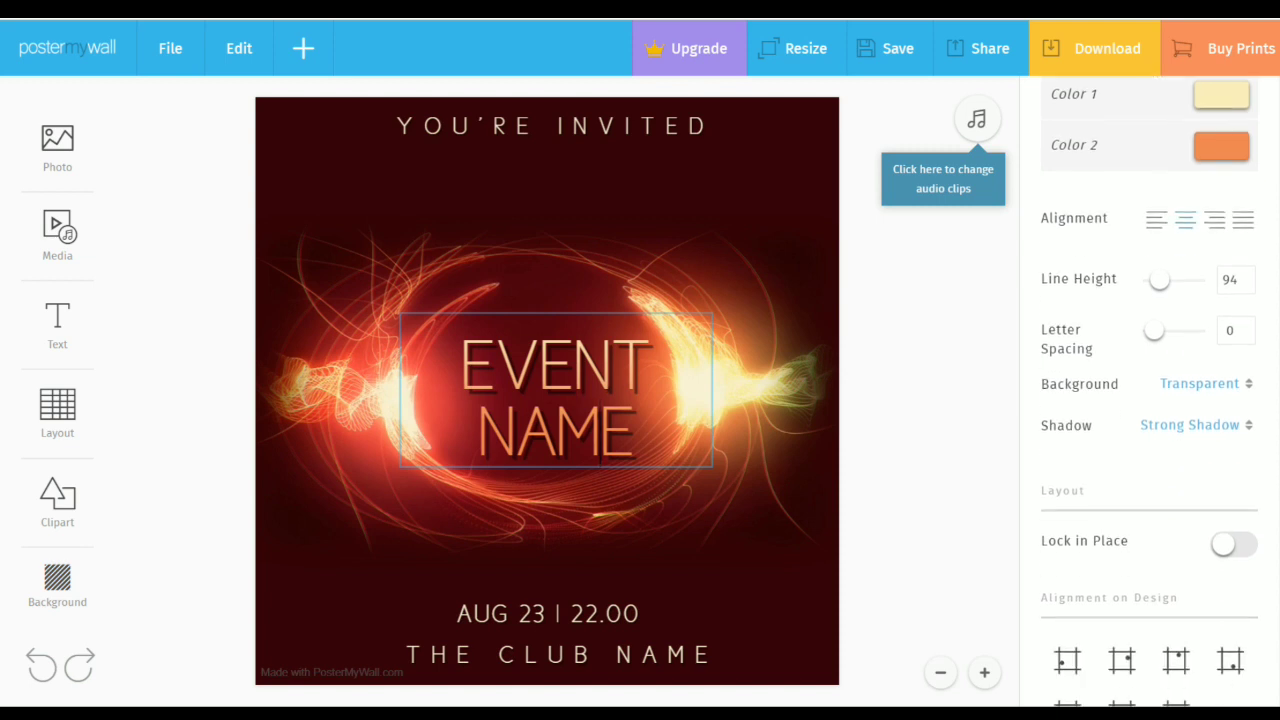
{"action": "scroll", "coordinate": [1149, 395], "scroll_direction": "up", "scroll_amount": 8}
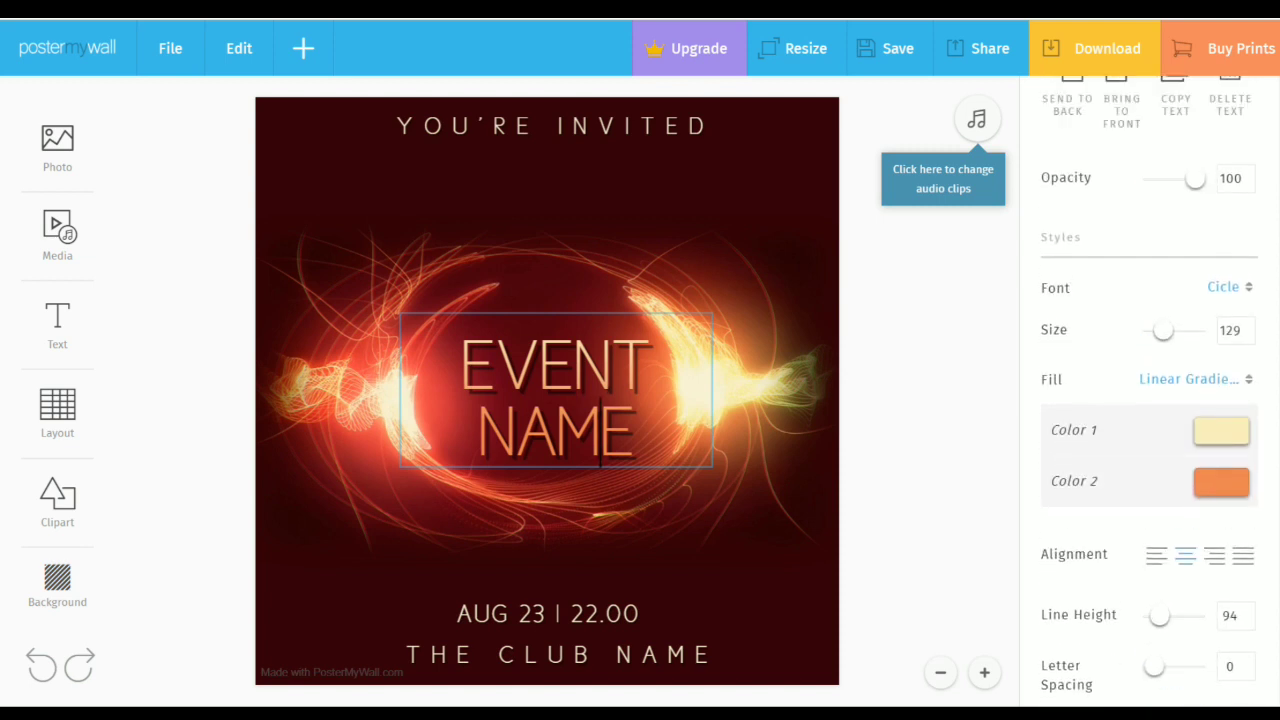
{"action": "scroll", "coordinate": [1277, 540], "scroll_direction": "down", "scroll_amount": 6}
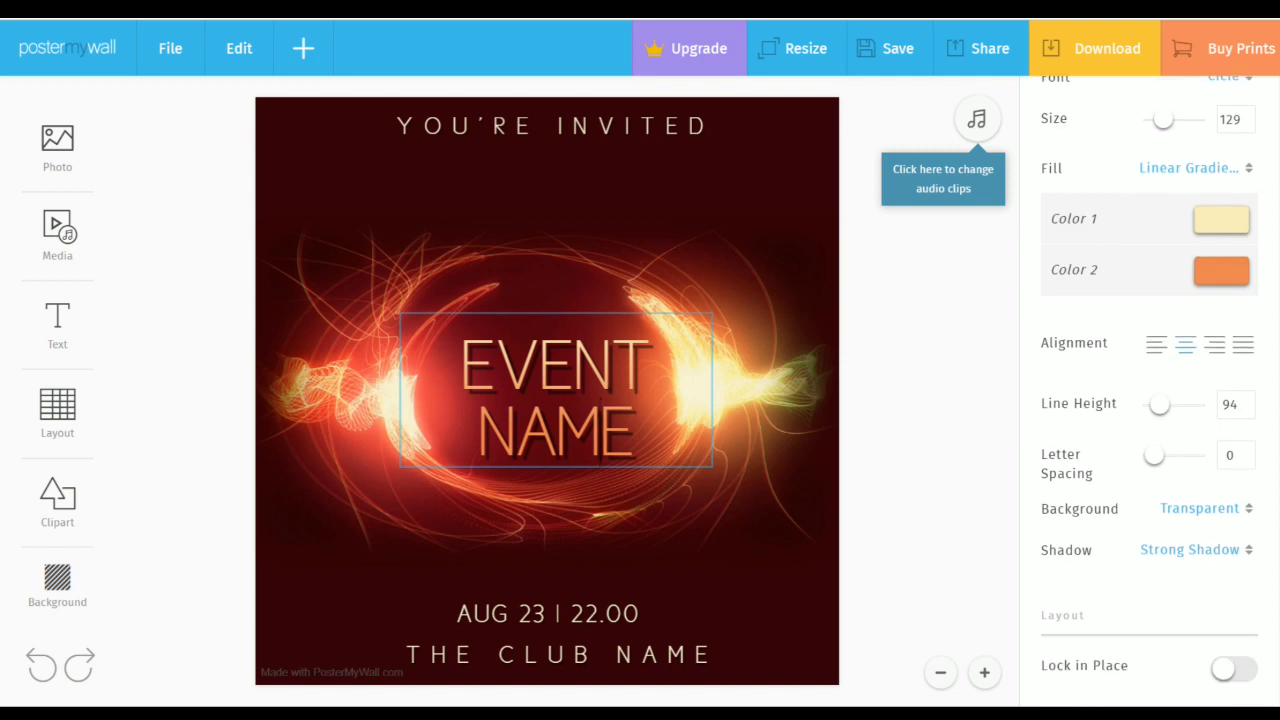
{"action": "scroll", "coordinate": [1273, 400], "scroll_direction": "down", "scroll_amount": 3}
{"action": "scroll", "coordinate": [1273, 347], "scroll_direction": "up", "scroll_amount": 7}
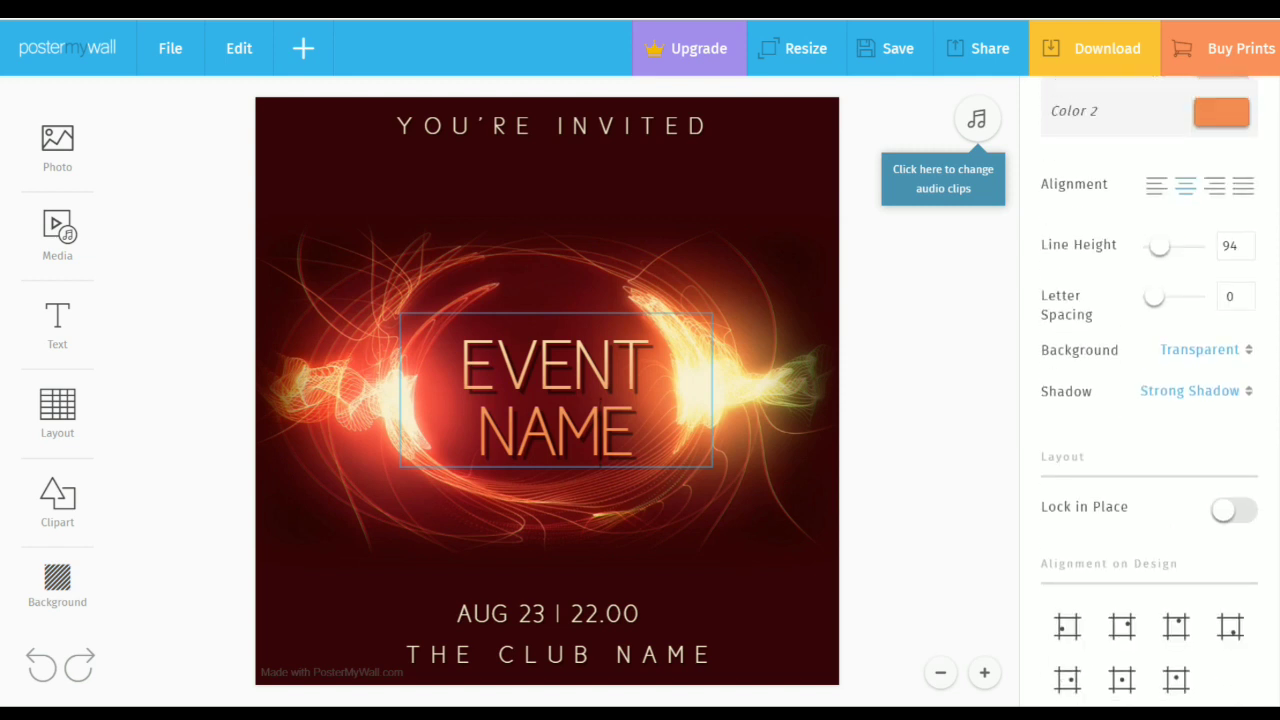
{"action": "scroll", "coordinate": [1273, 347], "scroll_direction": "up", "scroll_amount": 2}
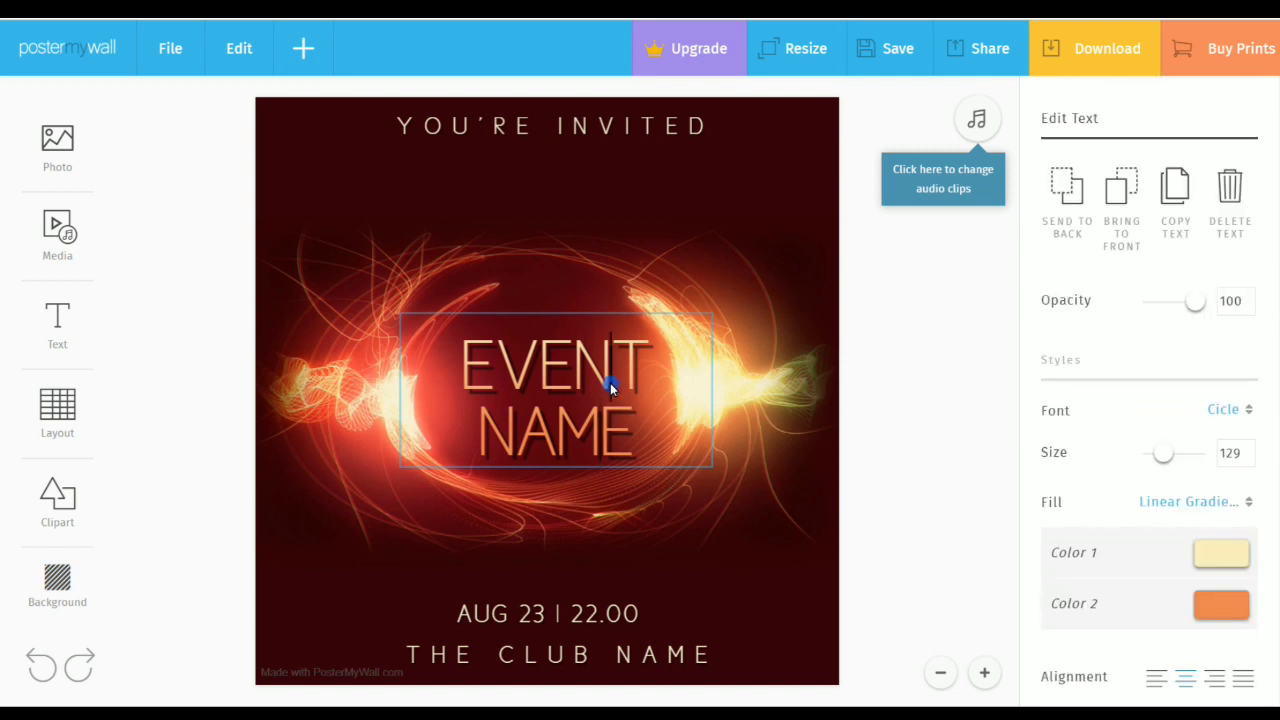
- Replace the "Event Name" text with "GadgetGeeks" and "Party" on two lines, and shift it back to the design's center
{"action": "key", "text": "BackSpace"}
{"action": "key", "text": "BackSpace"}
{"action": "key", "text": "BackSpace"}
{"action": "key", "text": "BackSpace"}
{"action": "key", "text": "BackSpace"}
{"action": "key", "text": "BackSpace"}
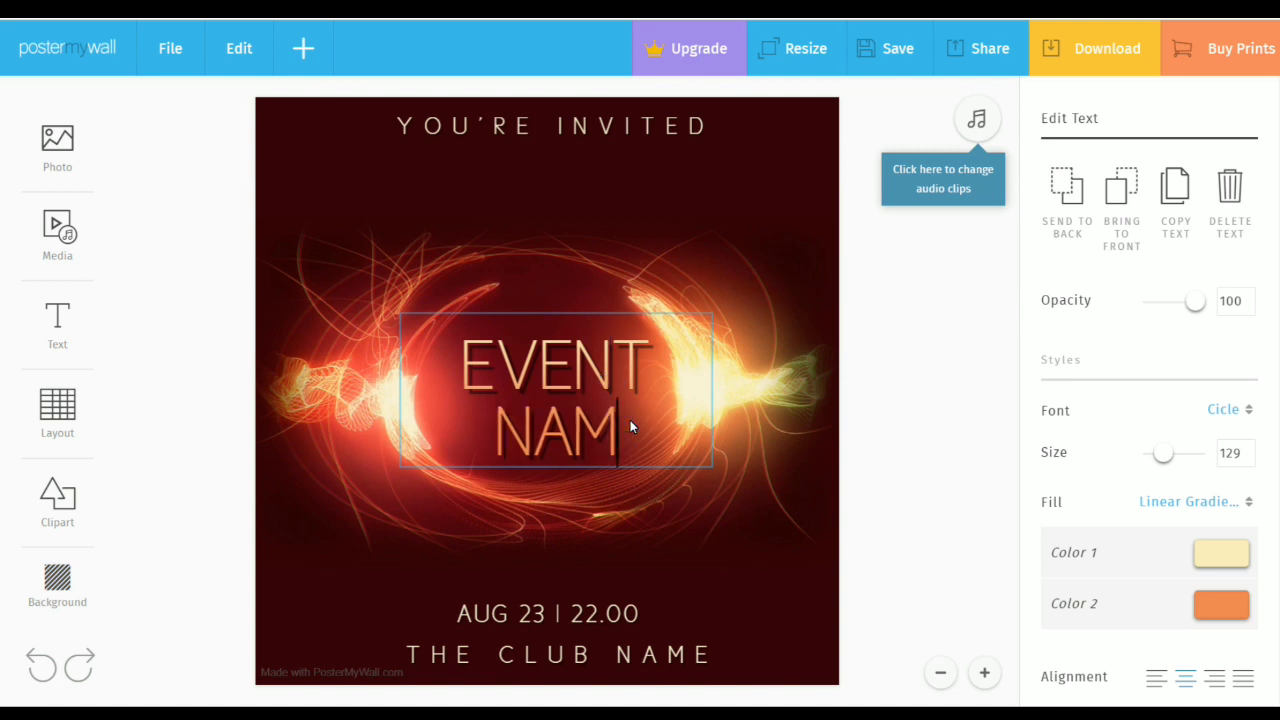
{"action": "key", "text": "BackSpace"}
{"action": "key", "text": "BackSpace"}
{"action": "key", "text": "BackSpace"}
{"action": "key", "text": "BackSpace"}
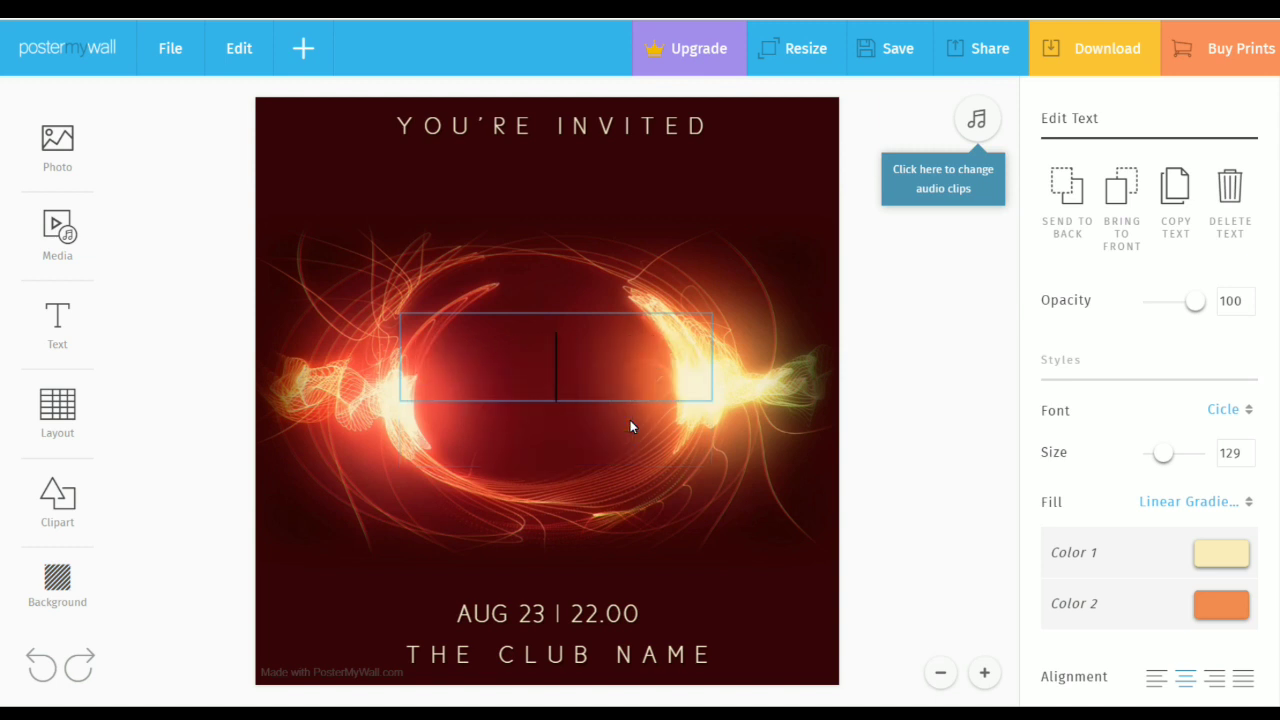
{"action": "type", "text": "Gadget"}
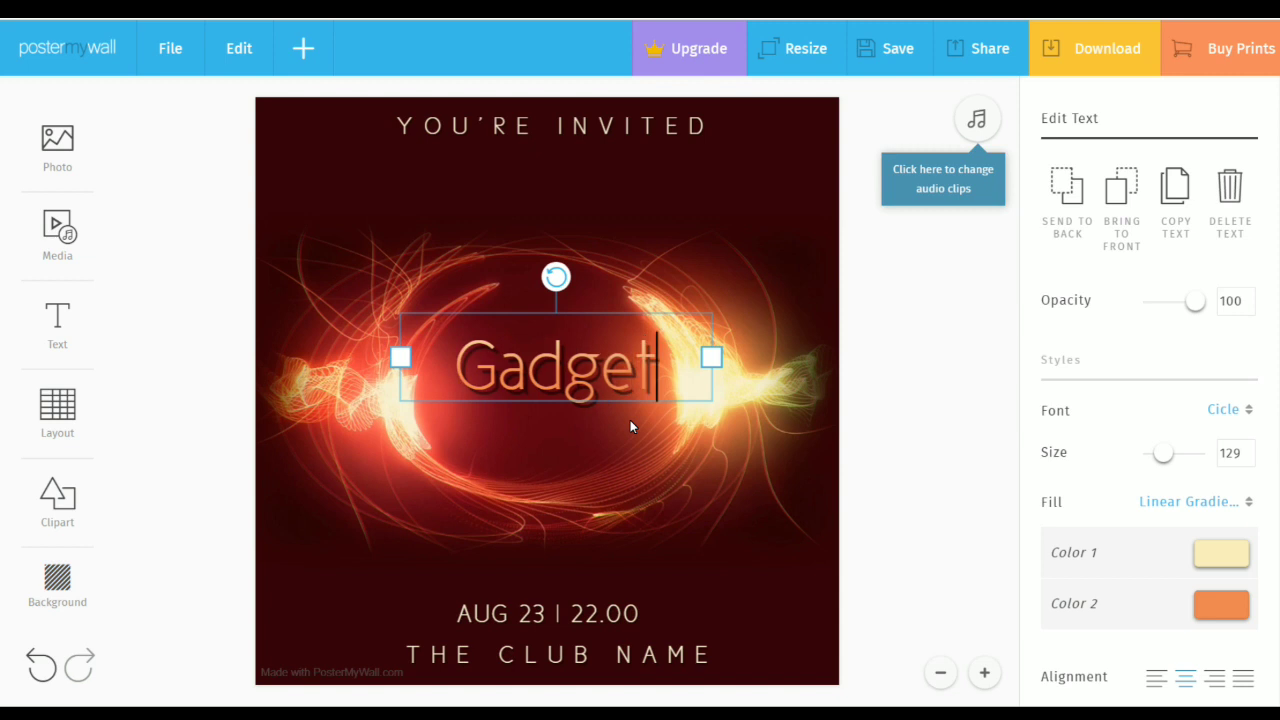
{"action": "type", "text": "Geeks"}
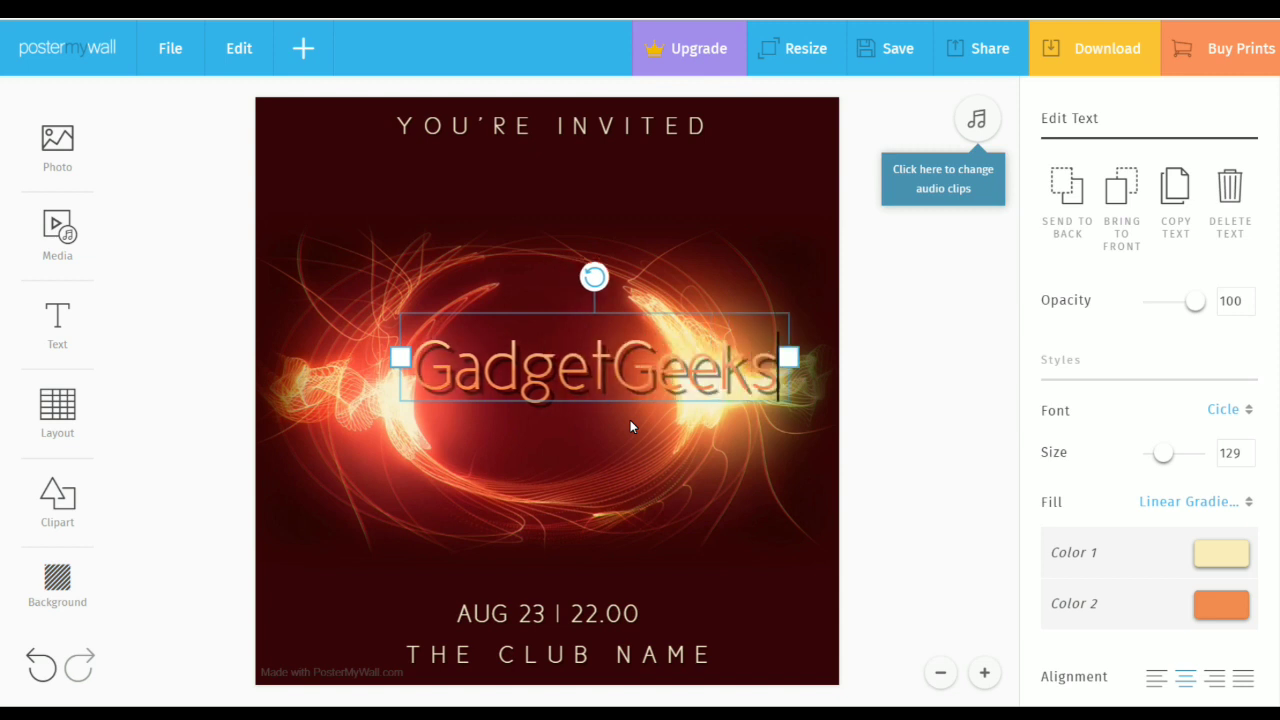
{"action": "key", "text": "Return"}
{"action": "type", "text": "Party"}
{"action": "left_click_drag", "start_coordinate": [595, 320], "coordinate": [557, 315]}
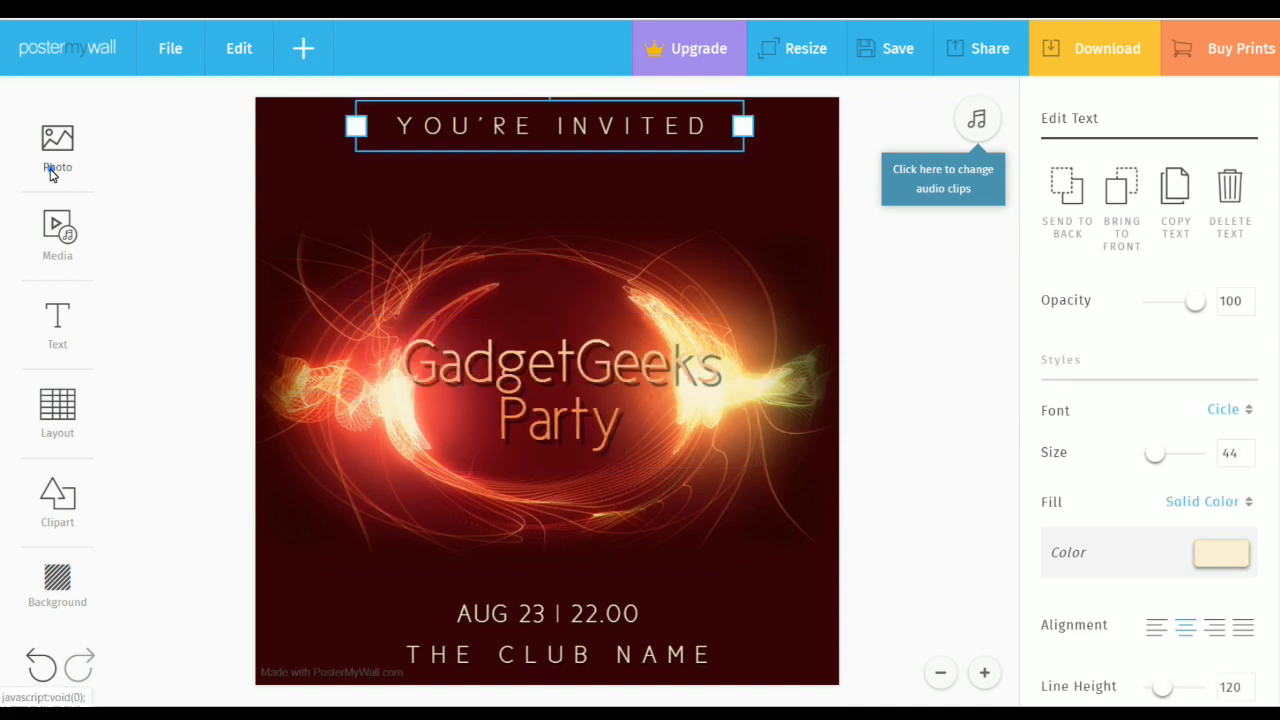
- Add the GadgetGeeks logo from My Photos to the design and shrink it to less than half its size
{"action": "left_click", "coordinate": [52, 172]}
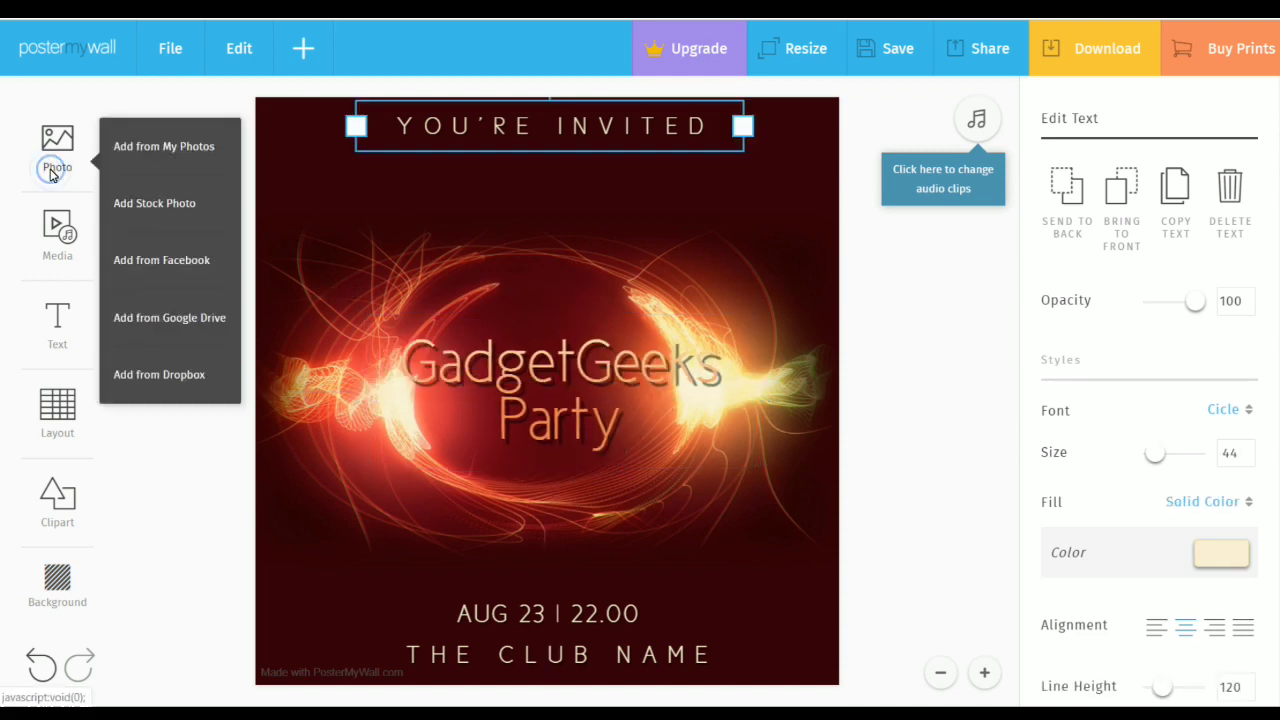
{"action": "left_click", "coordinate": [132, 157]}
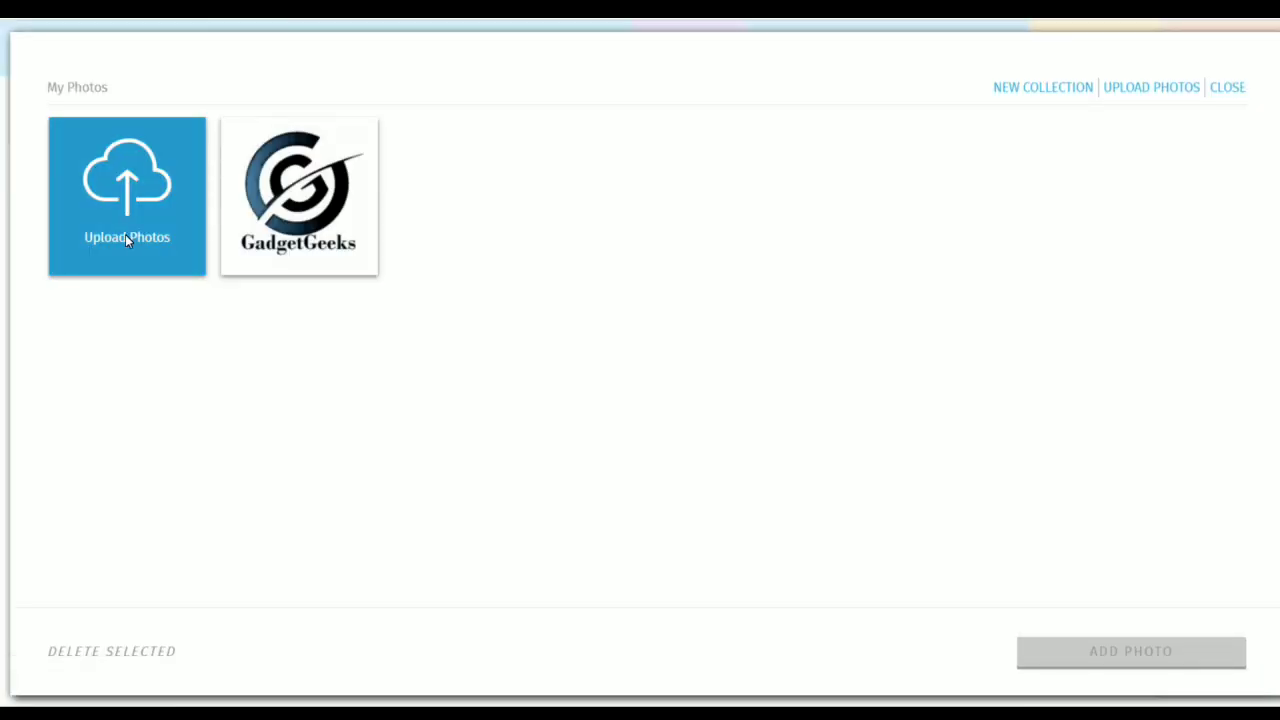
{"action": "left_click", "coordinate": [292, 180]}
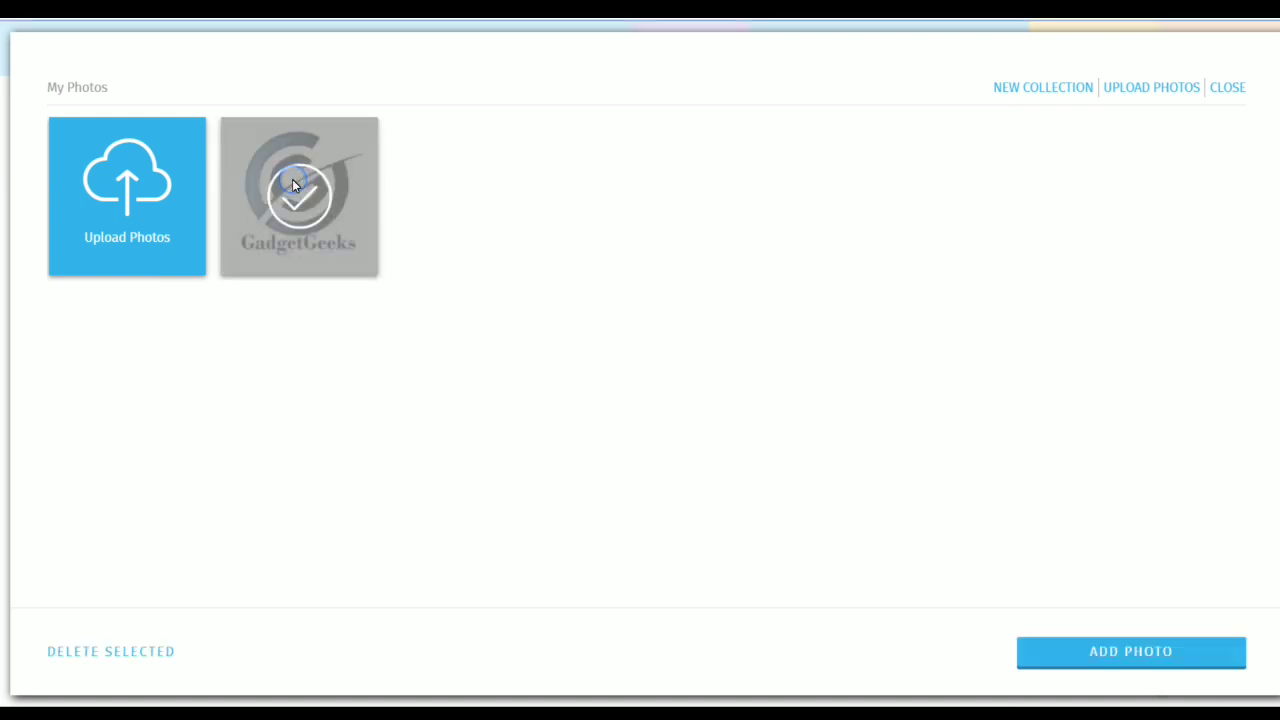
{"action": "left_click", "coordinate": [1117, 653]}
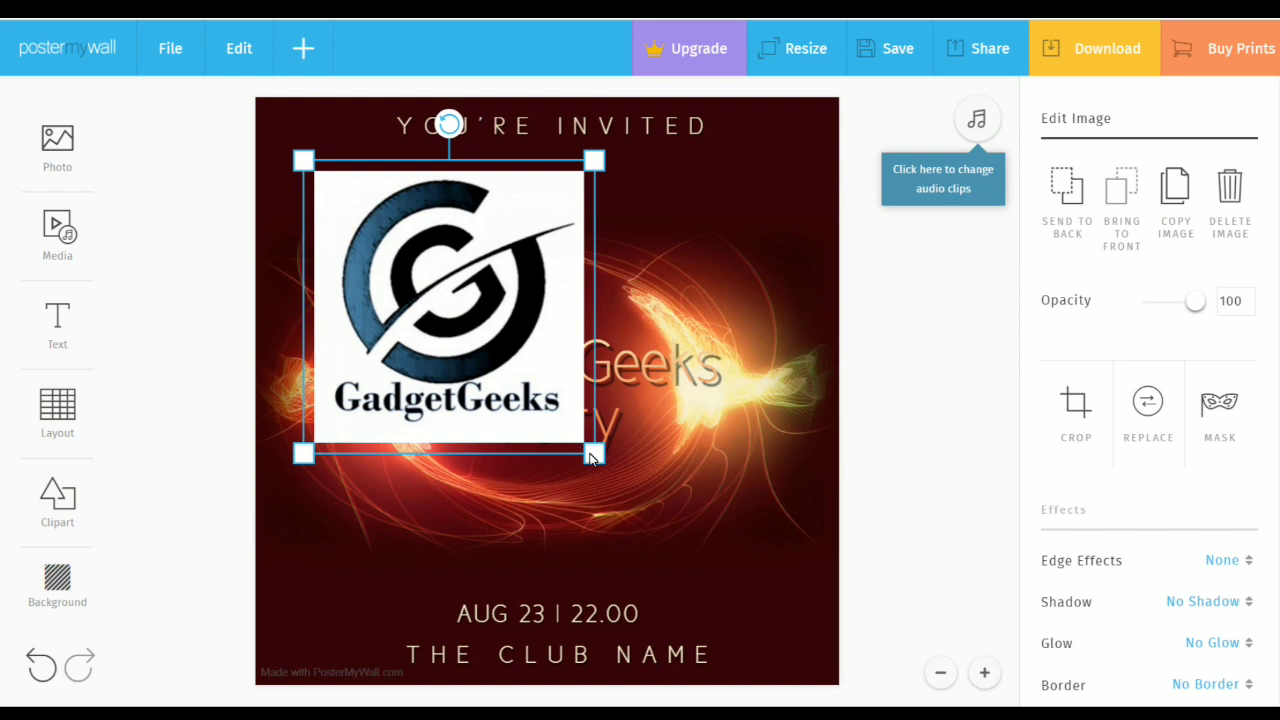
{"action": "left_click_drag", "start_coordinate": [592, 451], "coordinate": [420, 316]}
- Try aligning the logo to the left, right, top and bottom edges of the design
{"action": "scroll", "coordinate": [1071, 634], "scroll_direction": "down", "scroll_amount": 6}
{"action": "left_click", "coordinate": [1068, 630]}
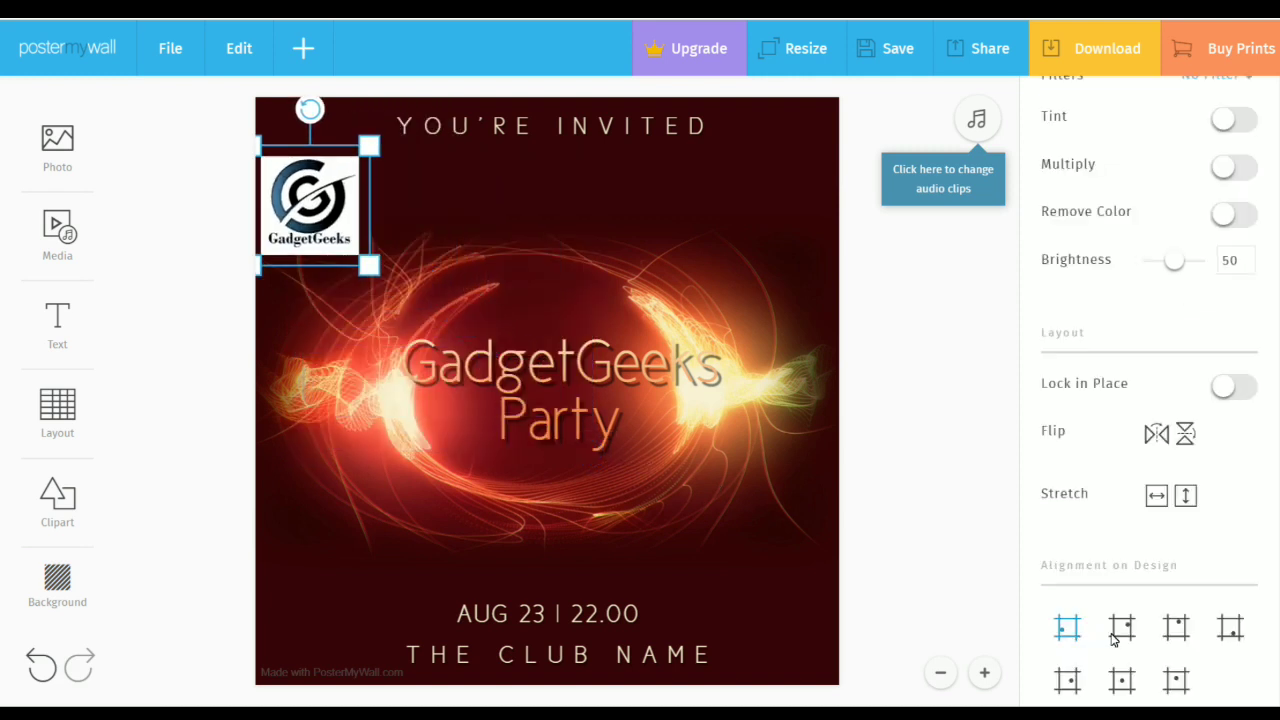
{"action": "left_click", "coordinate": [1116, 632]}
{"action": "left_click", "coordinate": [1173, 629]}
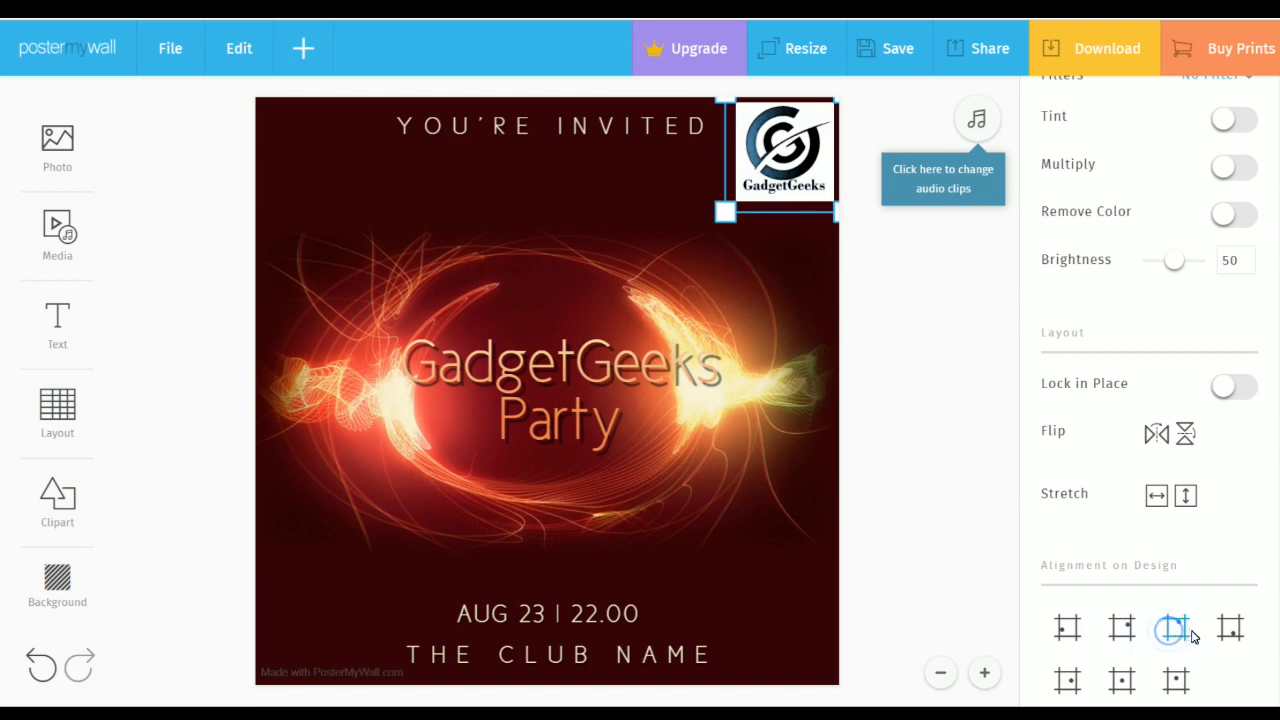
{"action": "left_click", "coordinate": [1229, 629]}
- Center the logo on the design, and move it straight up between "You're Invited" and the GadgetGeeks Party text
{"action": "left_click", "coordinate": [1175, 683]}
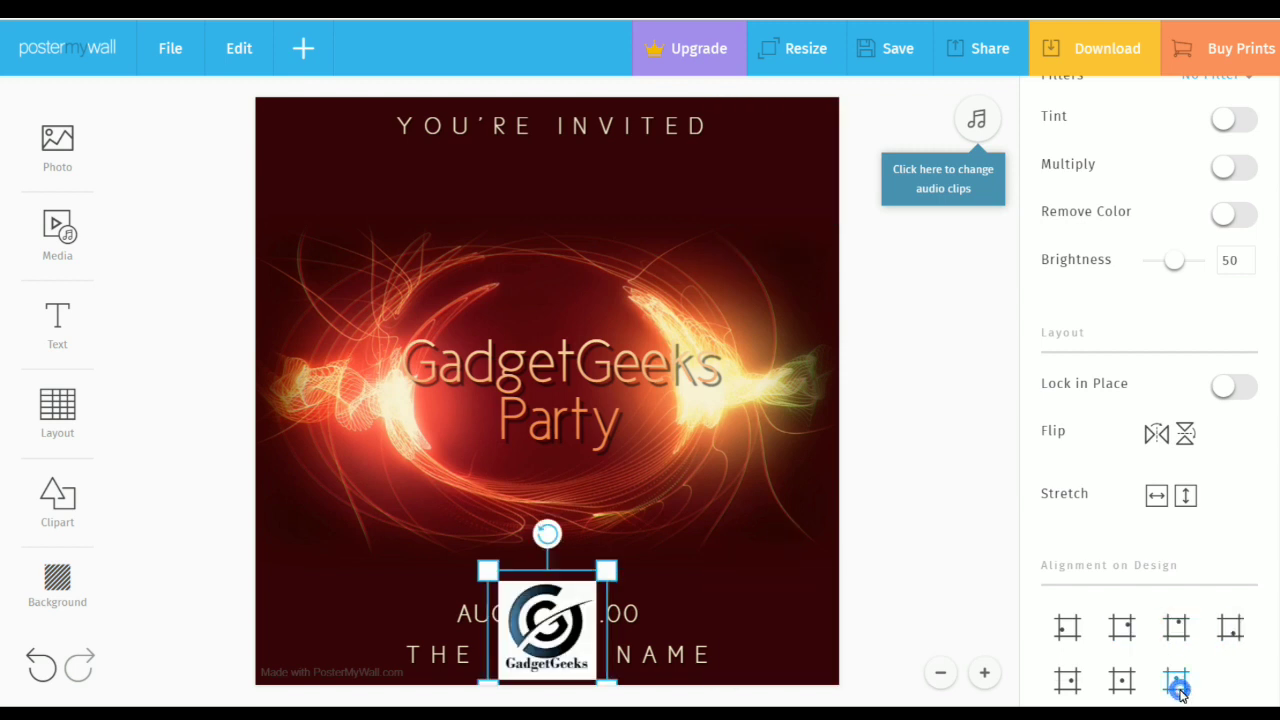
{"action": "left_click", "coordinate": [1124, 685]}
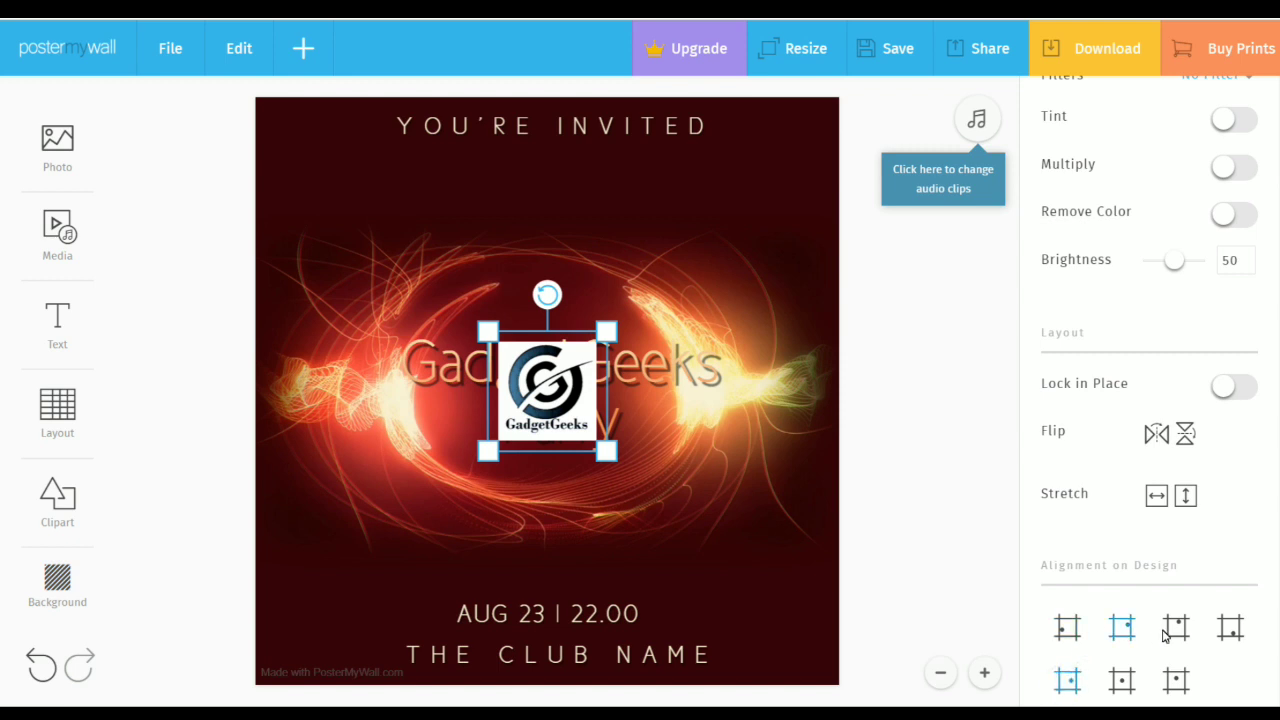
{"action": "left_click_drag", "start_coordinate": [549, 395], "coordinate": [549, 230]}
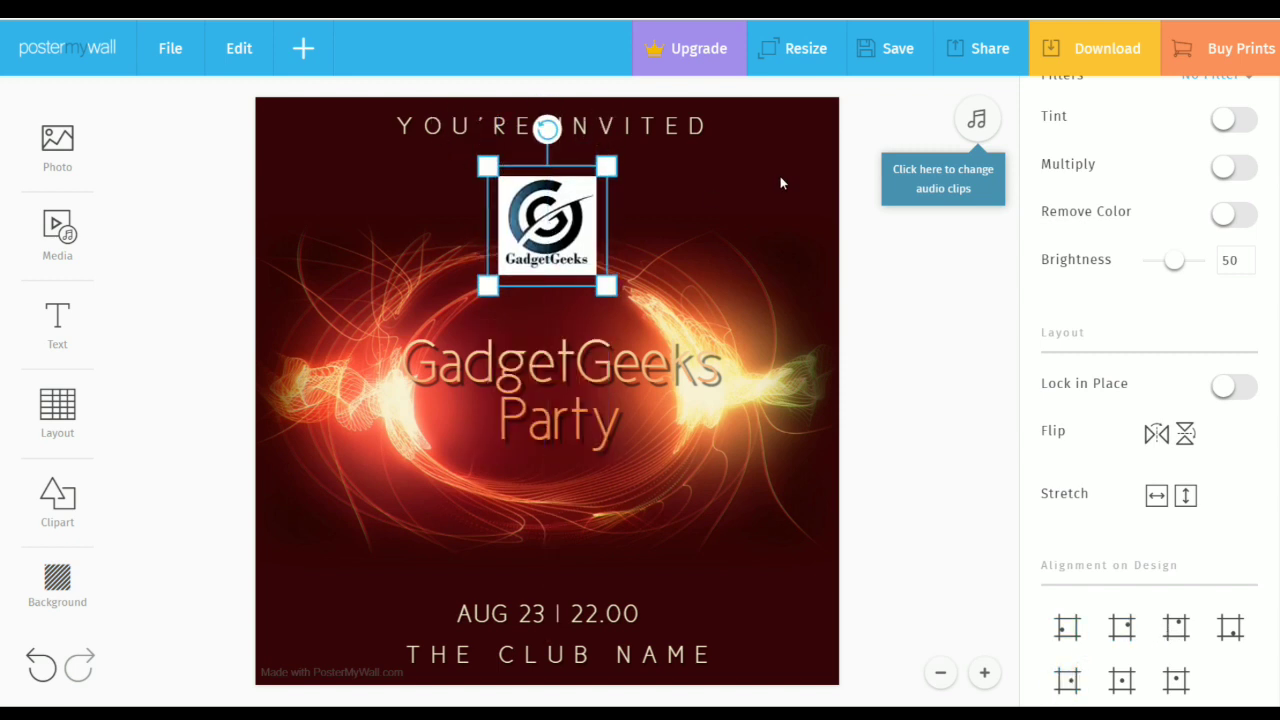
- Try the Remove Color, Multiply and Tint effects on the logo, and switch each one off again
{"action": "left_click", "coordinate": [1244, 216]}
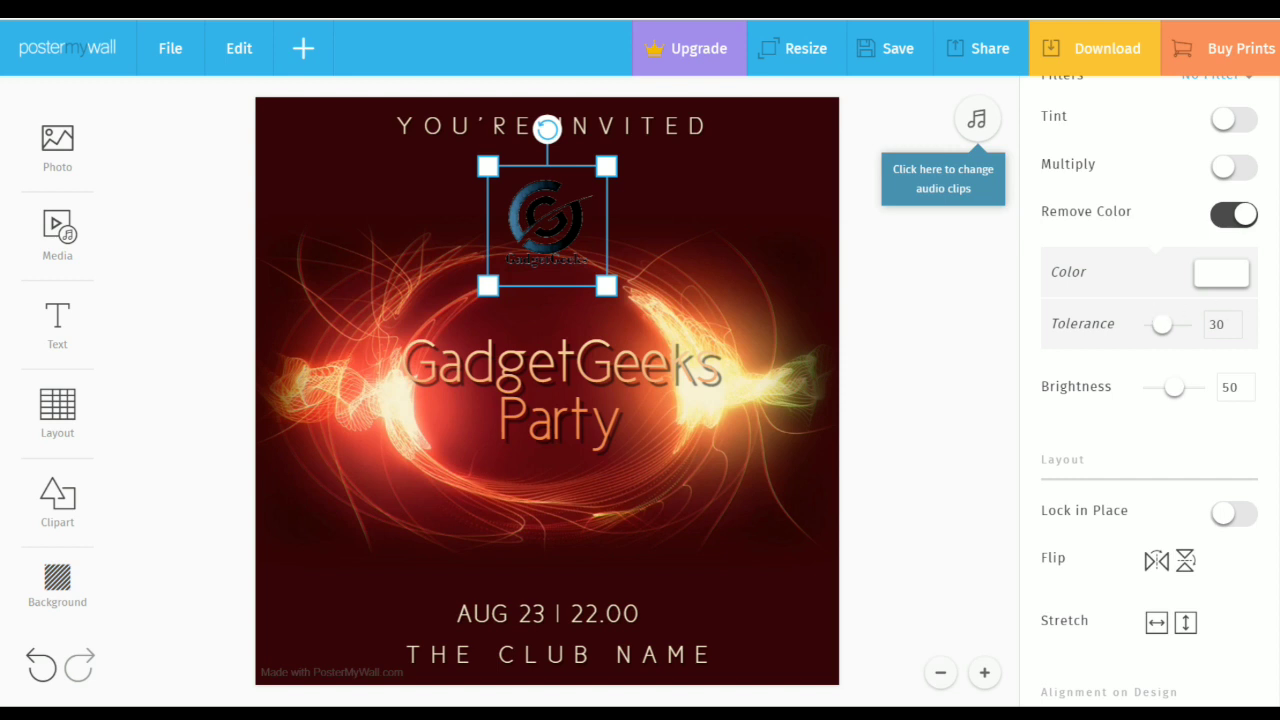
{"action": "scroll", "coordinate": [1235, 346], "scroll_direction": "up", "scroll_amount": 2}
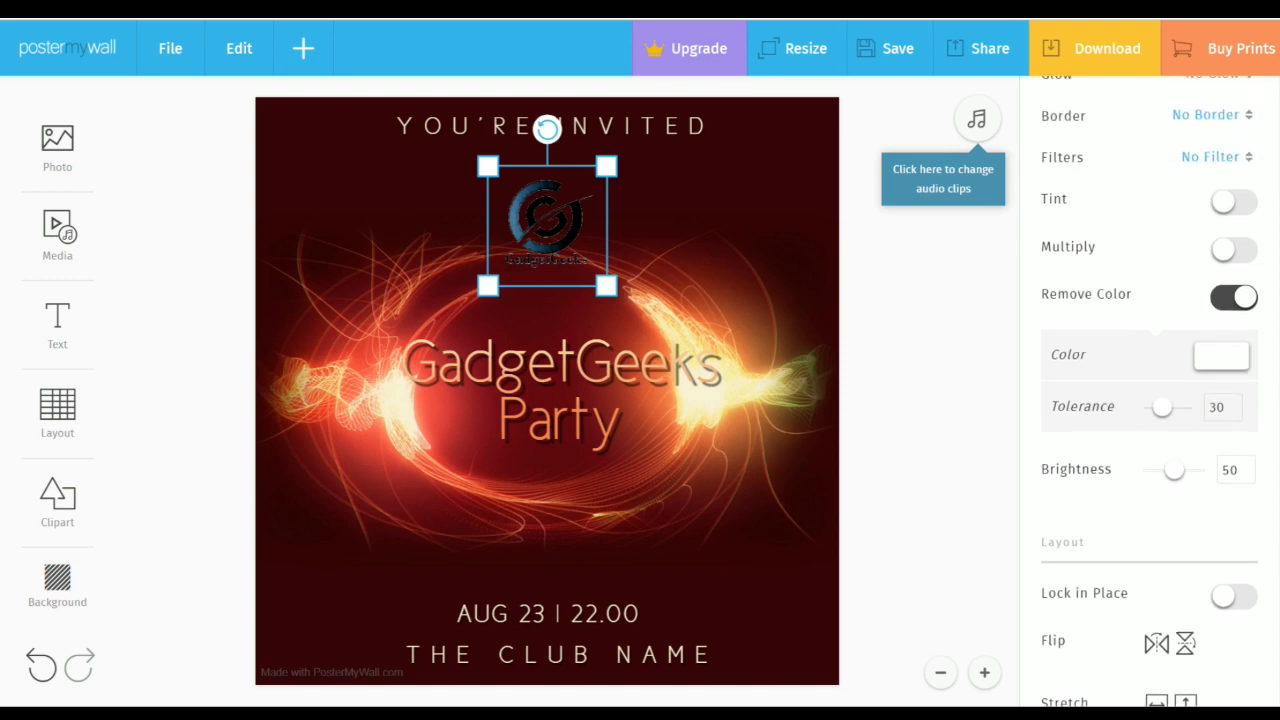
{"action": "left_click", "coordinate": [1220, 338]}
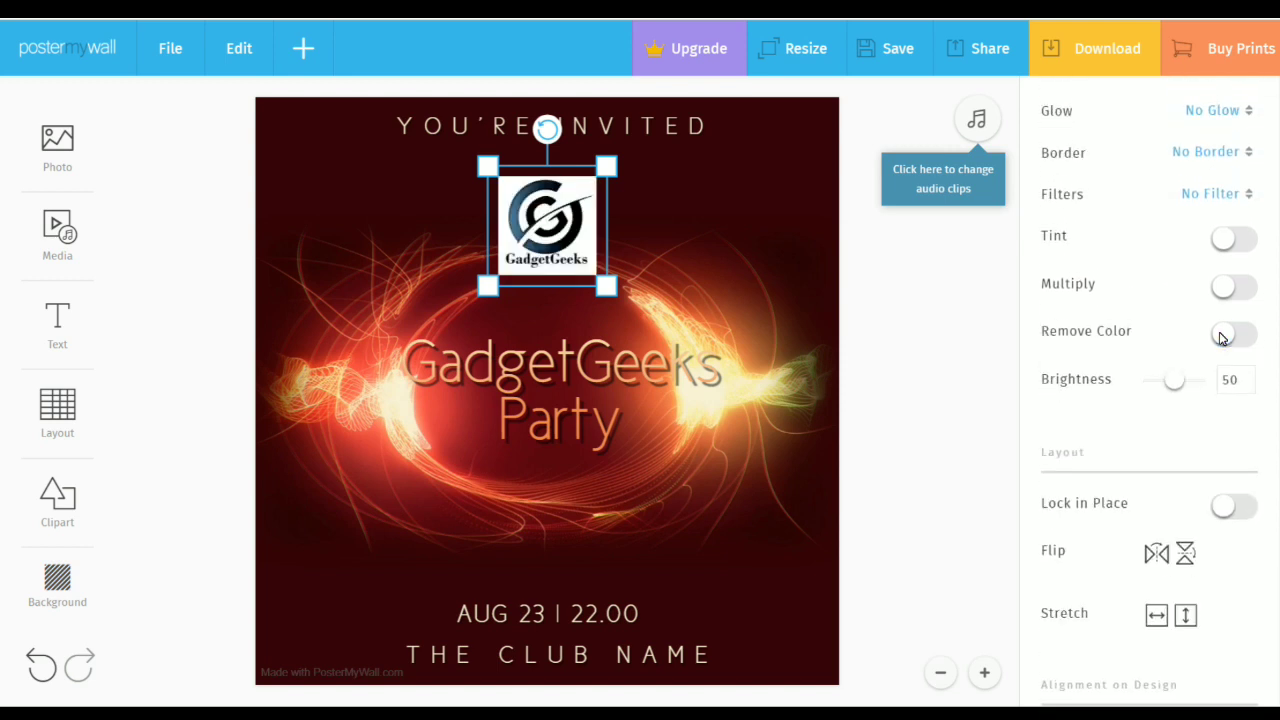
{"action": "left_click", "coordinate": [1240, 287]}
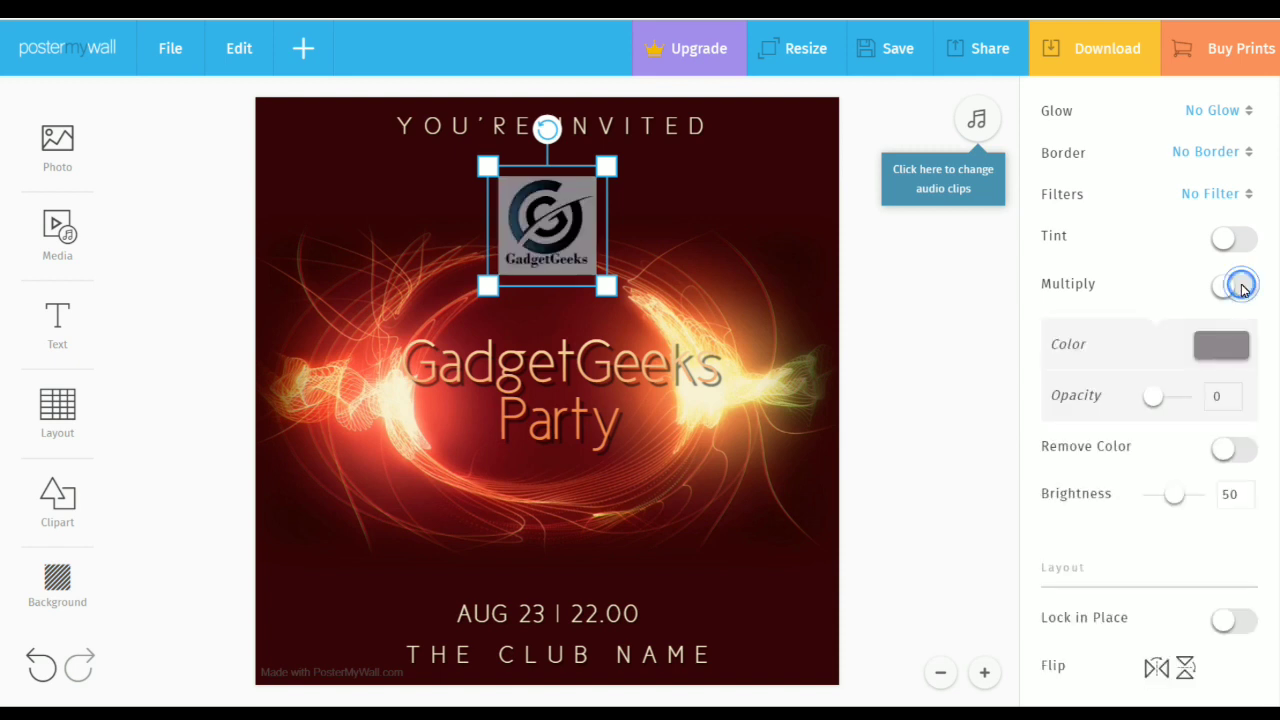
{"action": "left_click", "coordinate": [1240, 240]}
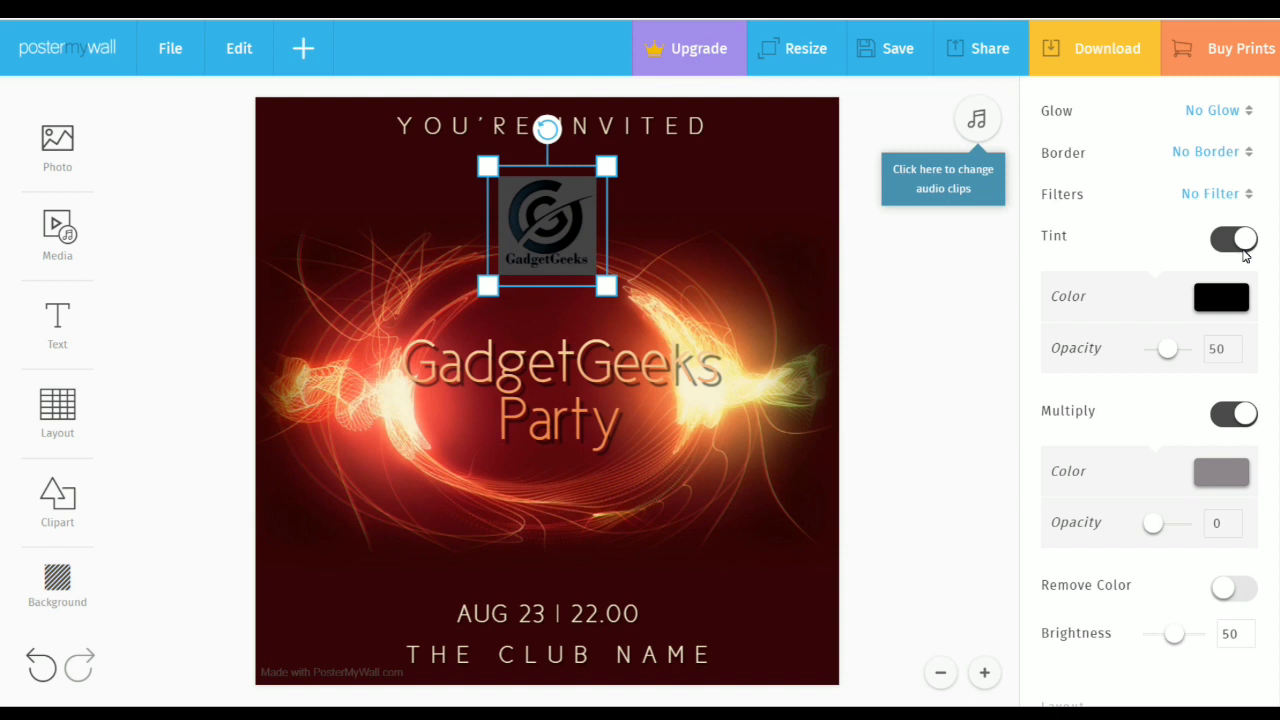
{"action": "left_click", "coordinate": [1233, 252]}
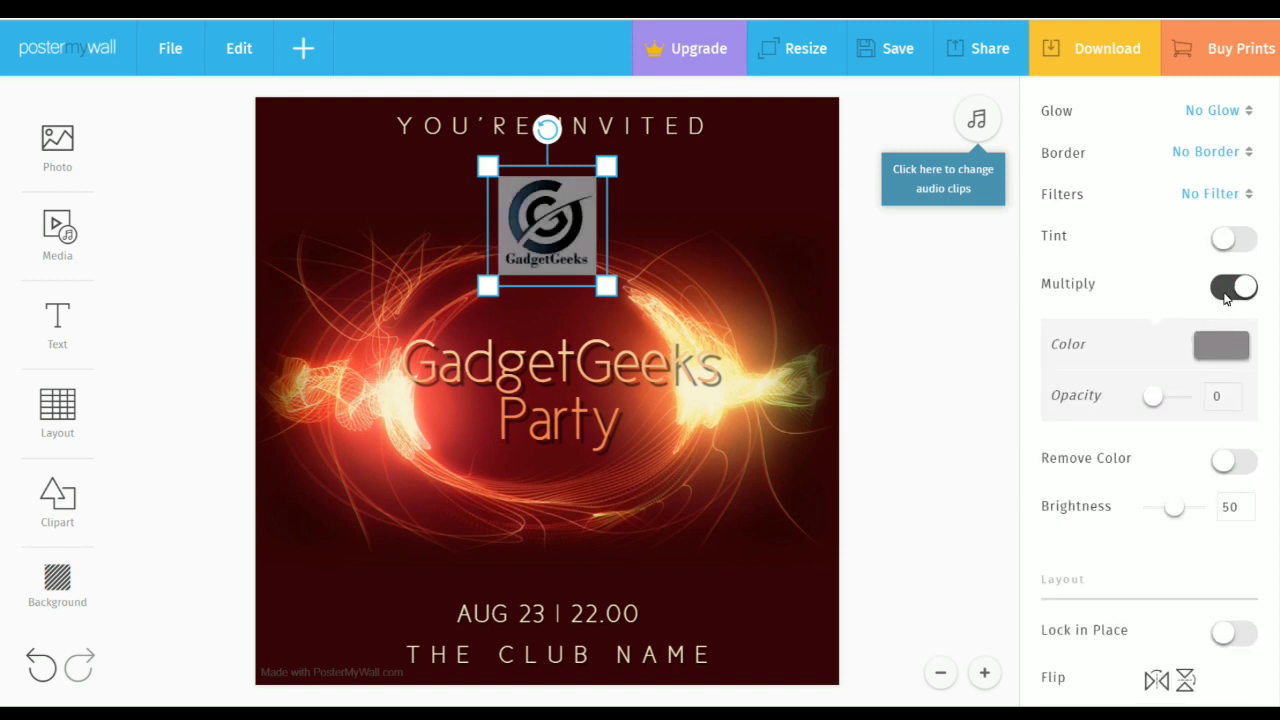
{"action": "left_click", "coordinate": [1226, 292]}
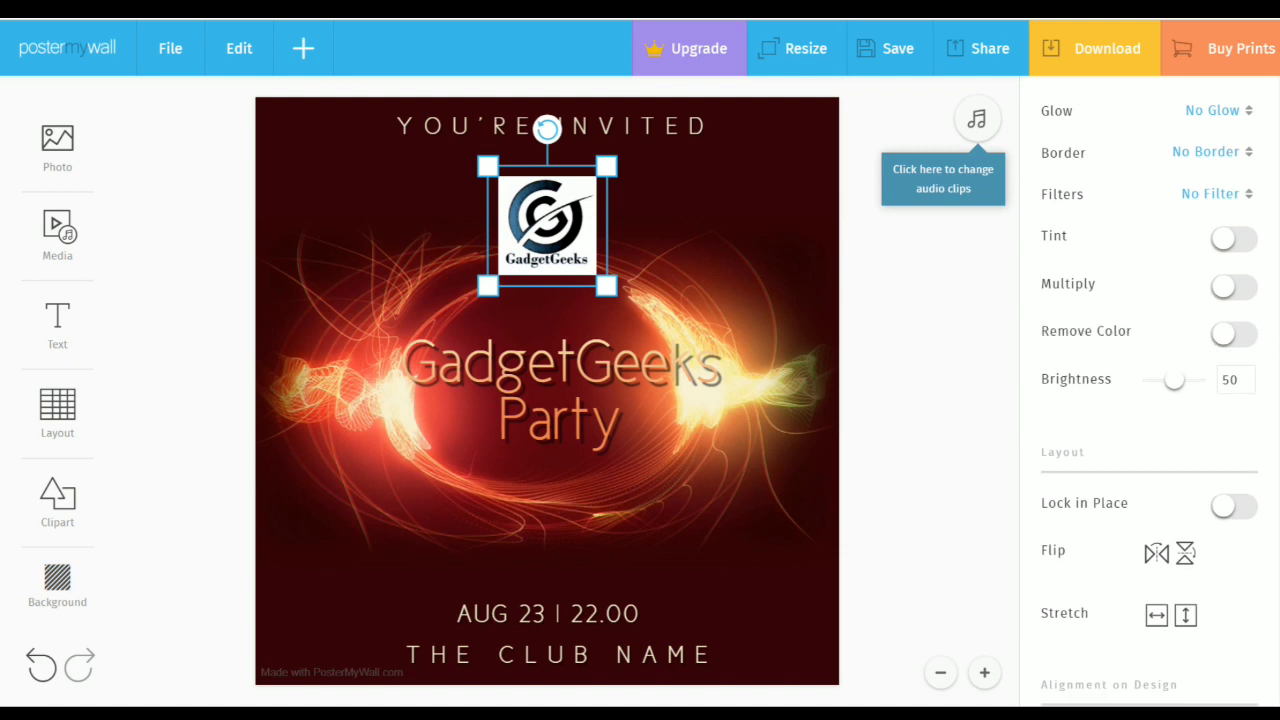
- Apply the Oval edge effect to the logo
{"action": "scroll", "coordinate": [1149, 390], "scroll_direction": "up", "scroll_amount": 3}
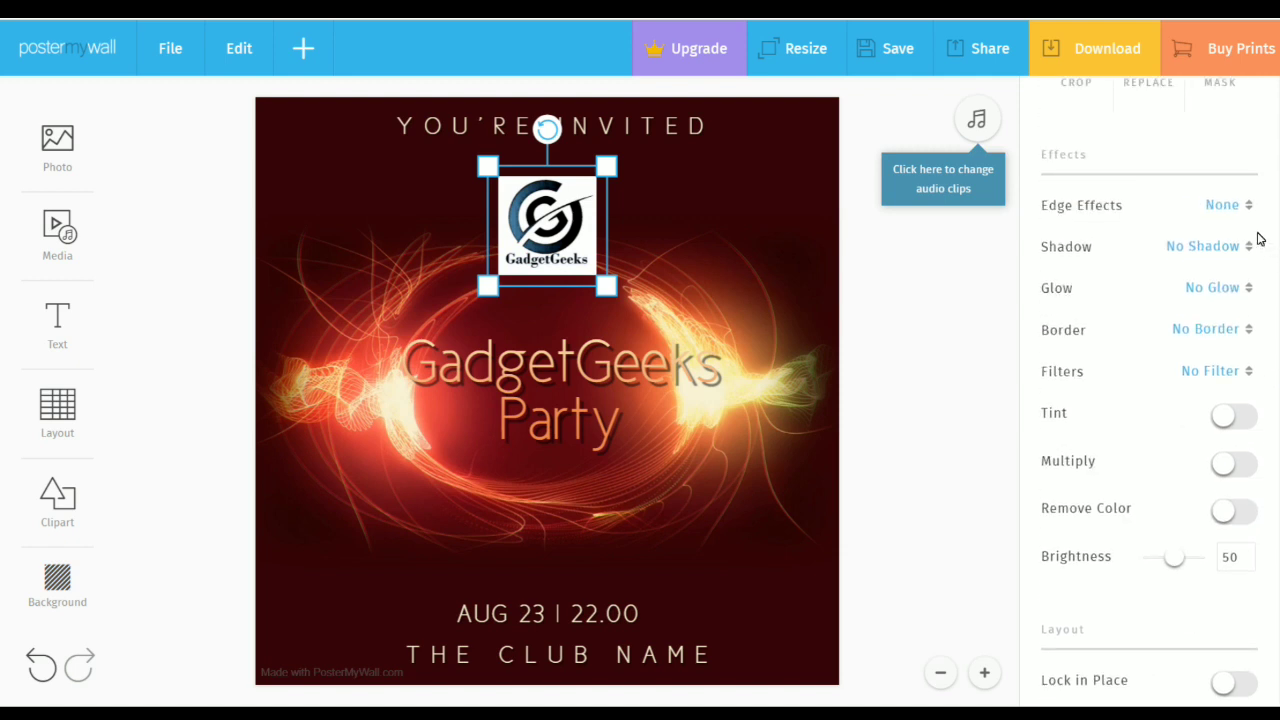
{"action": "left_click", "coordinate": [1239, 206]}
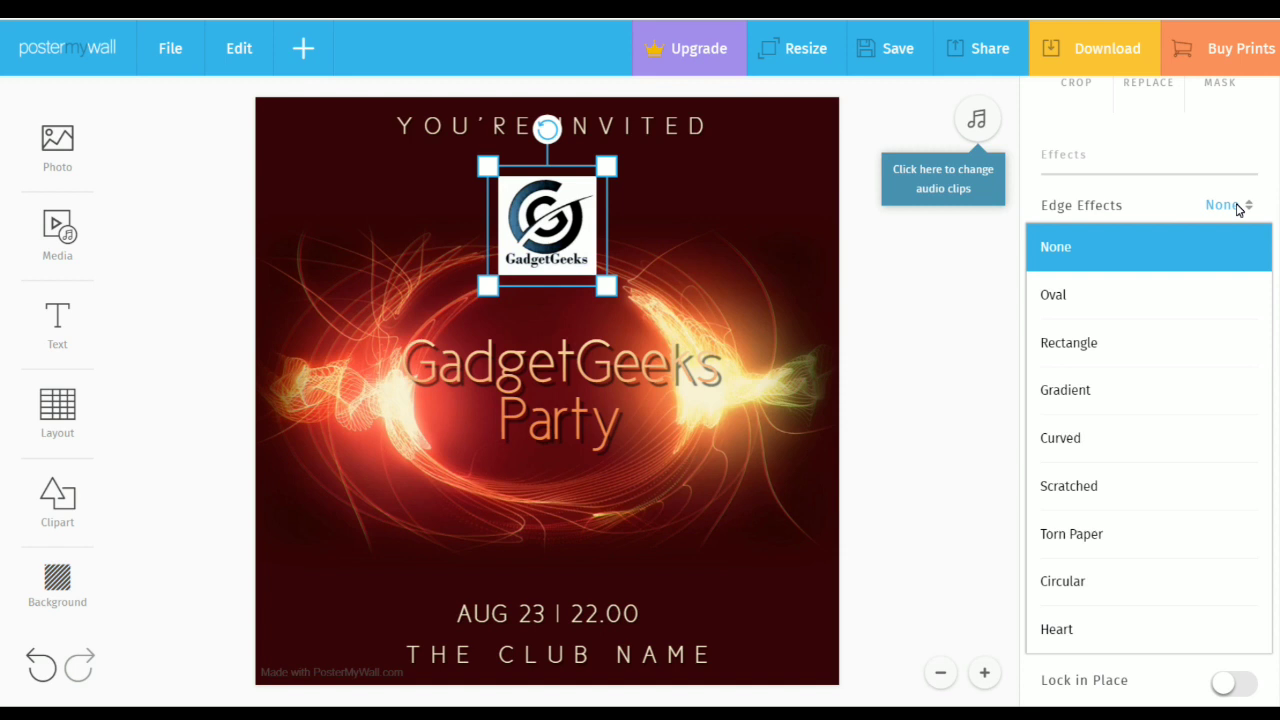
{"action": "left_click", "coordinate": [1160, 296]}
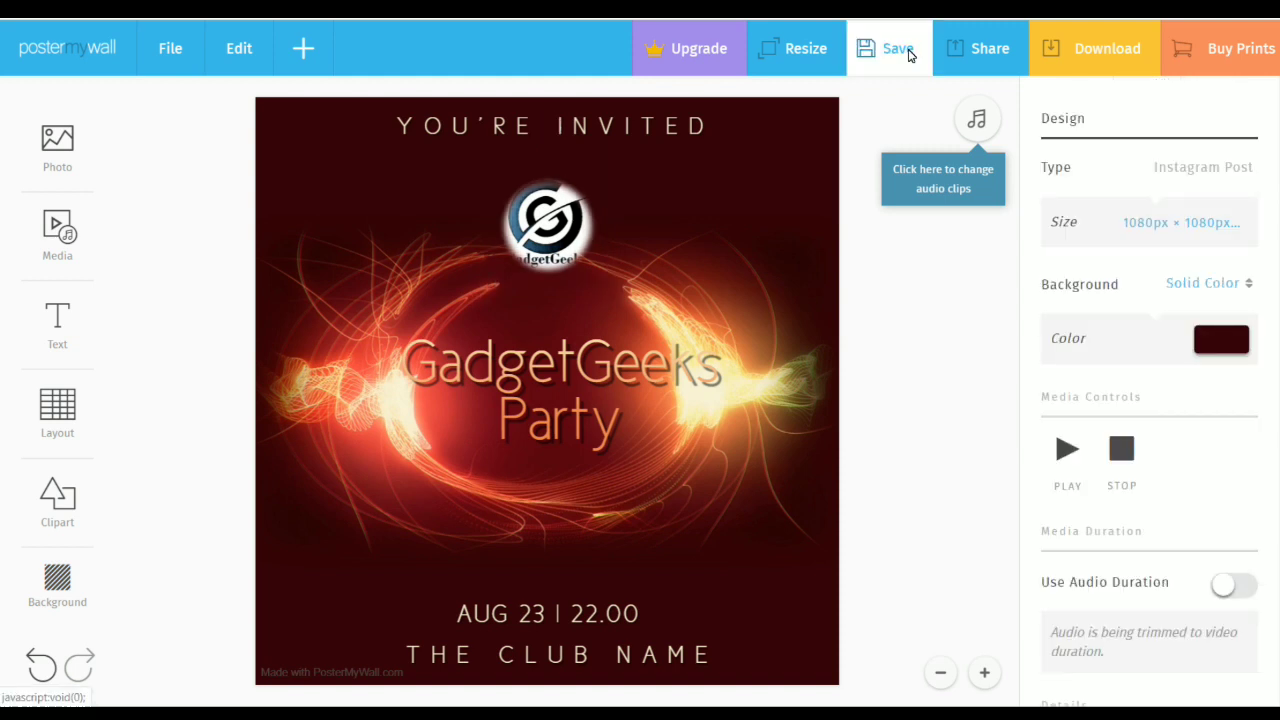
- Save the video design and start its free Basic Quality download
{"action": "left_click", "coordinate": [910, 55]}
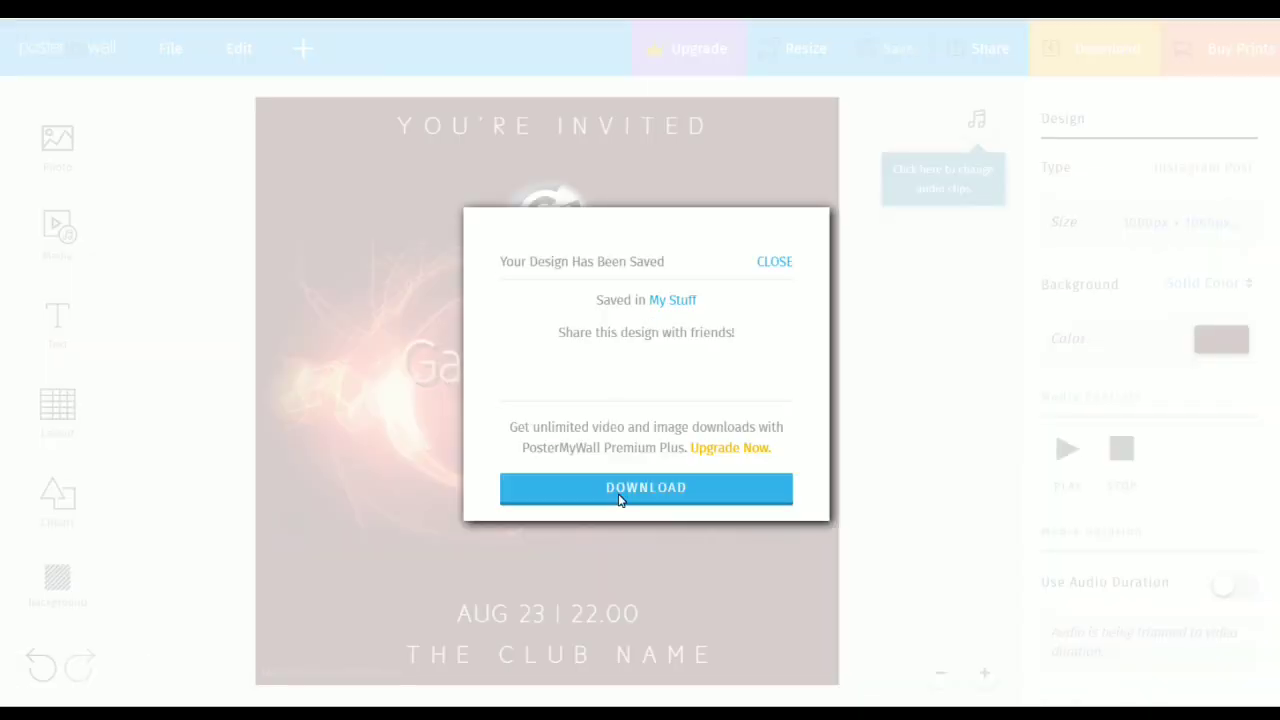
{"action": "left_click", "coordinate": [618, 499]}
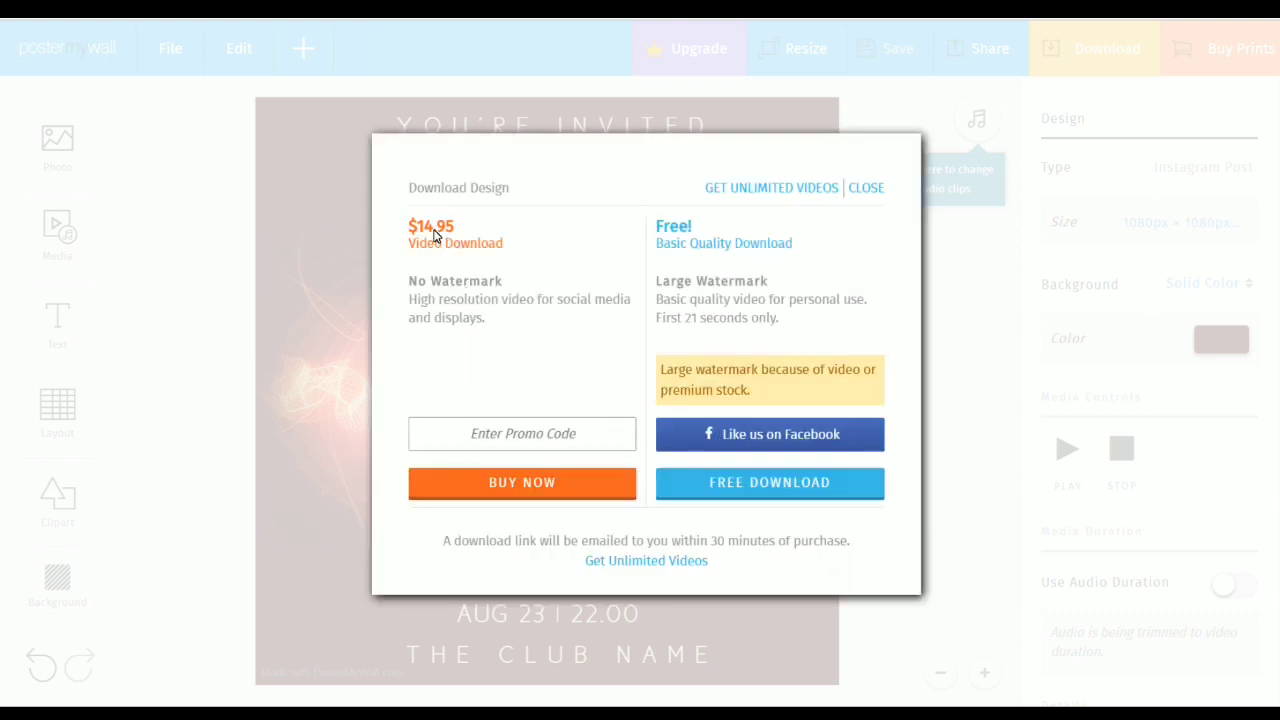
{"action": "left_click", "coordinate": [519, 440]}
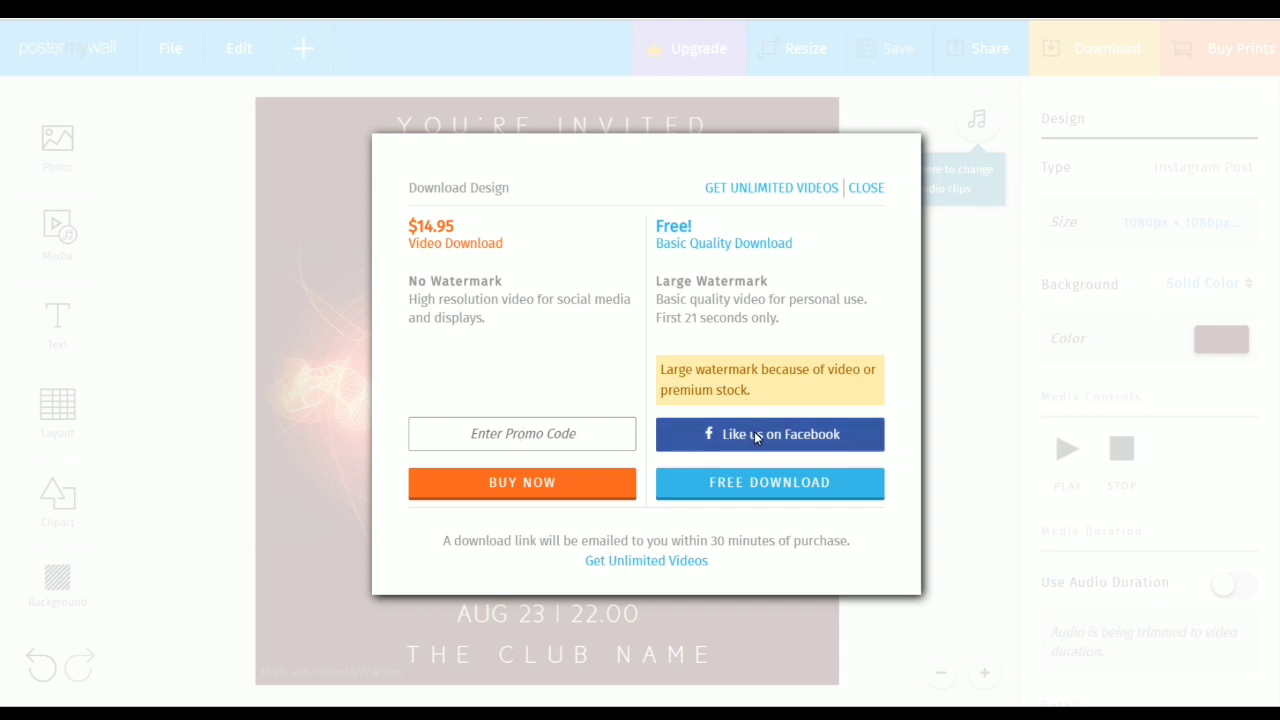
{"action": "left_click", "coordinate": [744, 490]}
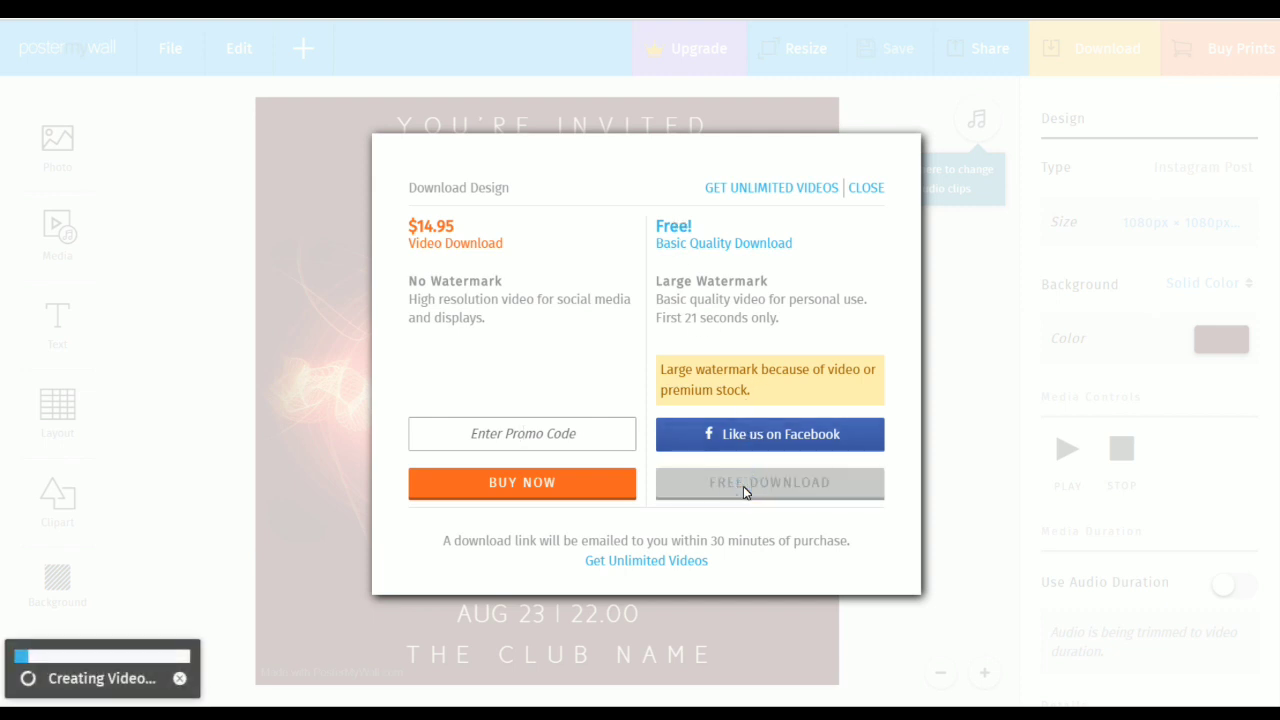